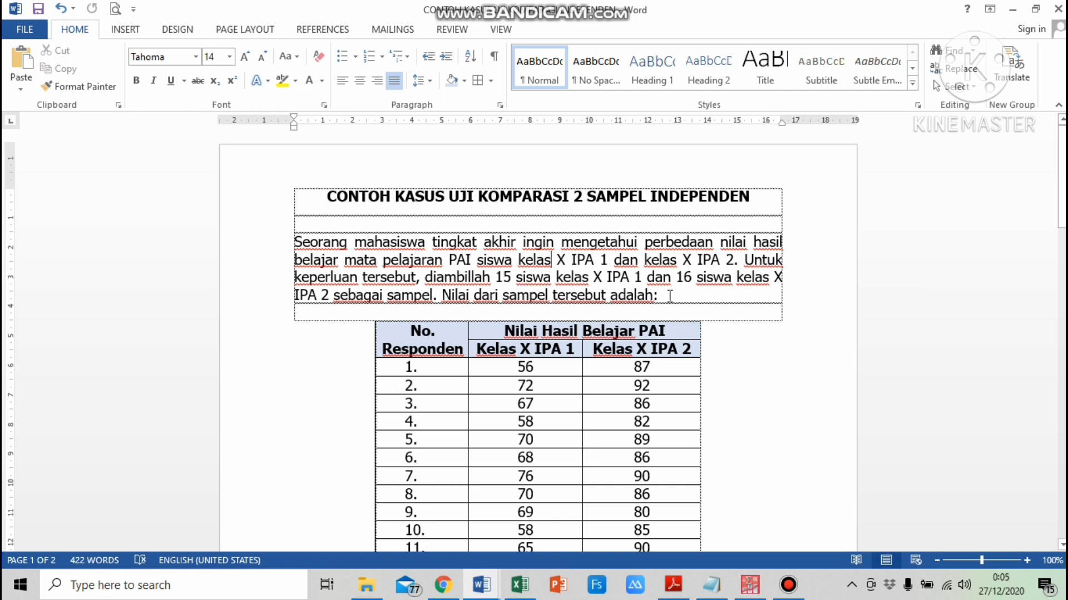
Read through the case problem, the score table for both classes and the question in the Word document
scroll(670, 296, down, 2)
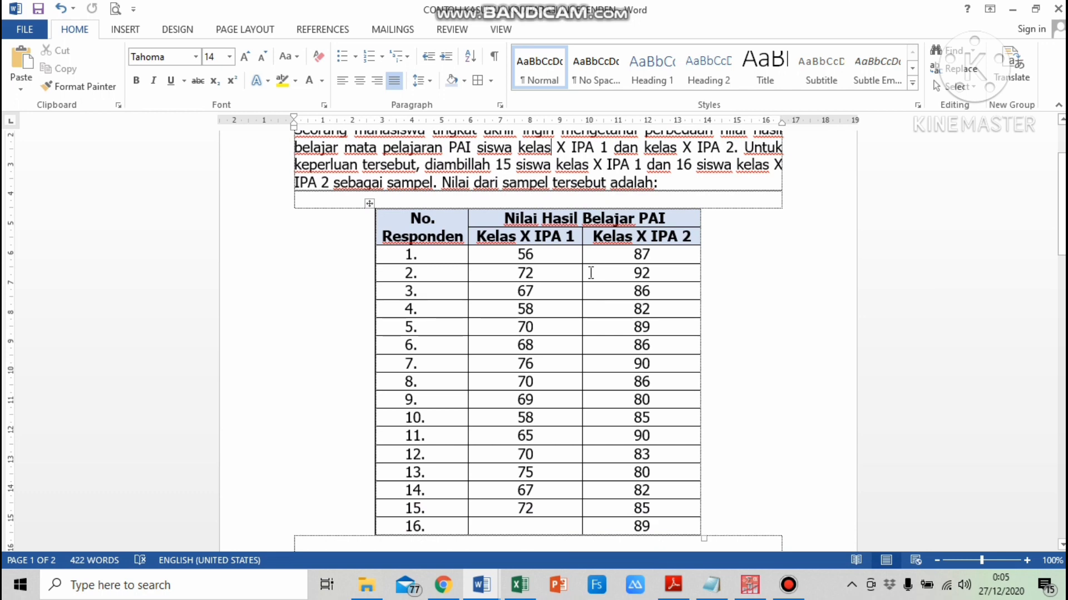
scroll(446, 253, down, 2)
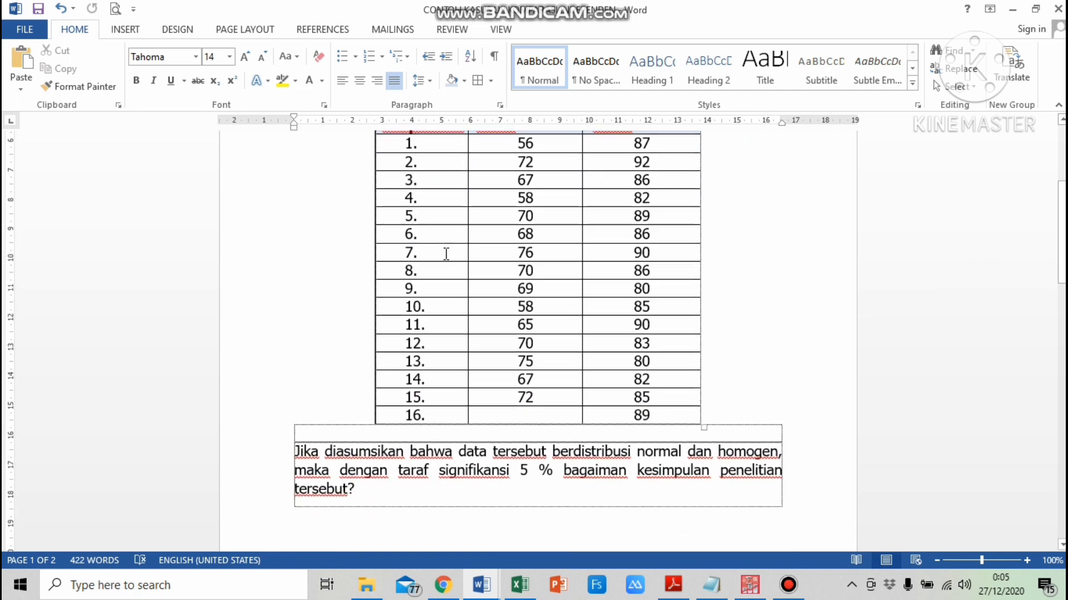
scroll(447, 252, up, 1)
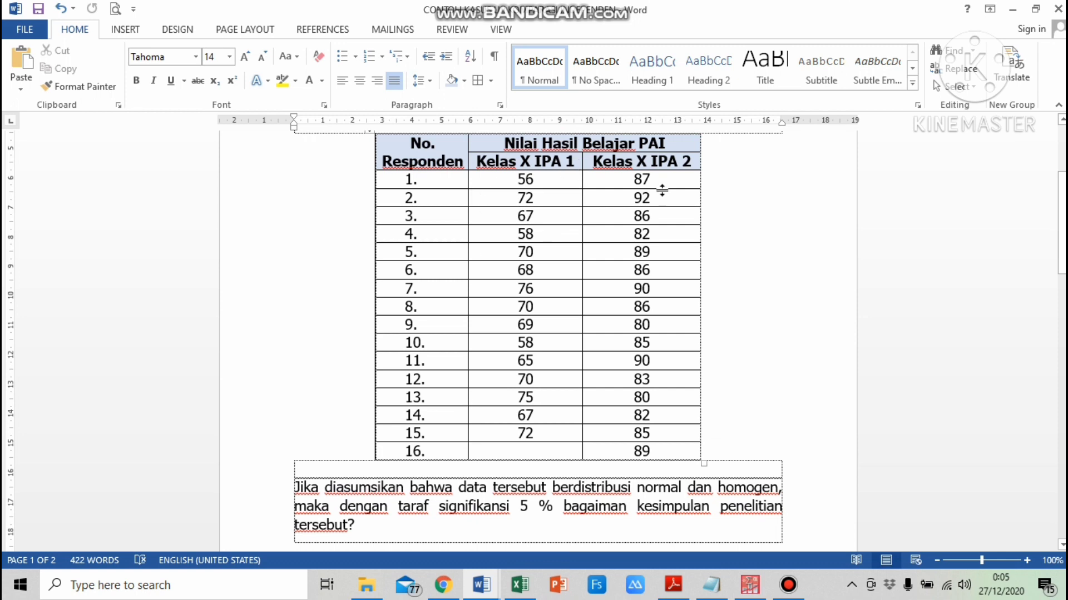
scroll(654, 337, down, 2)
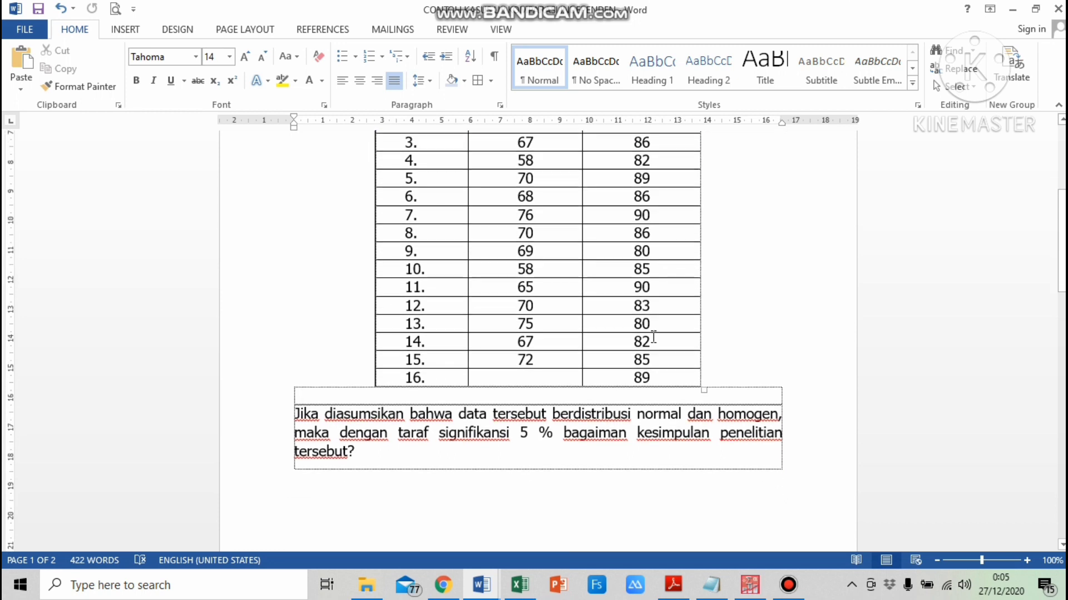
scroll(654, 336, down, 2)
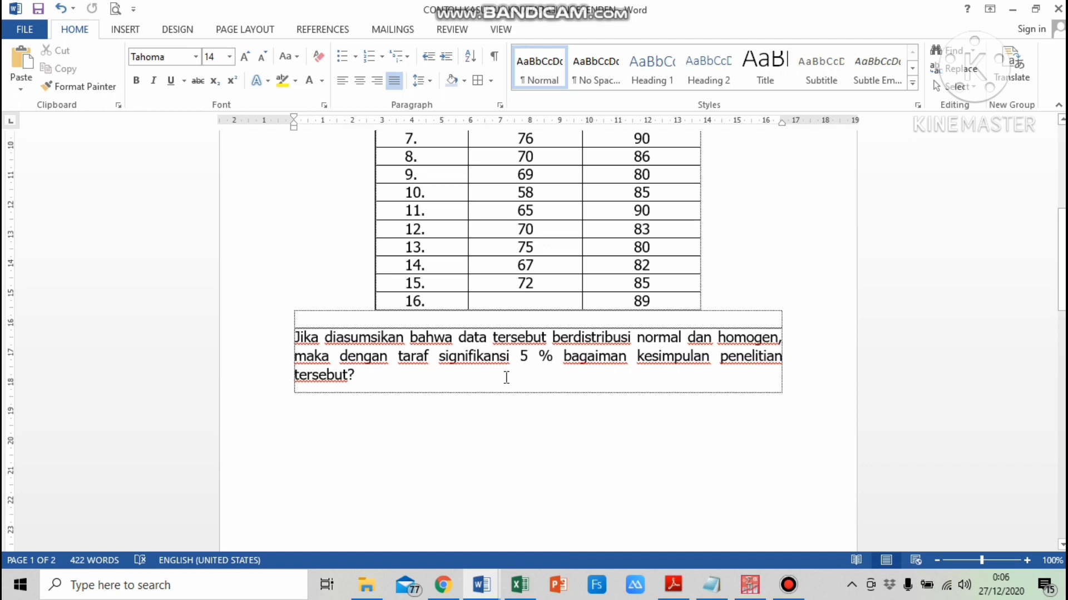
scroll(506, 378, up, 5)
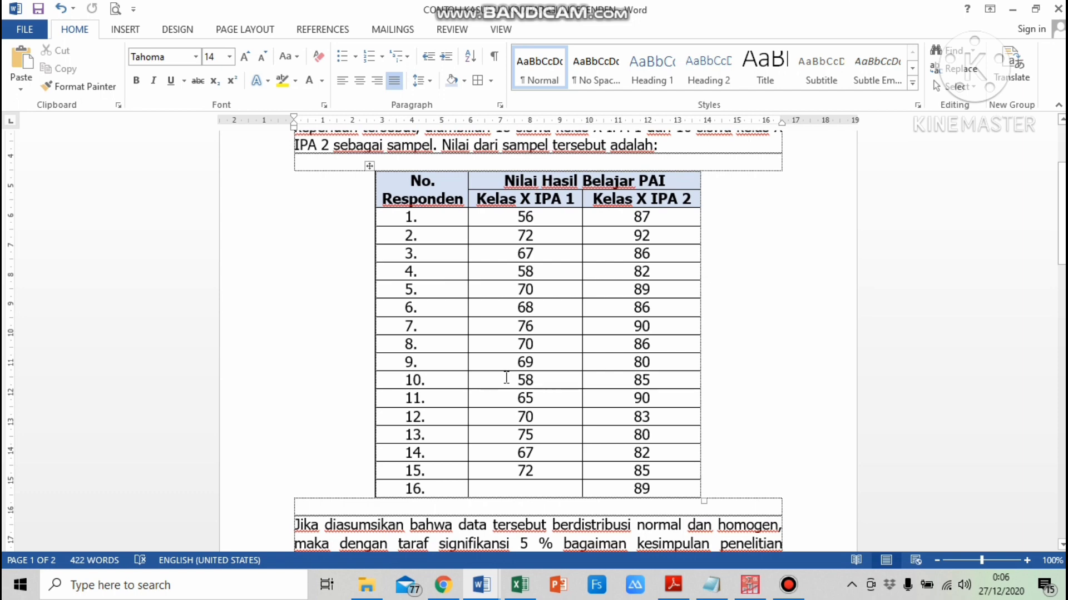
scroll(506, 377, up, 1)
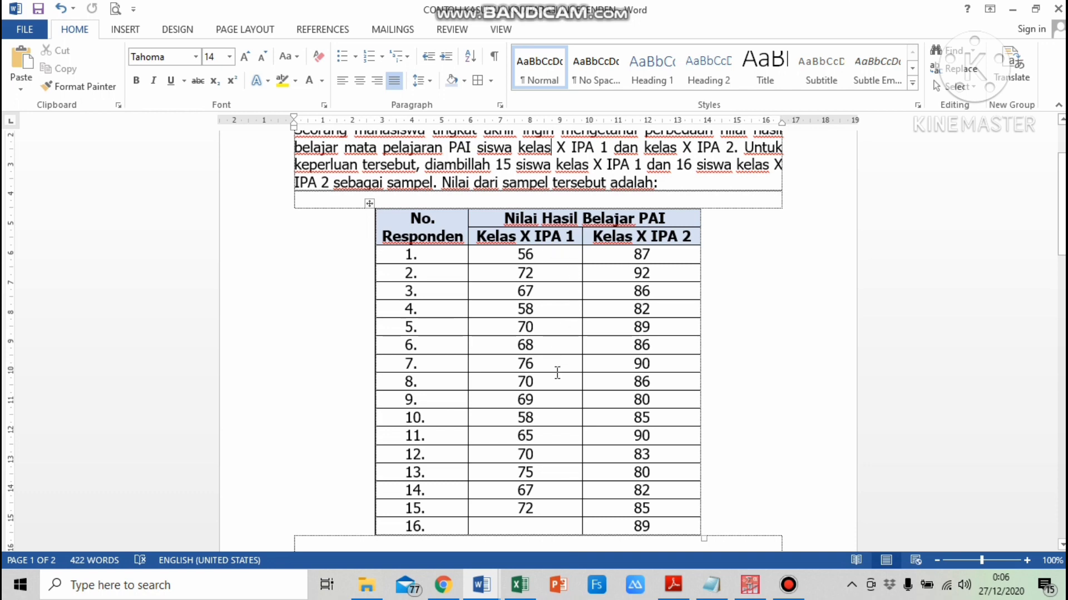
Switch to Excel and enter the column headers Kelas X IPA 1 and Kelas X IPA 2 in cells D2 and E2
click(519, 591)
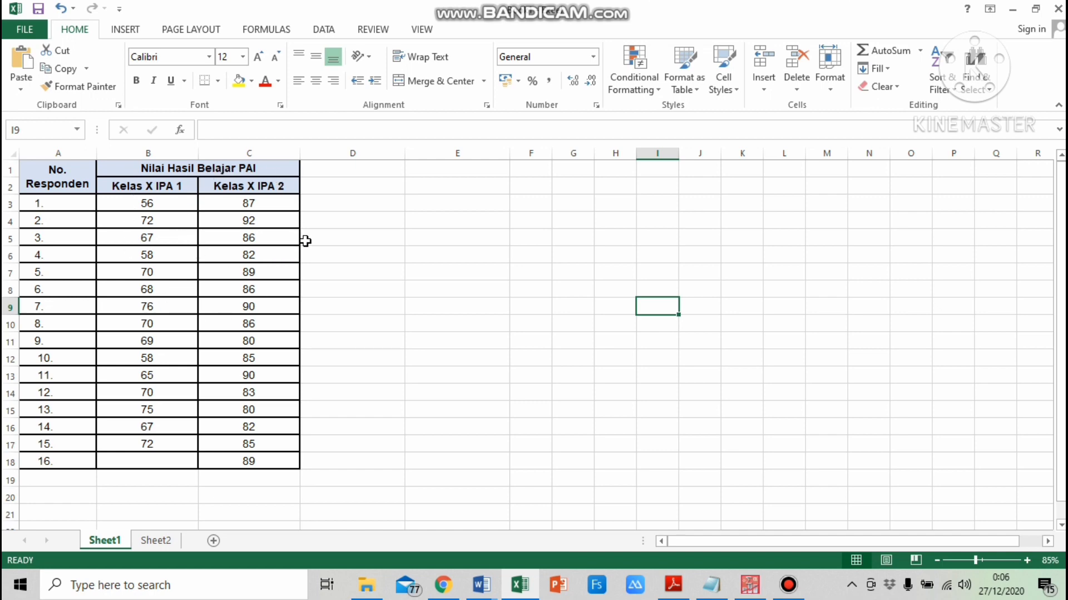
click(338, 189)
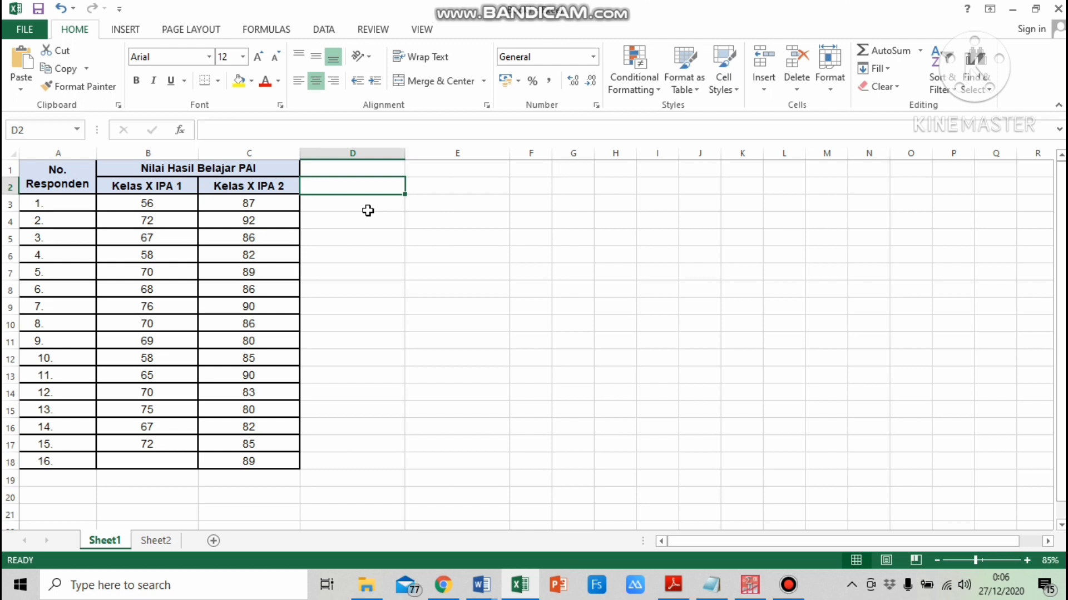
text(Kelas)
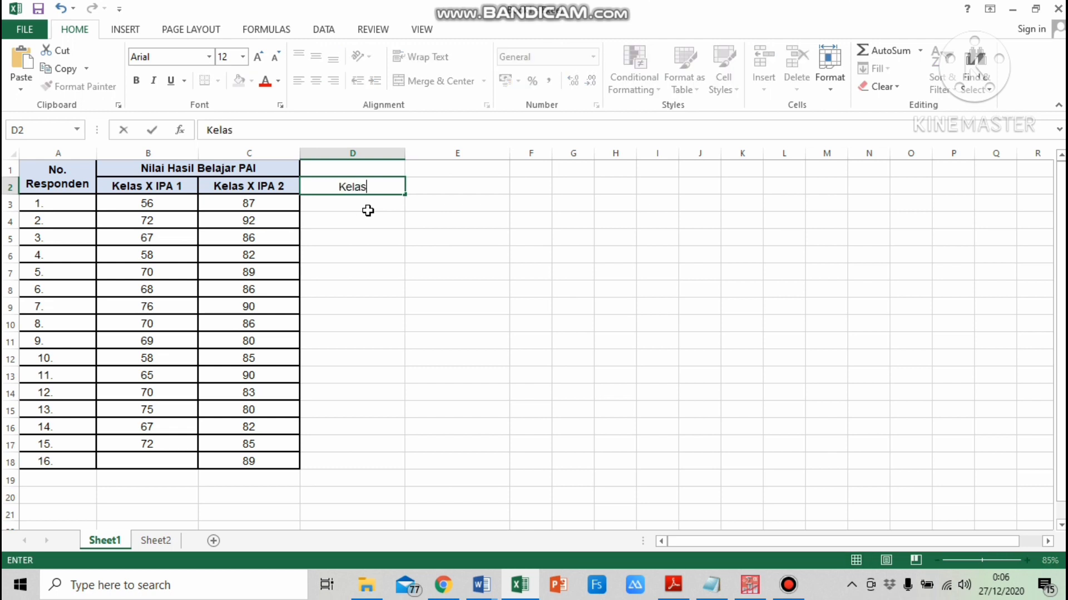
text( X IPA 1)
key(Tab)
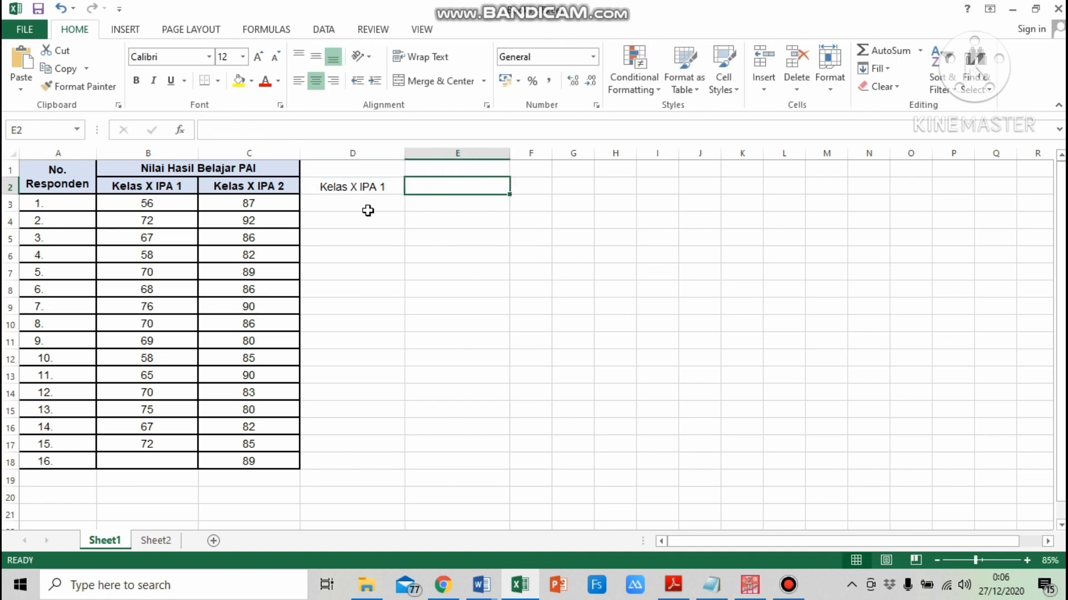
text(Kelas X)
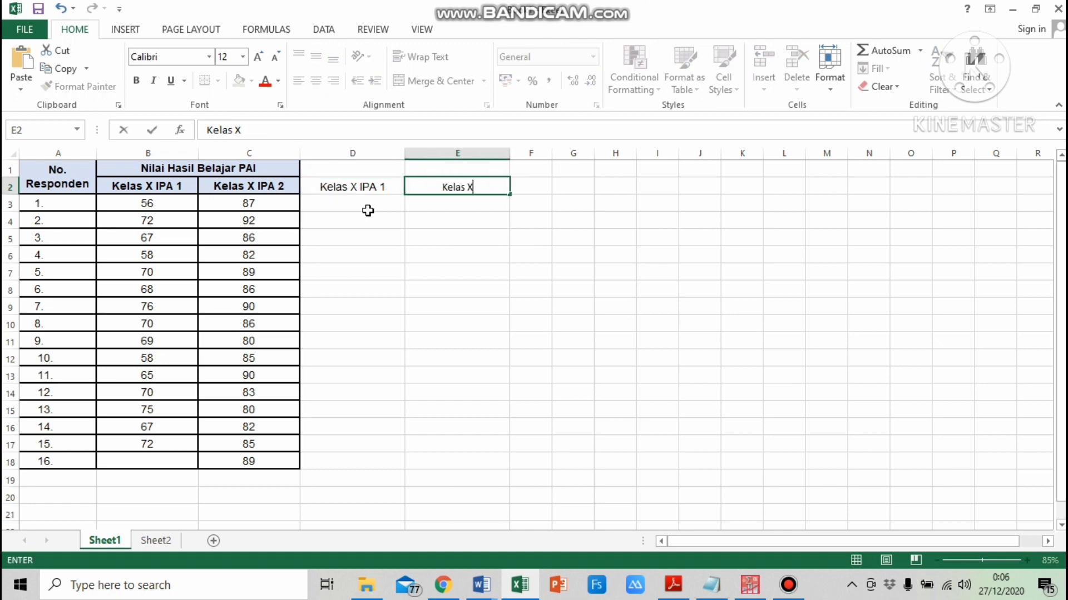
text( IPA 2)
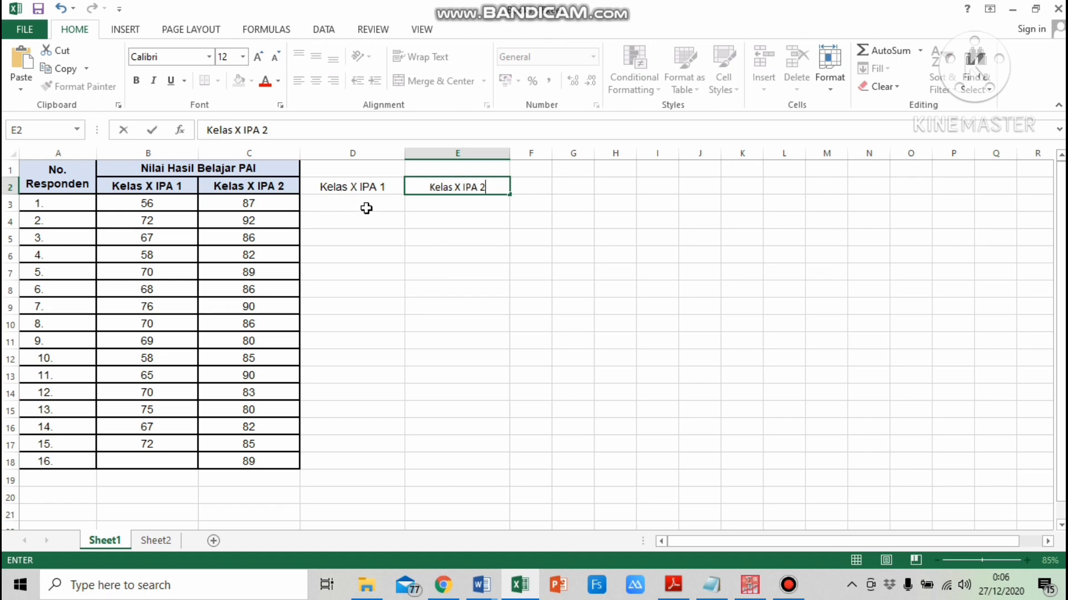
Enter the group code 1 in D3 and fill it down through D17 for the fifteen IPA 1 students
click(366, 208)
text(1)
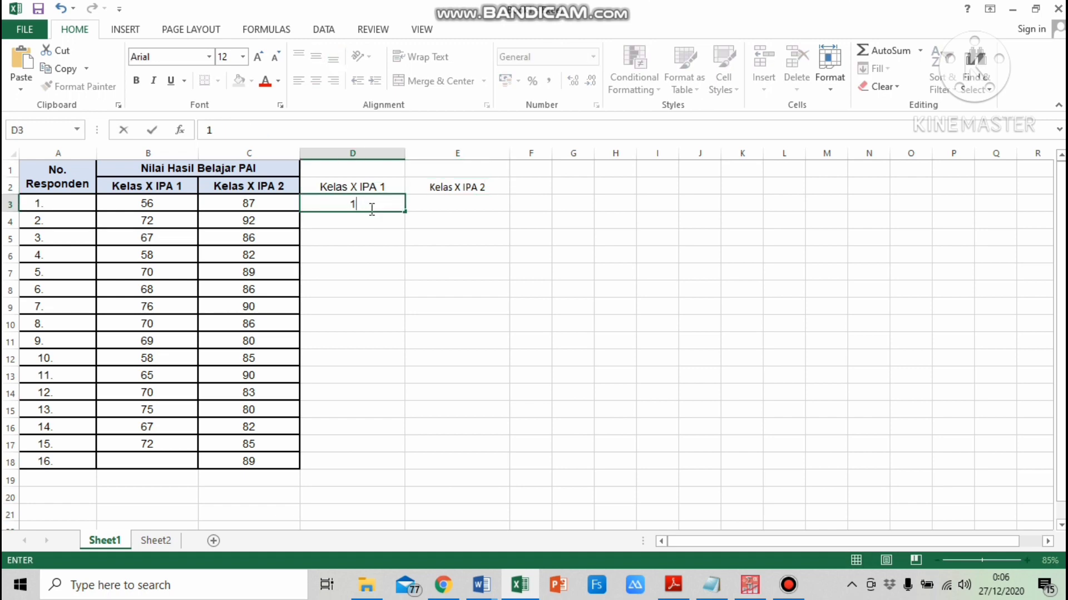
drag(406, 212, 405, 454)
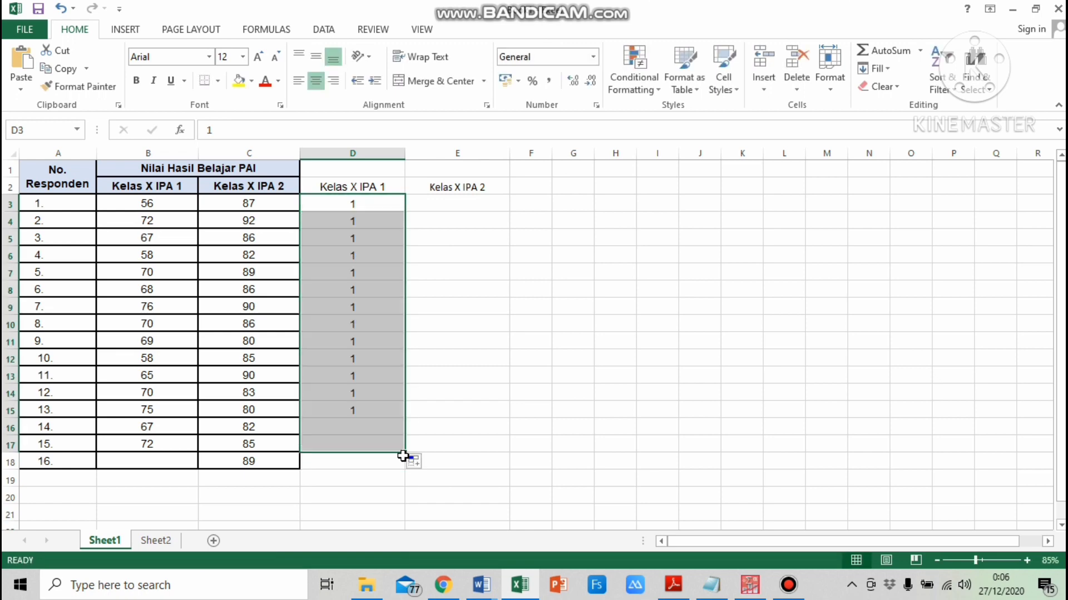
Enter the group code 2 in E3 and fill it down through E18 for the sixteen IPA 2 students
click(453, 203)
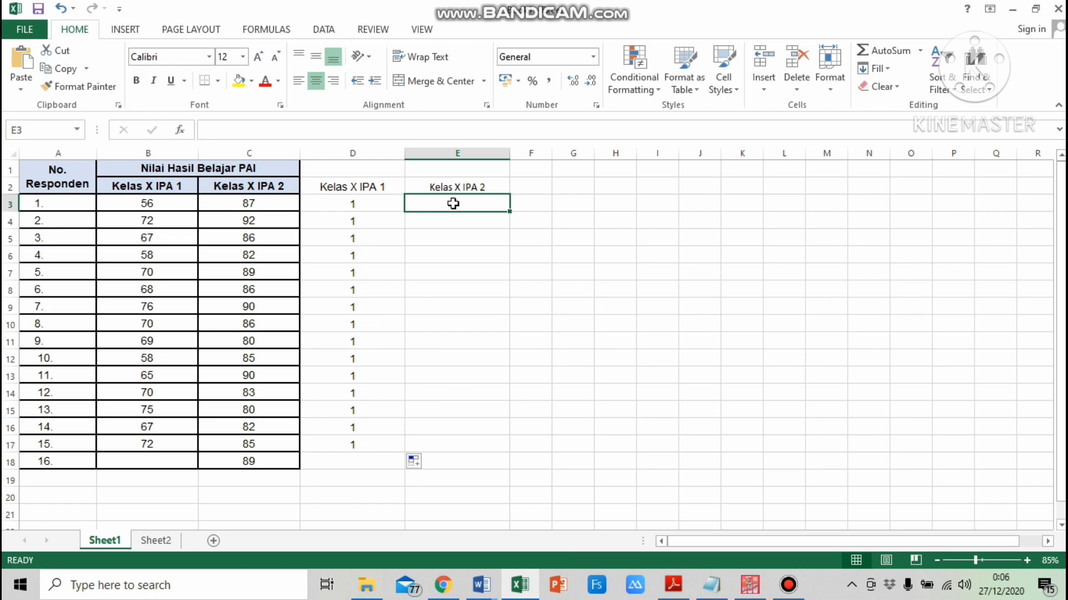
text(2)
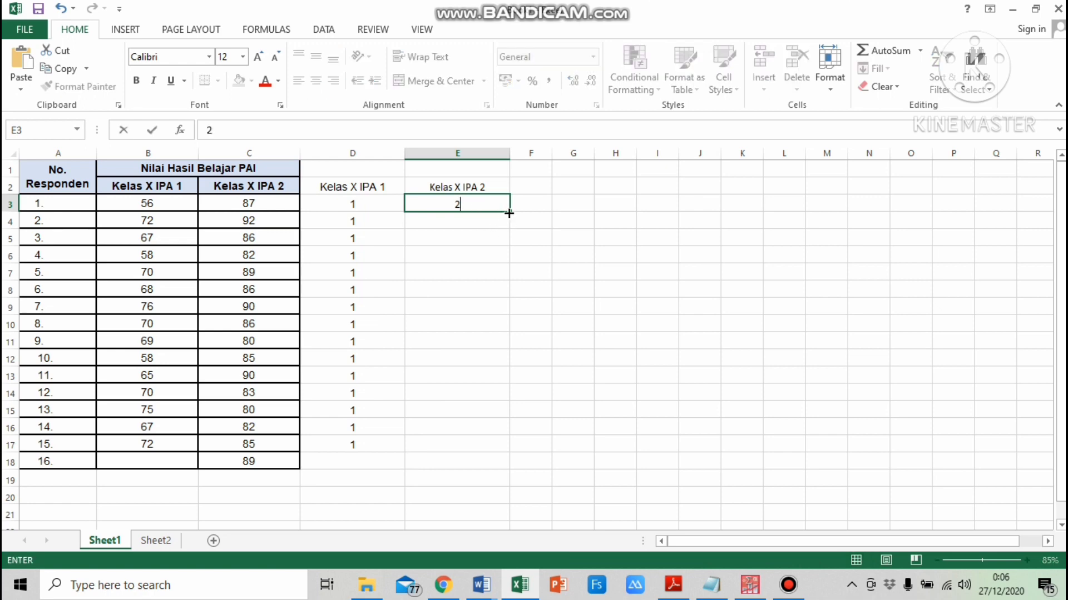
drag(509, 211, 515, 469)
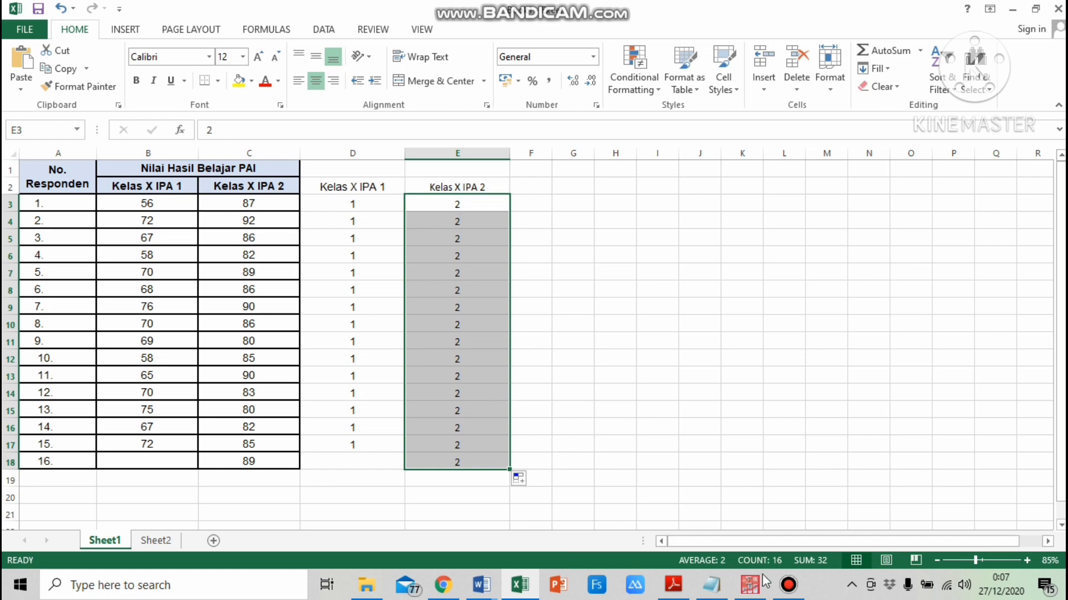
Switch to PASW Statistics and define two variables named Nilai and Kelas in Variable View
click(752, 593)
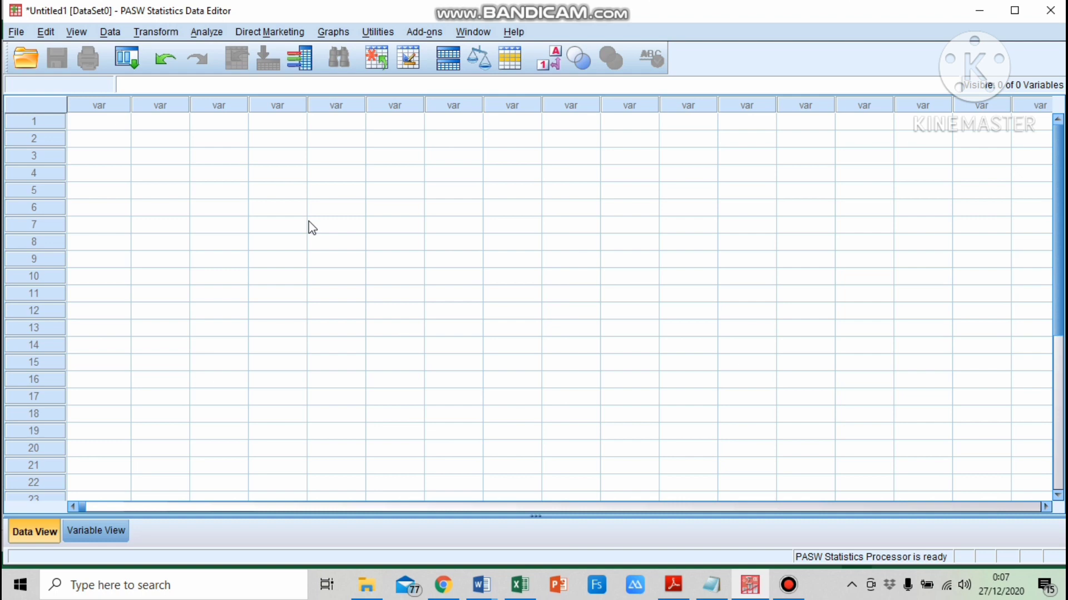
click(103, 529)
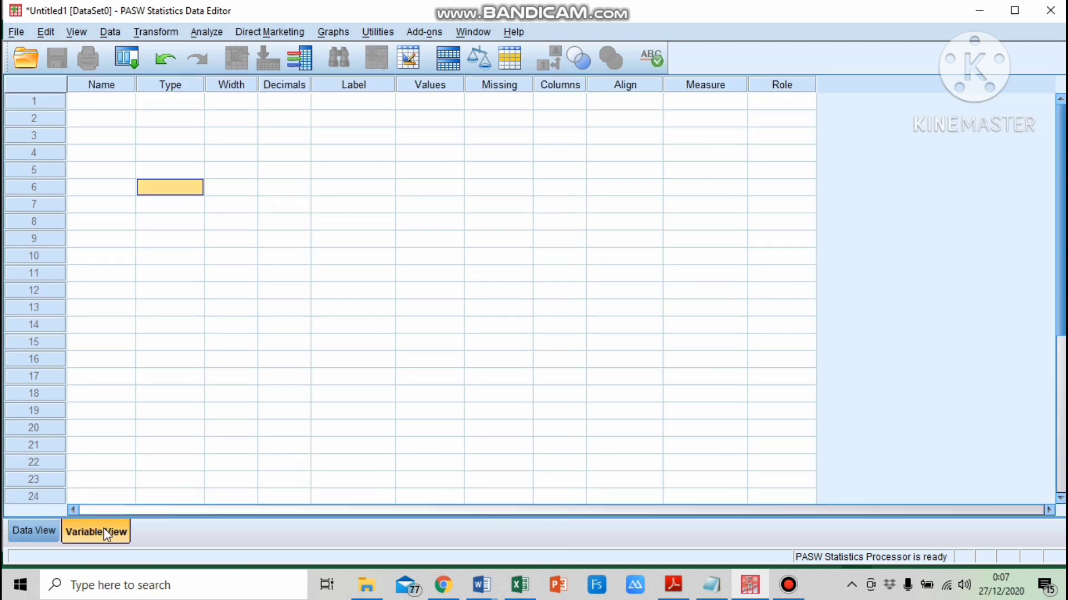
click(103, 104)
text(Nilai)
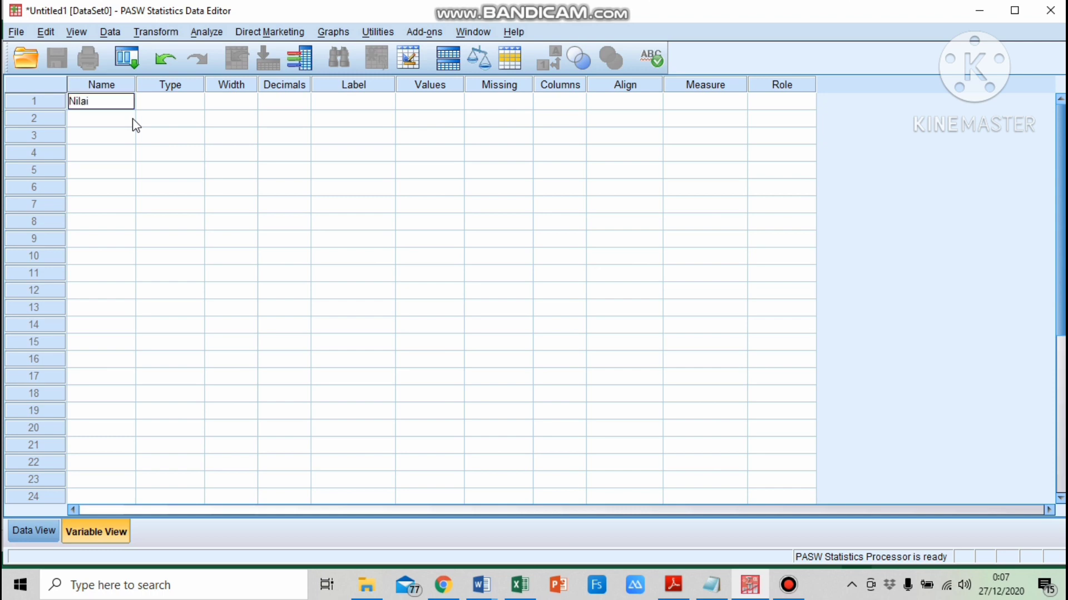
key(Return)
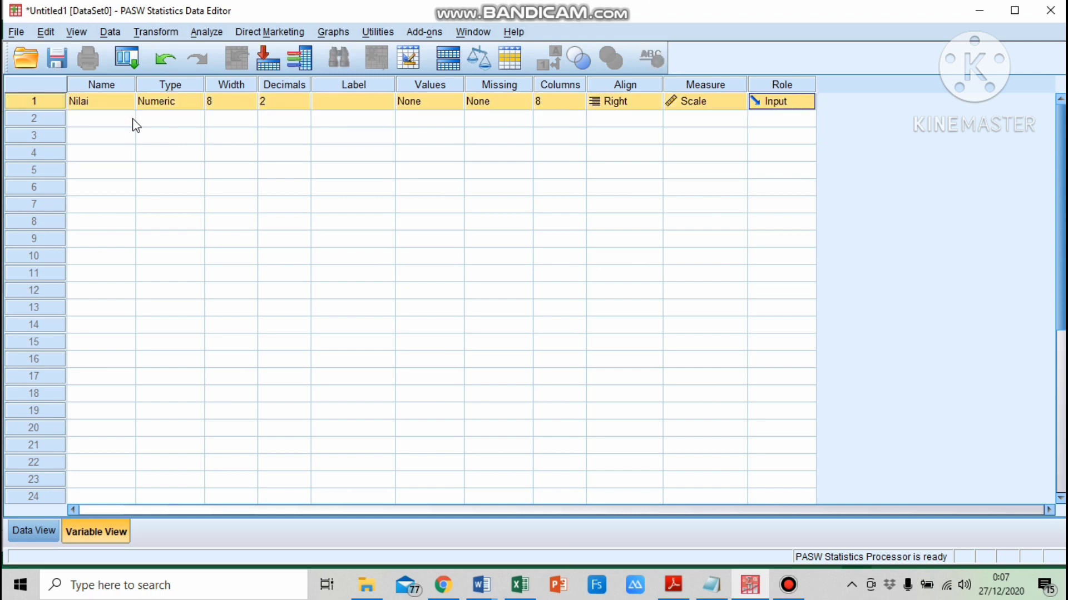
click(122, 119)
text(Ke)
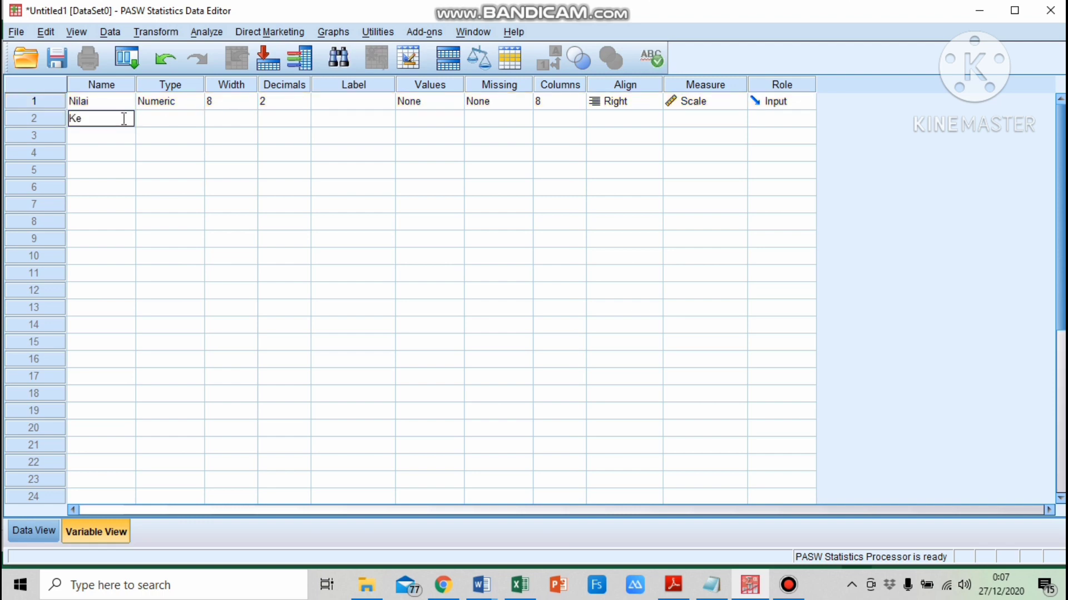
text(las)
key(Return)
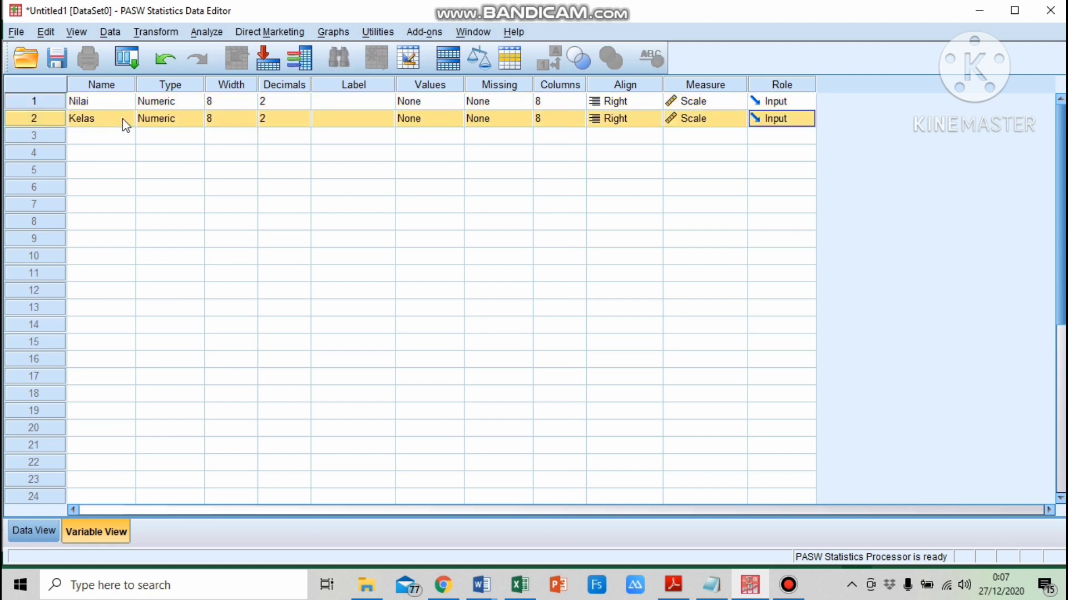
Set the decimals of both the Nilai and Kelas variables to 0
click(306, 109)
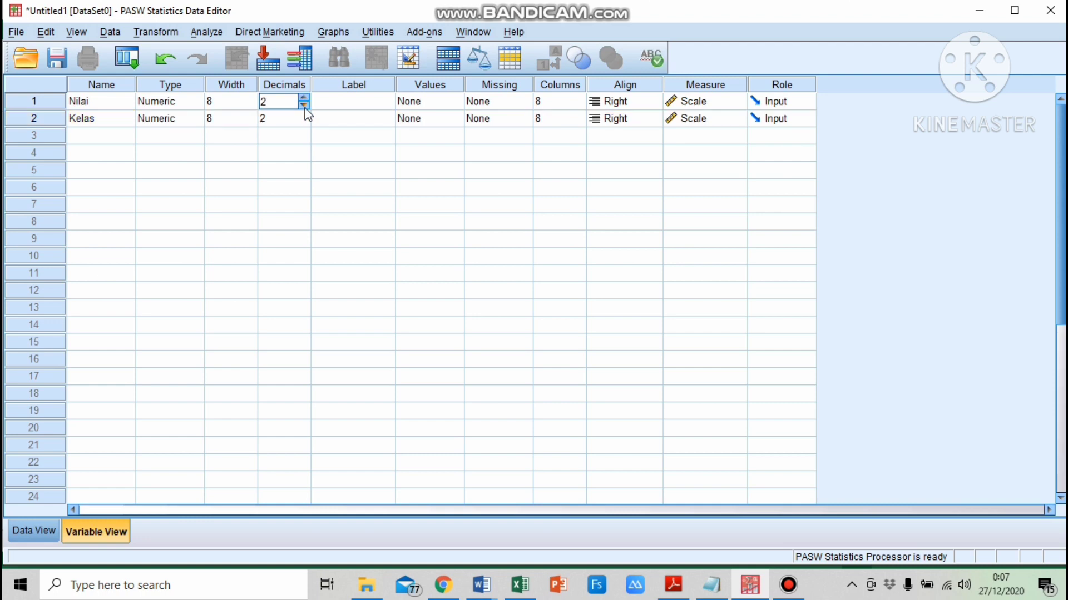
click(306, 109)
click(305, 109)
click(305, 118)
click(304, 122)
click(304, 122)
Give the Nilai variable the label Nilai Hasil Belajar PAI
click(347, 104)
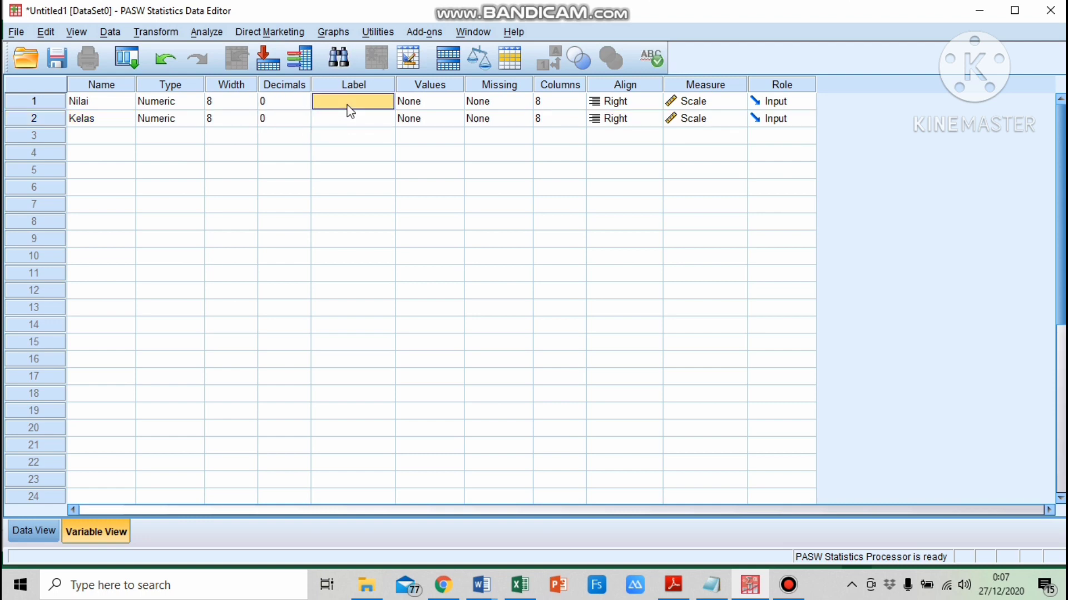
text(Nilai)
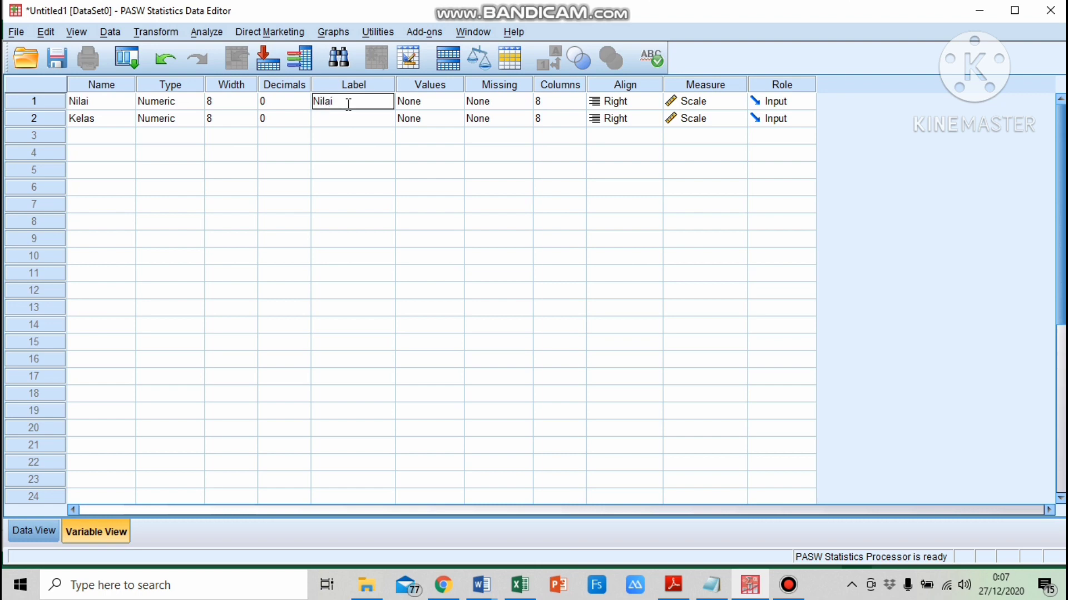
text( Hasil Belaja)
text(r PAI)
key(Return)
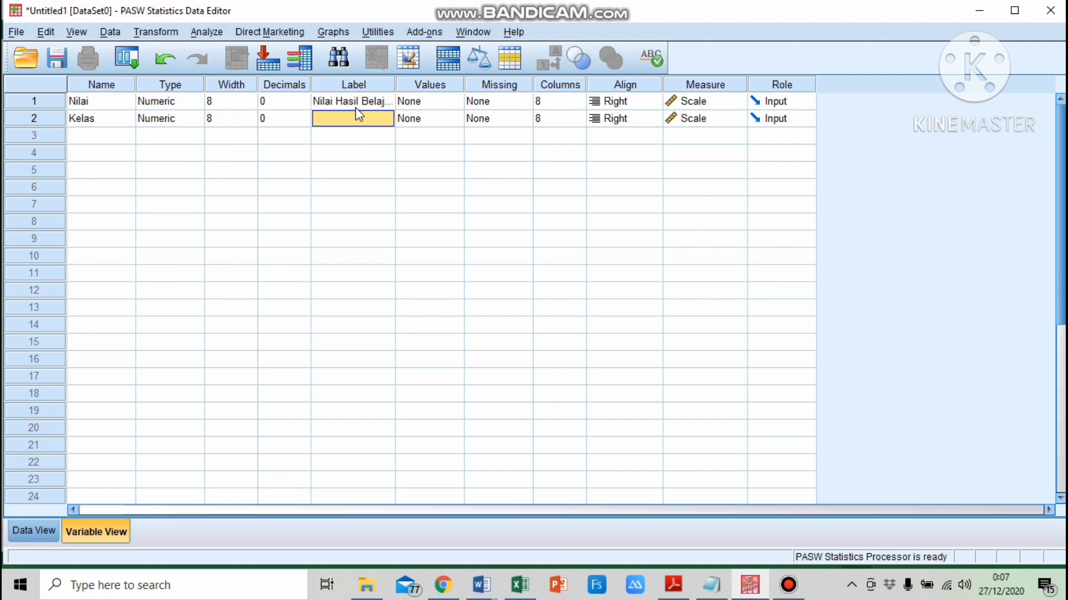
Define value labels for Kelas: 1 = Kelas X IPA 1 and 2 = Kelas X IPA 2
click(438, 118)
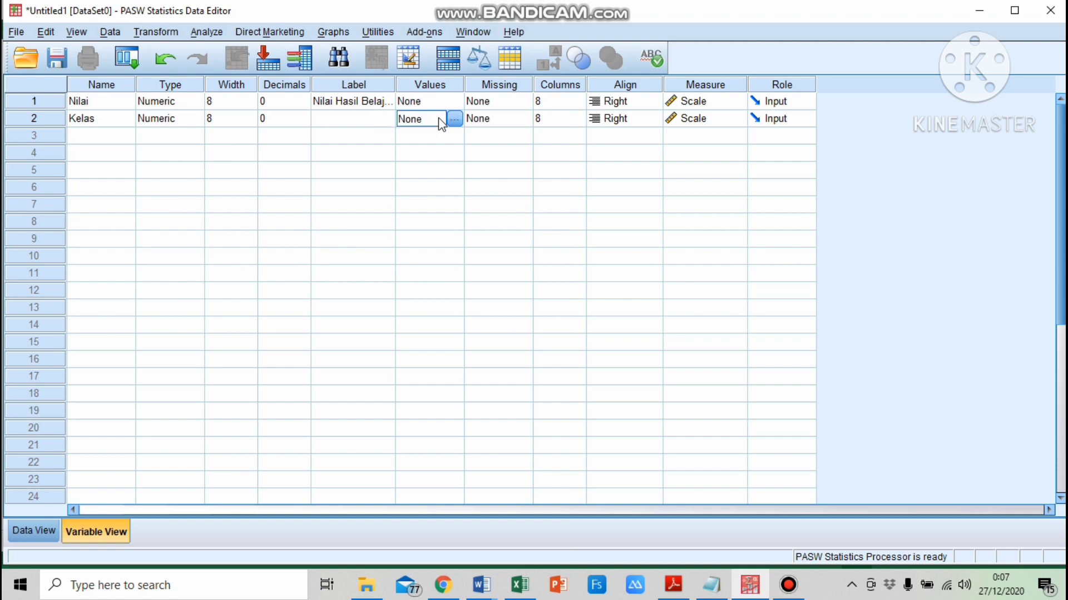
click(457, 119)
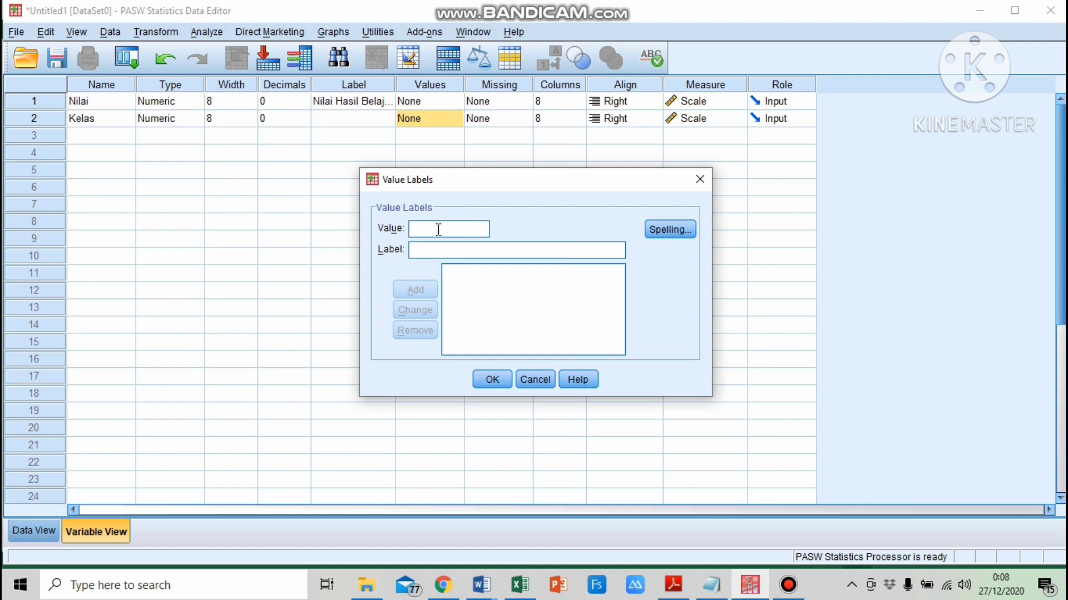
text(1)
click(447, 252)
text(Kelas)
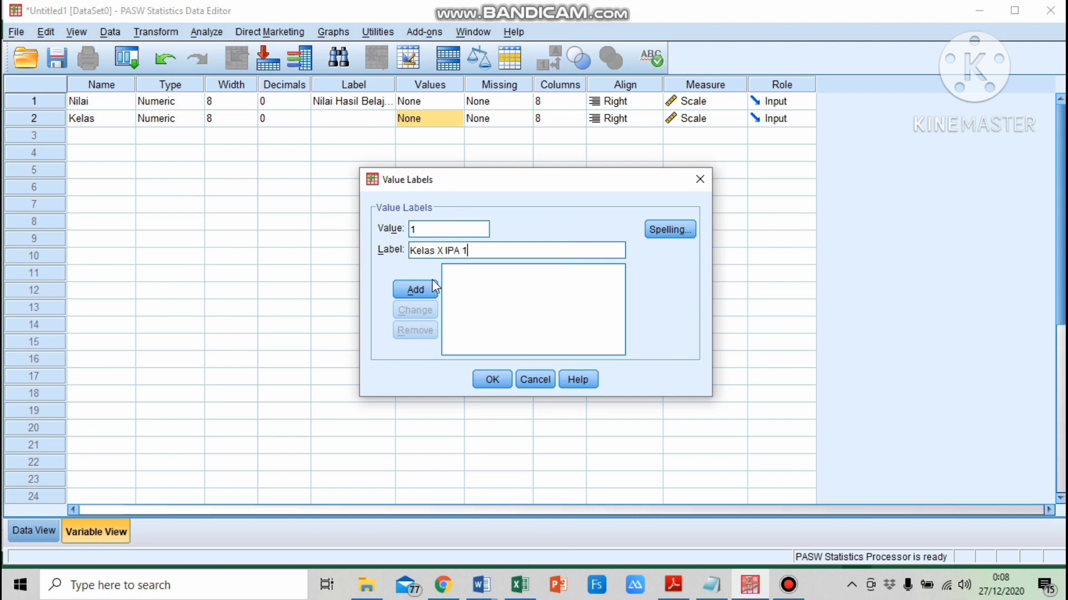
click(416, 291)
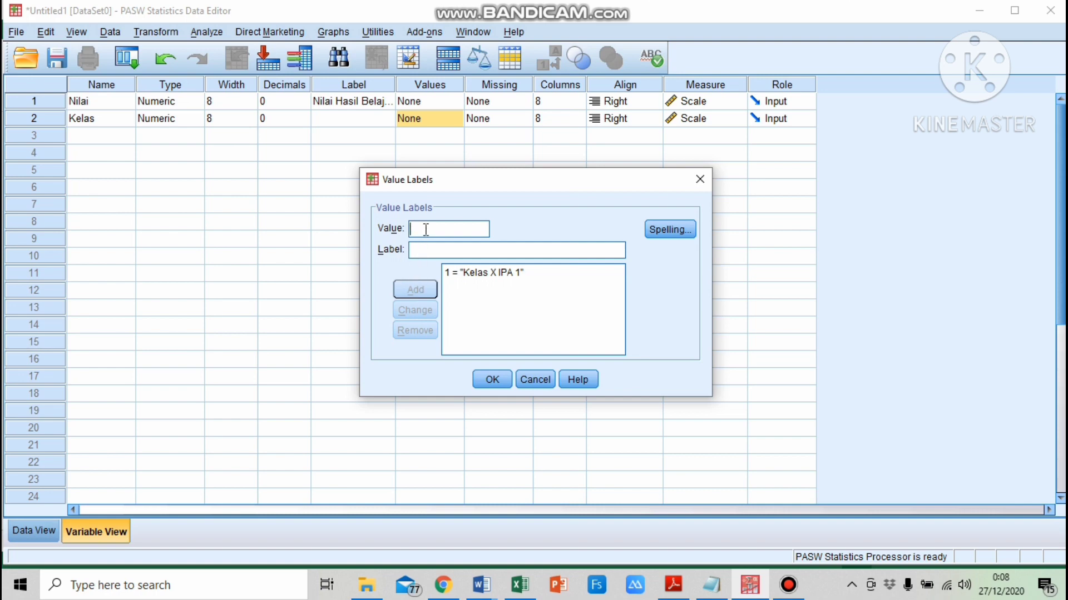
text(2)
click(437, 250)
text(Kelas X)
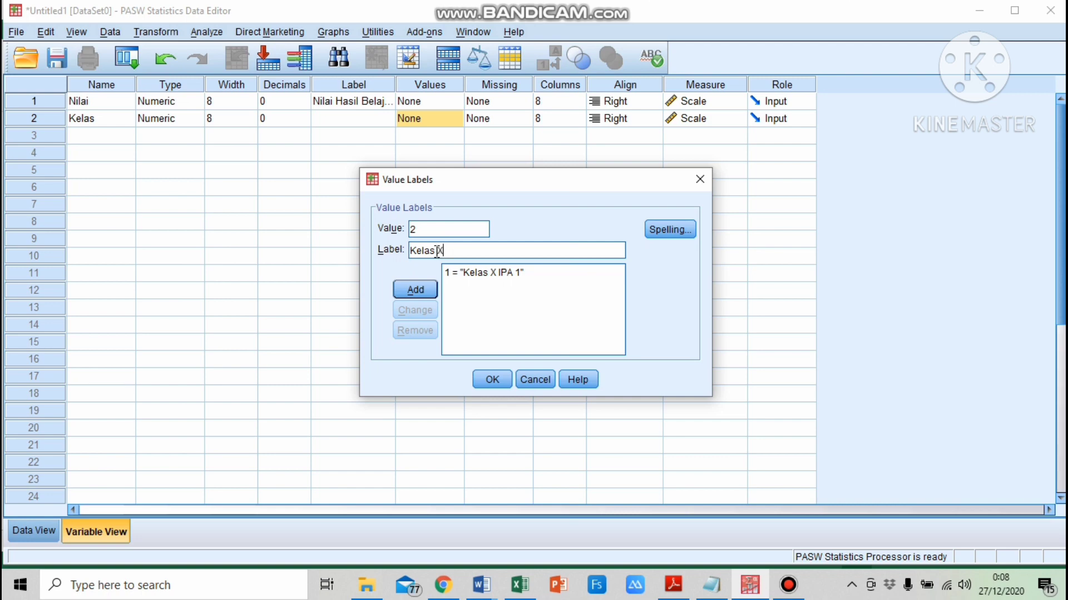
text( IPA 2)
click(421, 289)
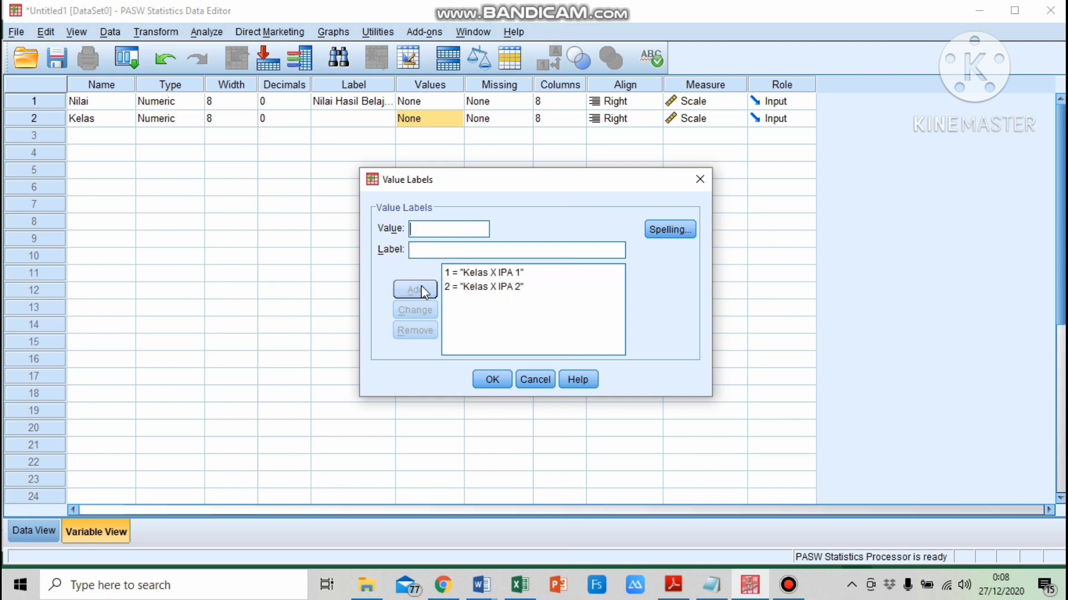
click(501, 379)
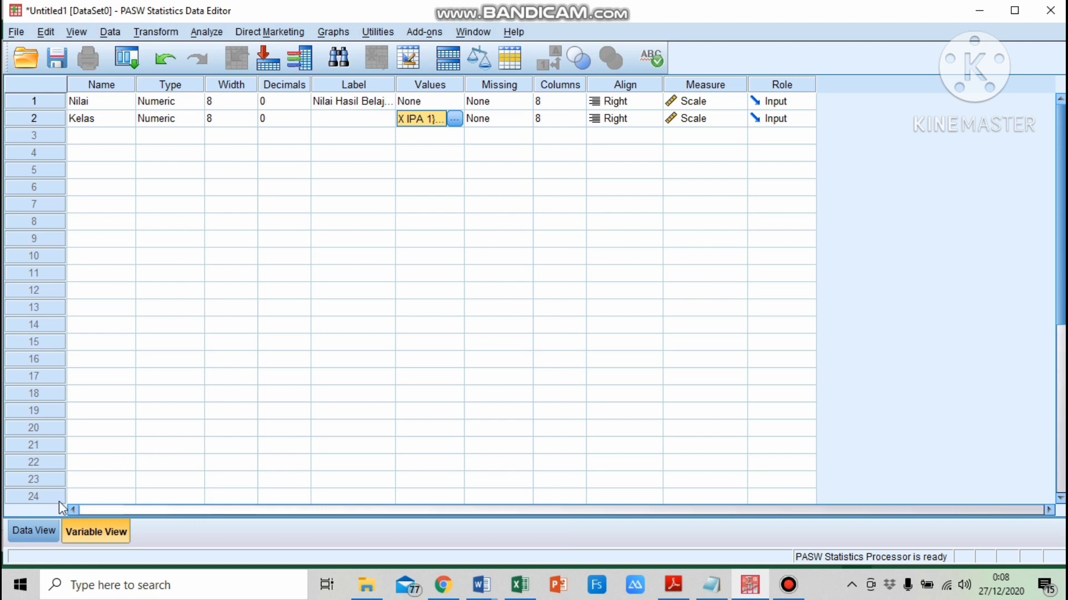
Copy the Kelas X IPA 1 scores from the Excel sheet and paste them into the Nilai column starting at row 1
click(31, 530)
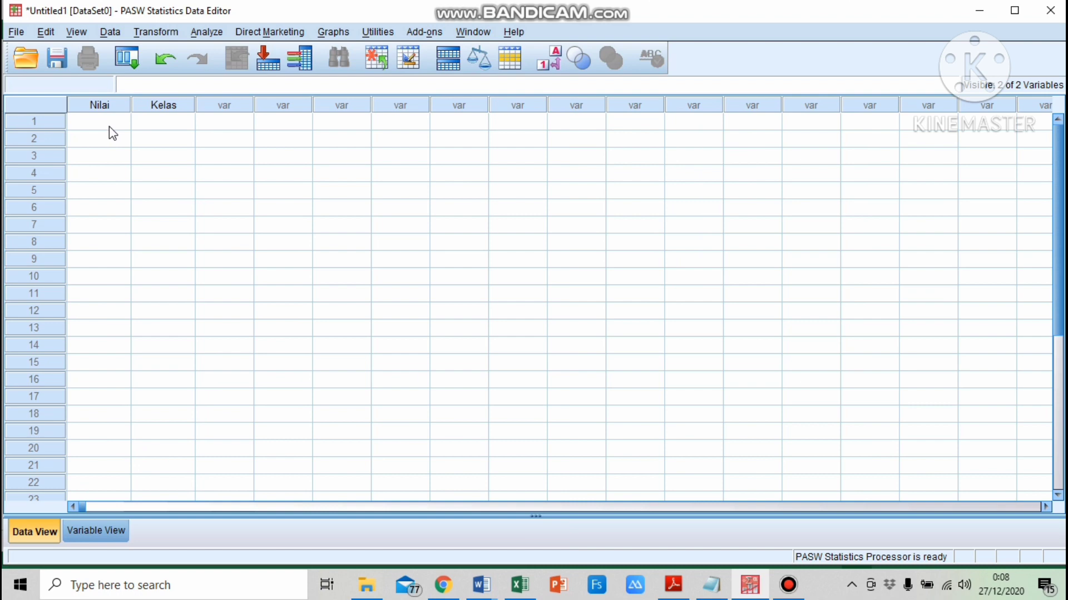
click(522, 594)
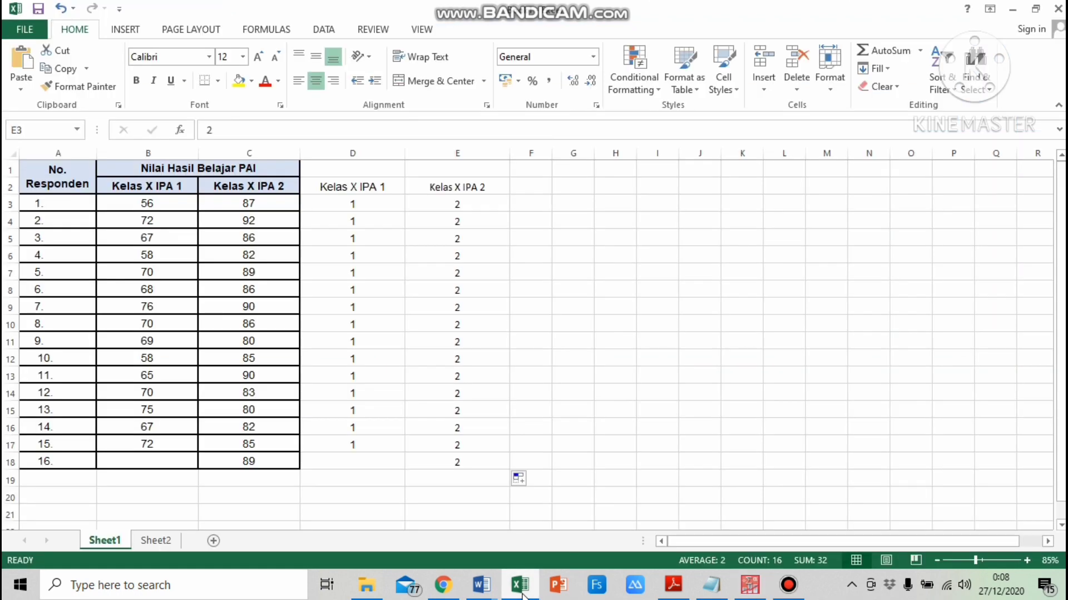
click(158, 205)
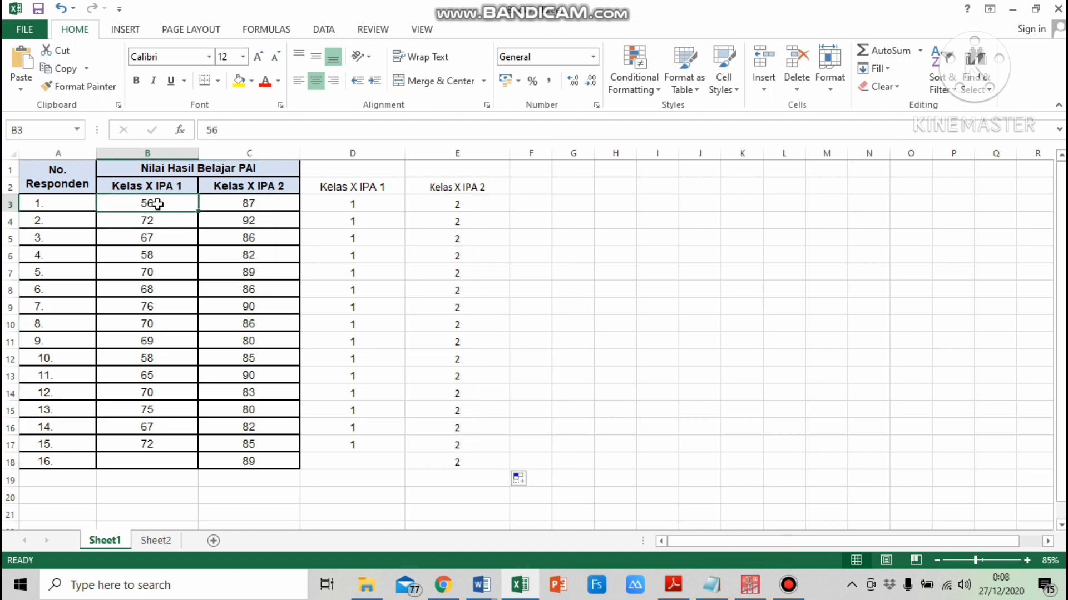
drag(157, 205, 154, 443)
key(ctrl+c)
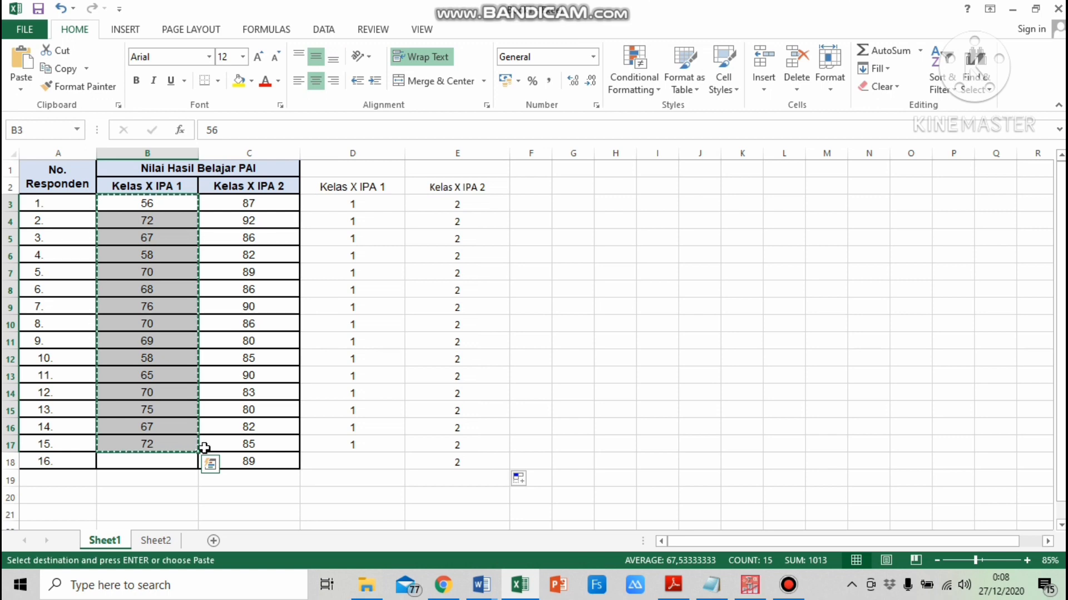
click(751, 589)
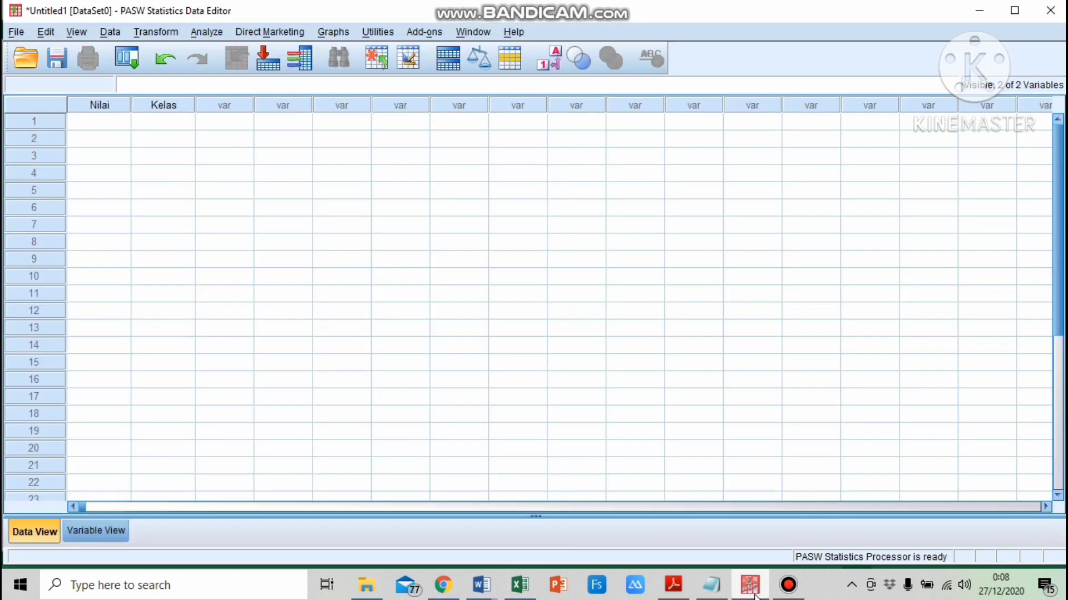
click(94, 127)
right_click(92, 126)
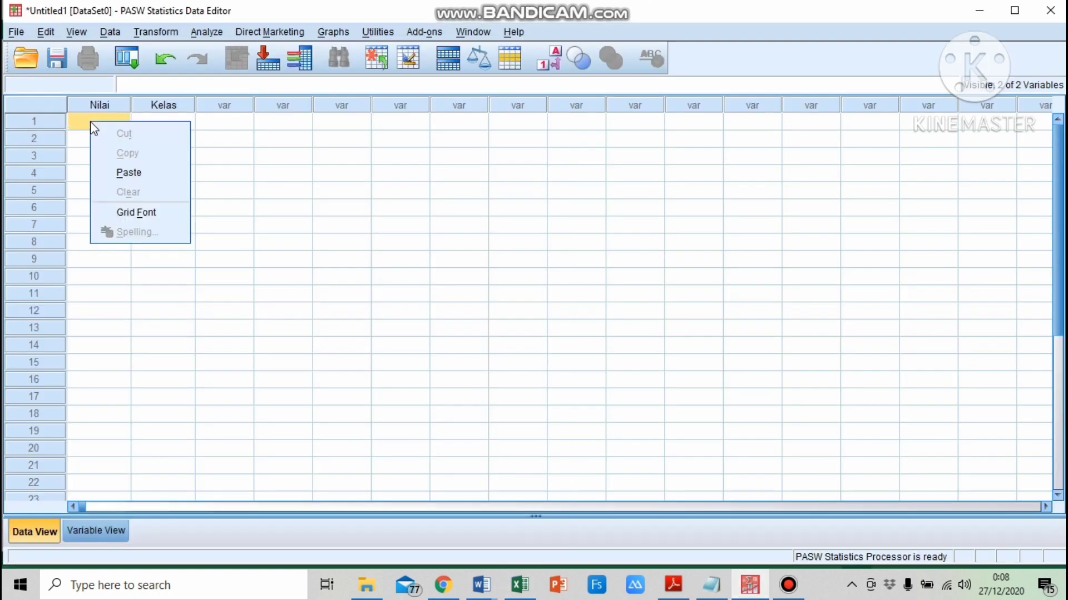
click(125, 172)
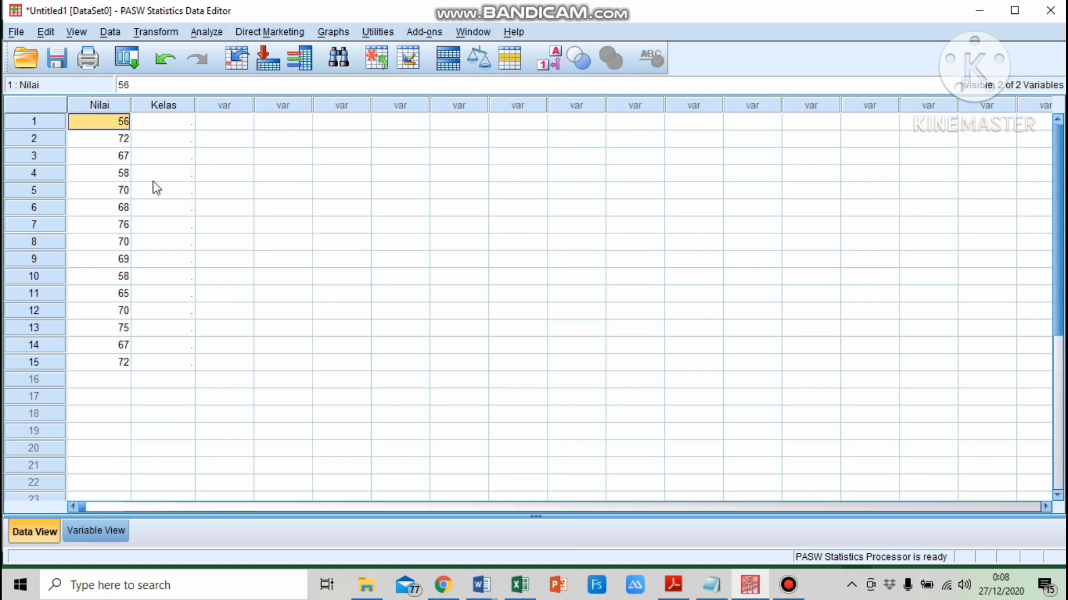
Copy the Kelas X IPA 2 scores from Excel and paste them into the Nilai column starting at row 16
click(526, 590)
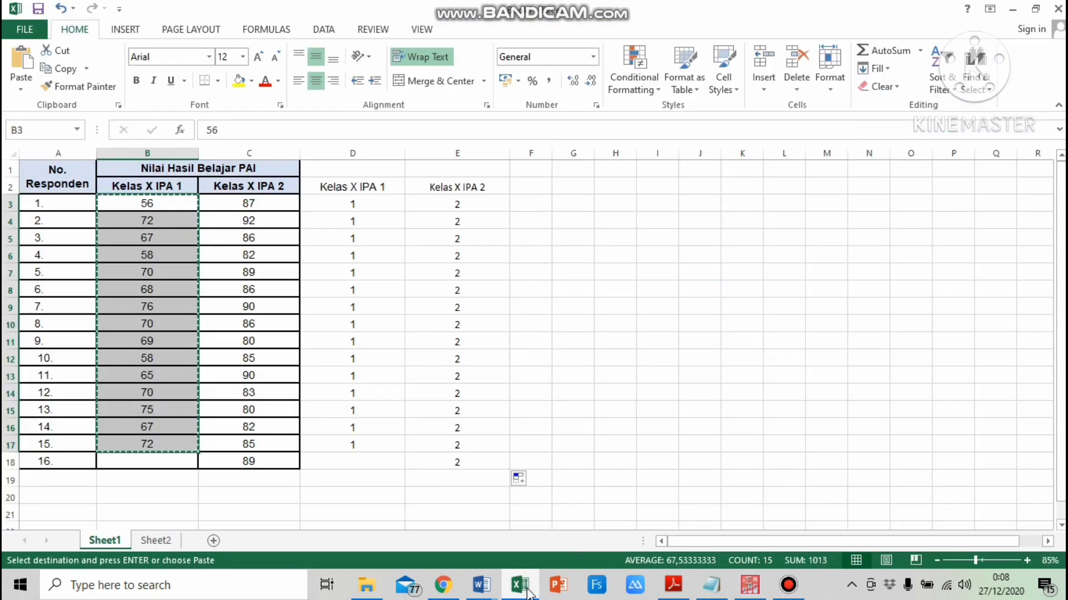
drag(225, 205, 255, 458)
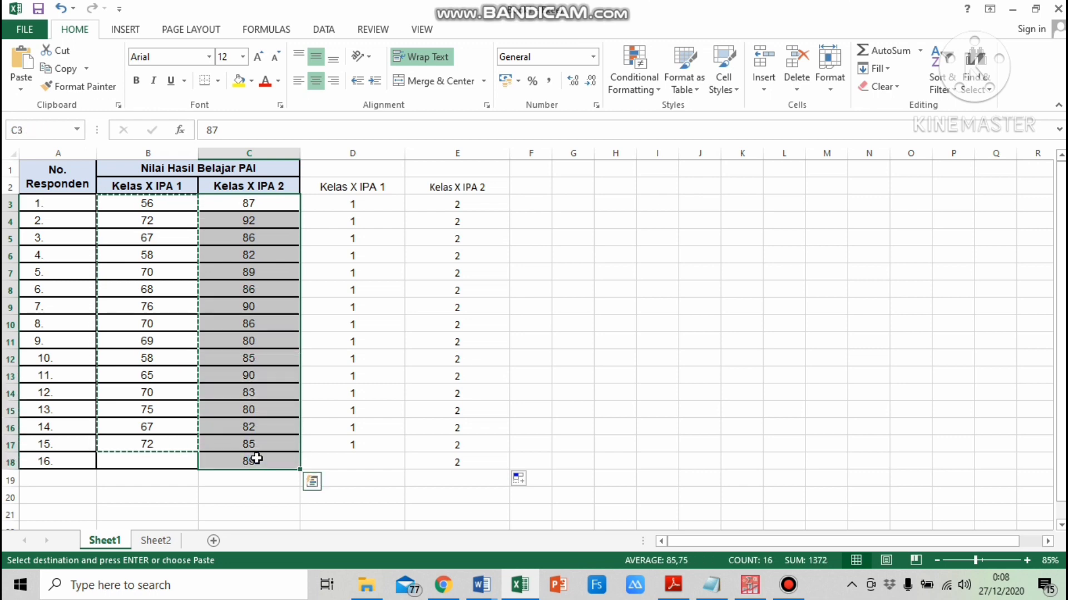
key(ctrl+c)
click(743, 588)
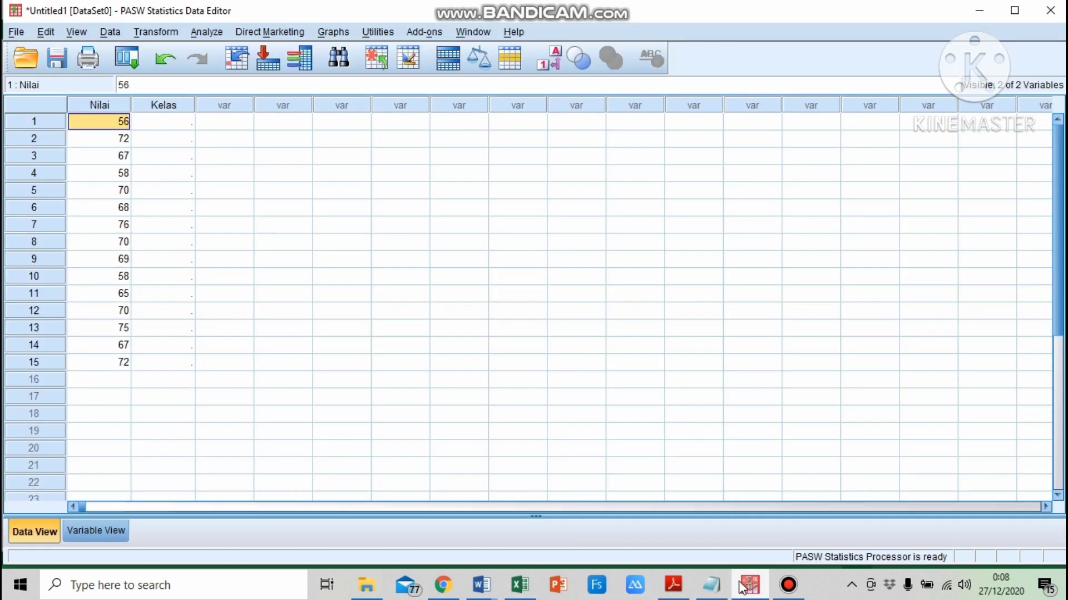
click(111, 380)
right_click(110, 388)
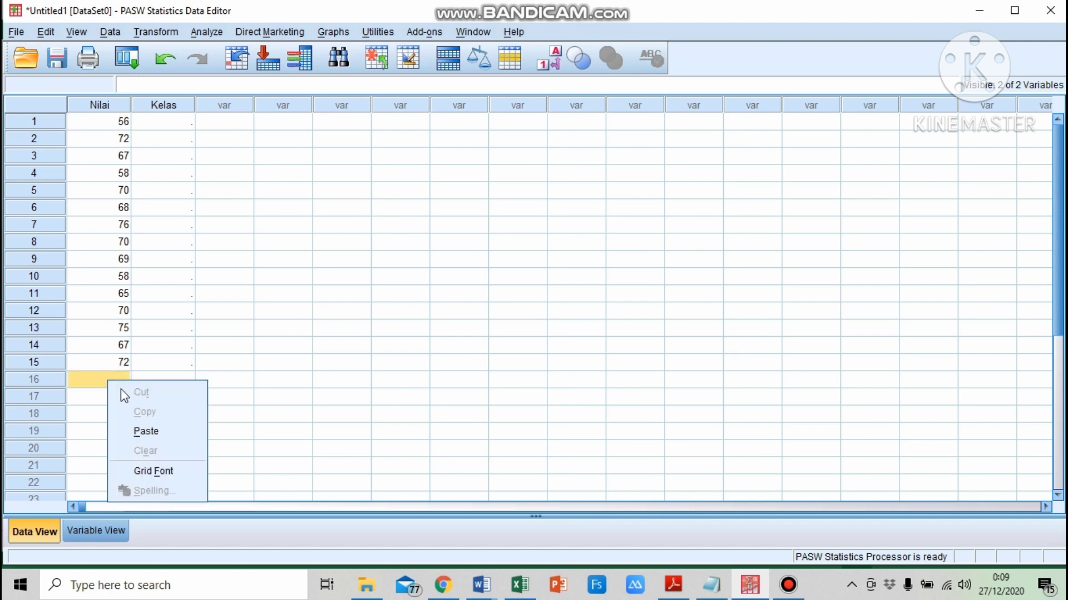
click(155, 429)
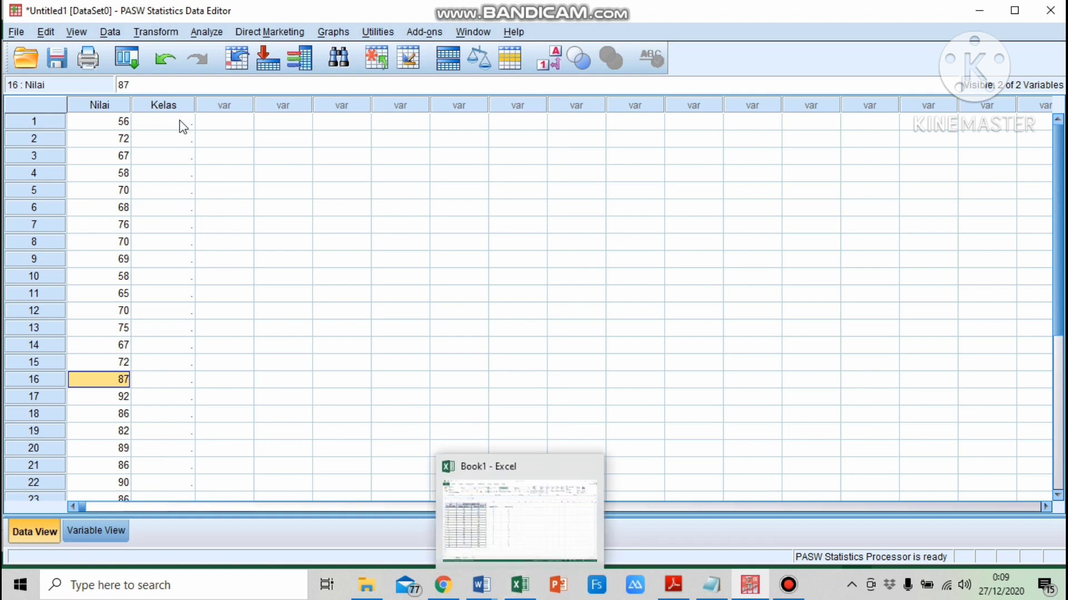
Copy the column of class code 1 from Excel and paste it into the Kelas column starting at row 1
click(521, 591)
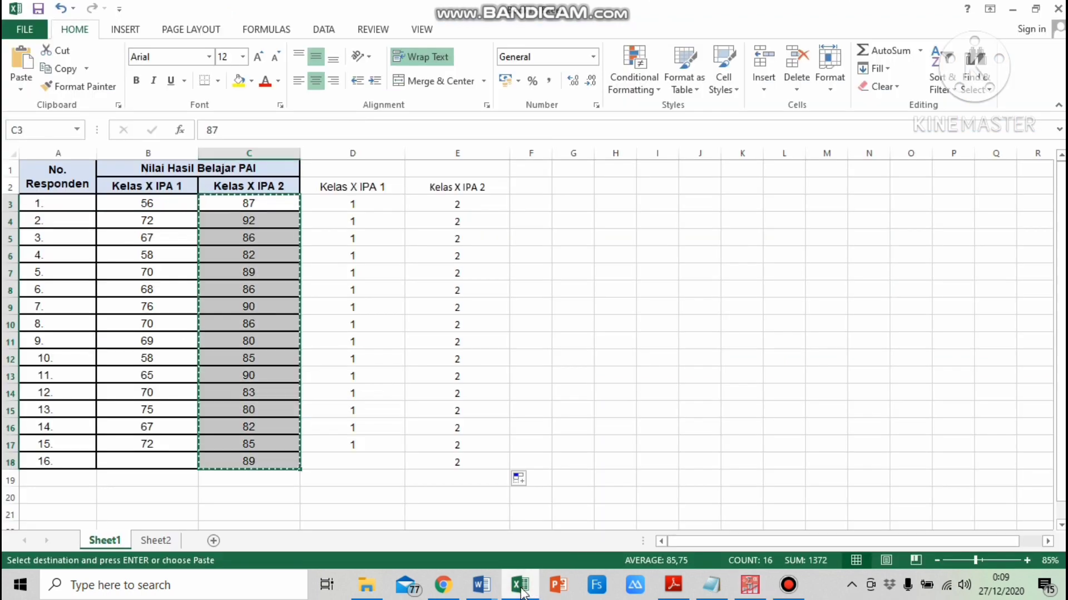
click(363, 204)
drag(365, 235, 369, 443)
key(ctrl+c)
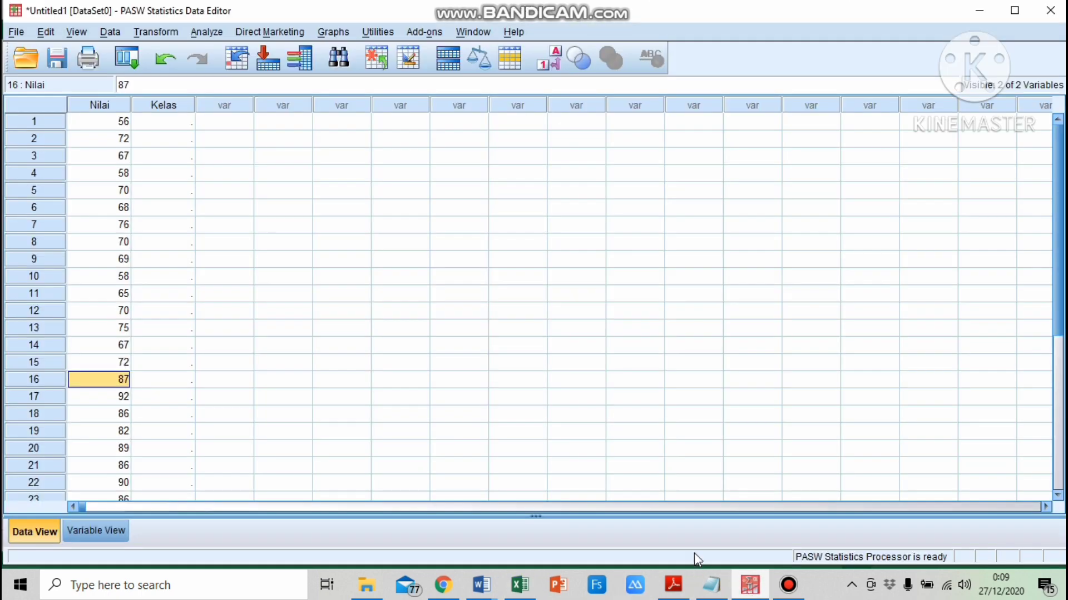
click(749, 585)
click(165, 122)
right_click(167, 124)
click(200, 164)
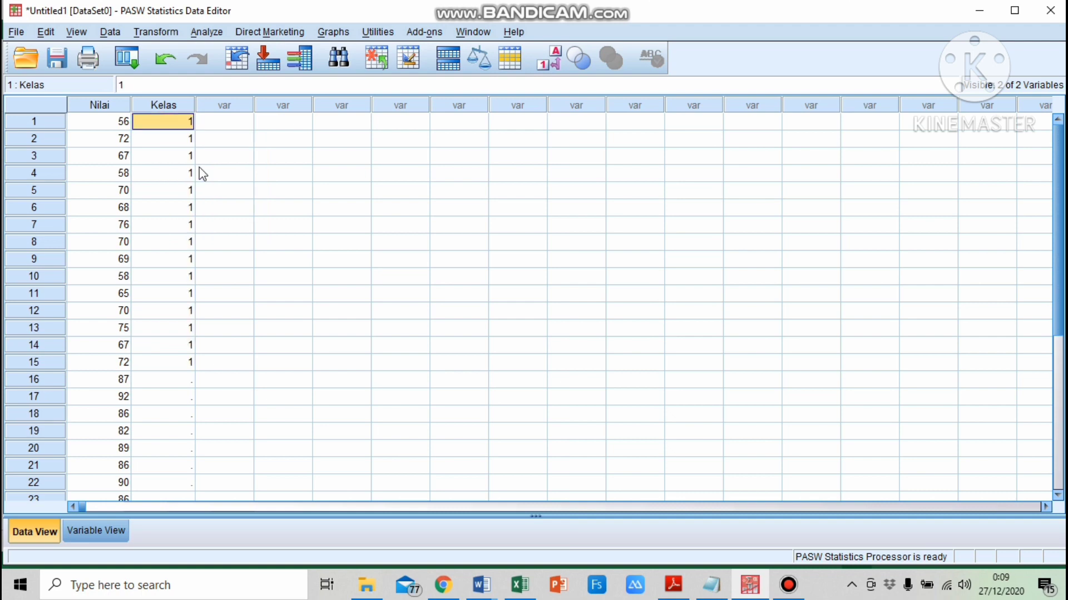
Copy the column of class code 2 from Excel and paste it into the Kelas column starting at row 16
click(519, 585)
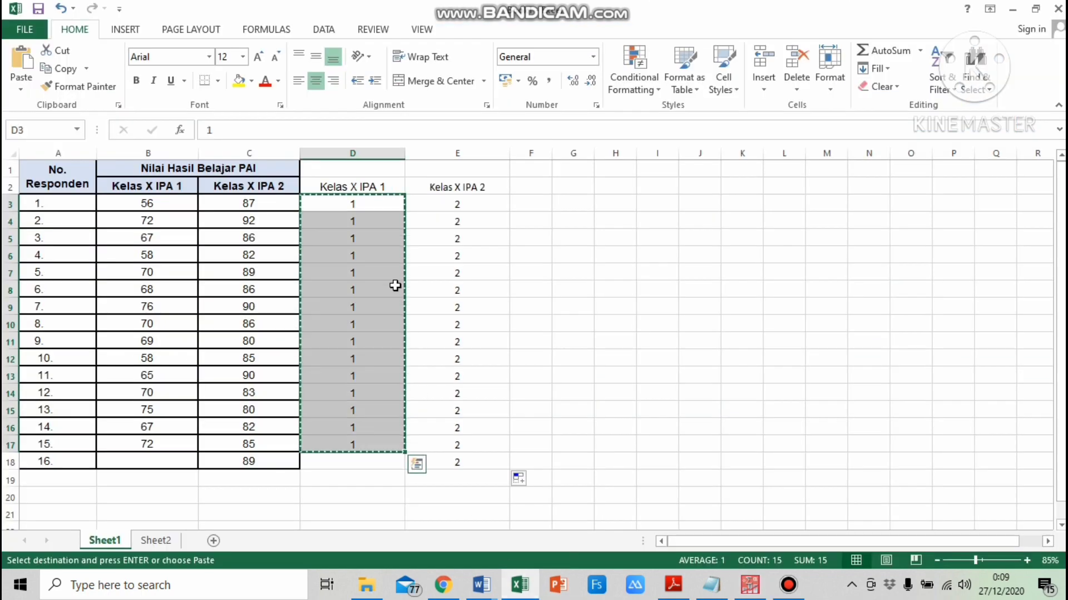
drag(446, 205, 477, 463)
key(ctrl+c)
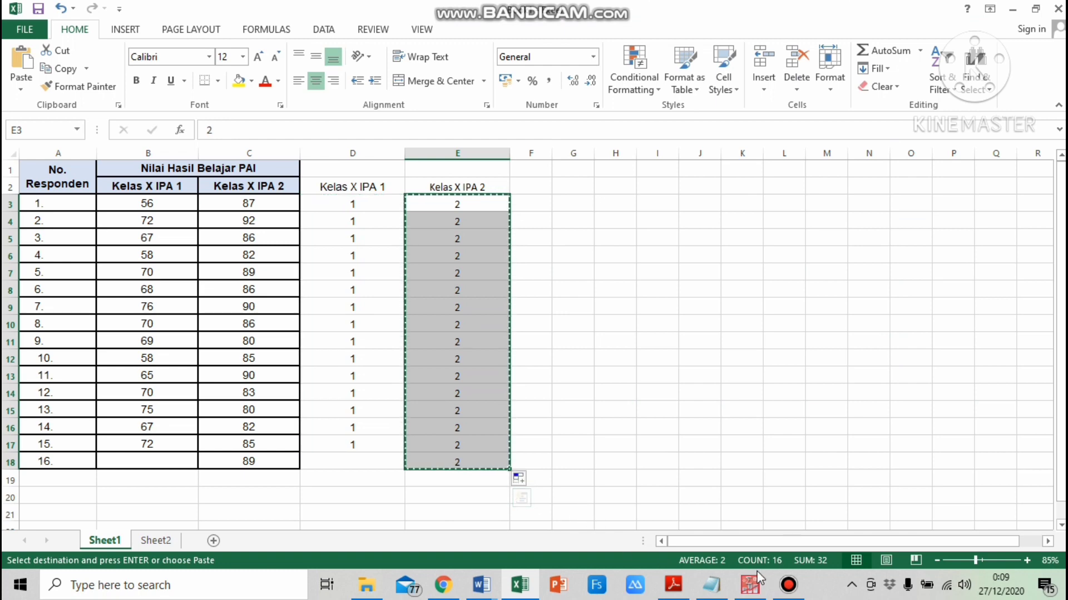
key(alt+Tab)
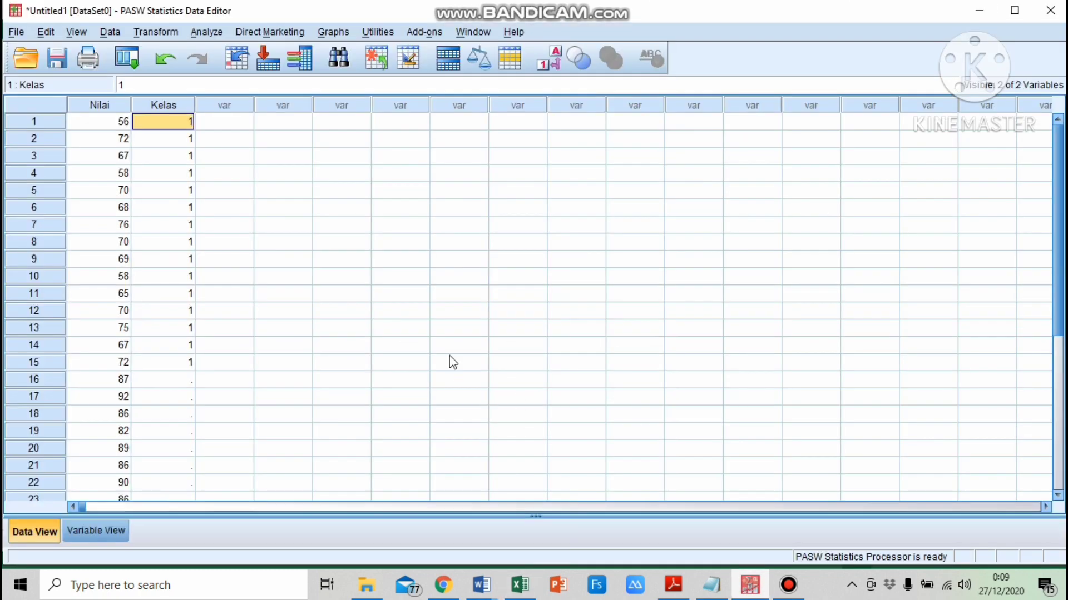
click(167, 381)
right_click(169, 381)
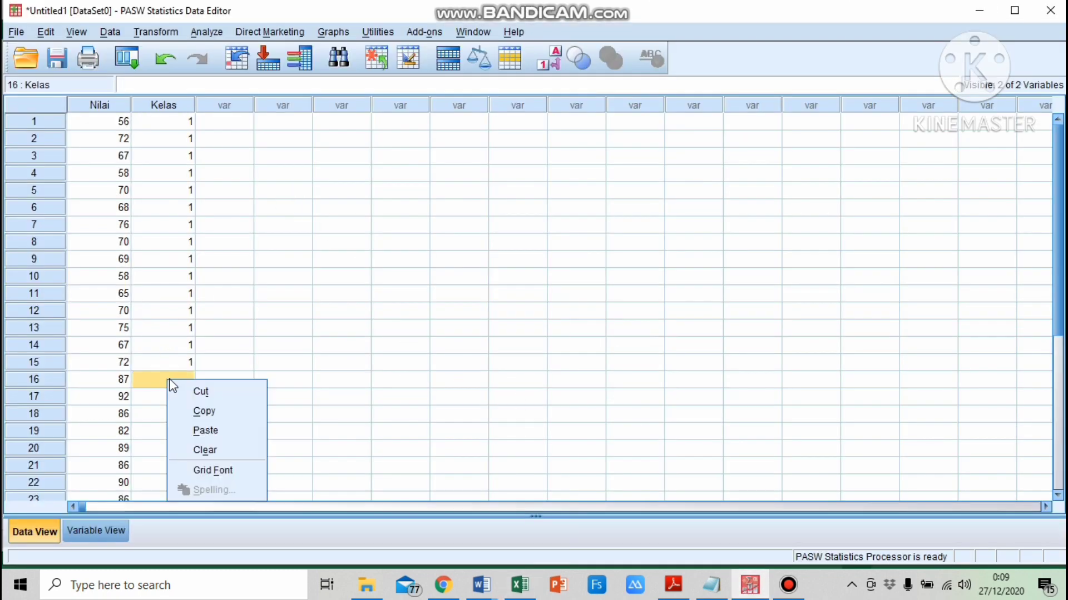
click(205, 431)
scroll(202, 417, down, 6)
scroll(200, 415, up, 6)
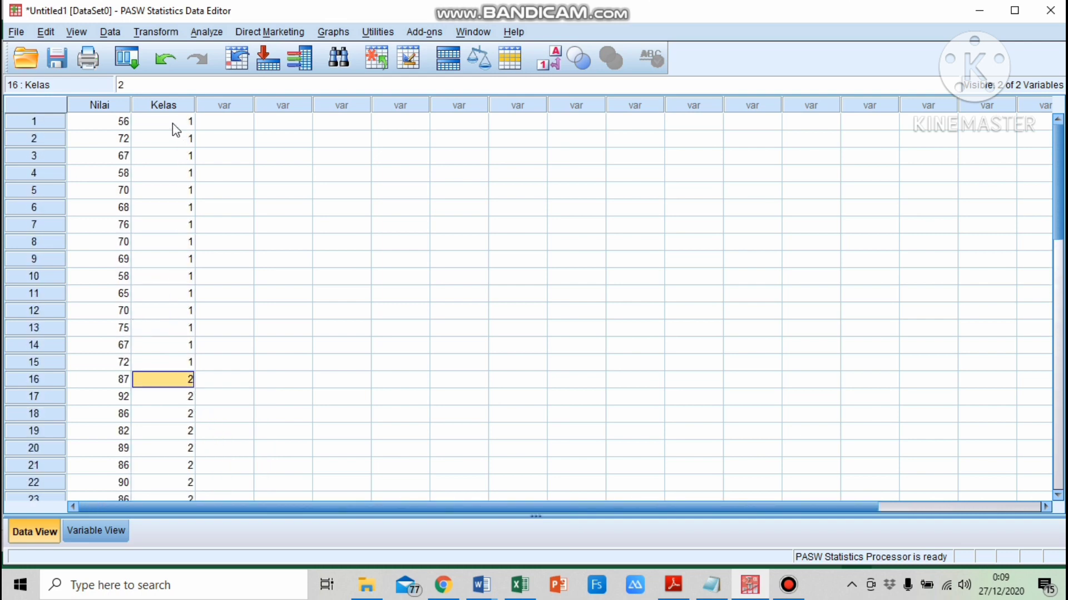
Display value labels in the data grid and widen the Kelas column to fit them
click(179, 124)
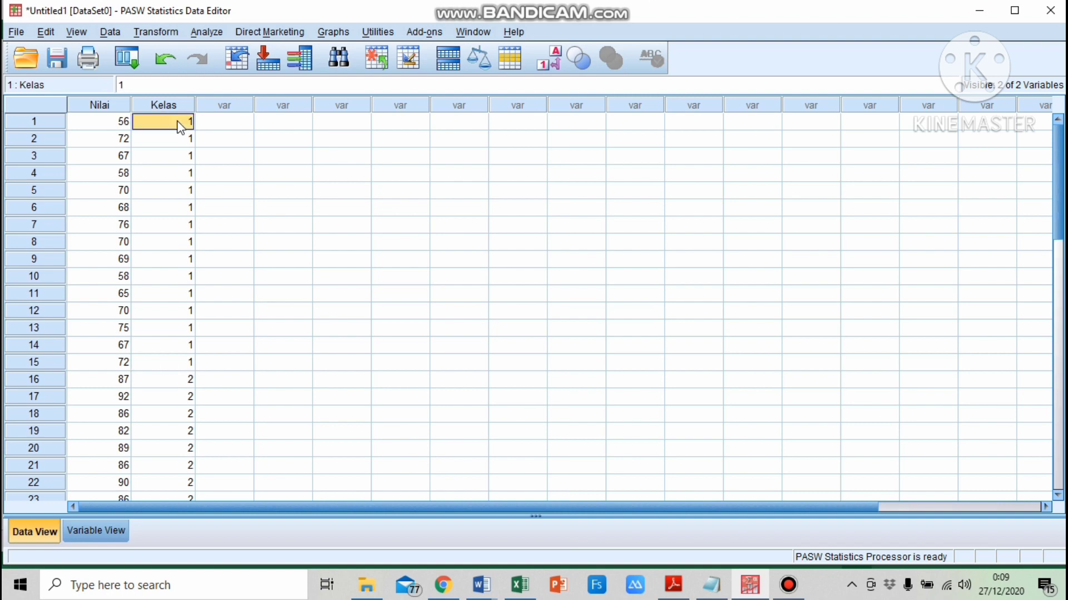
click(549, 65)
drag(198, 107, 215, 113)
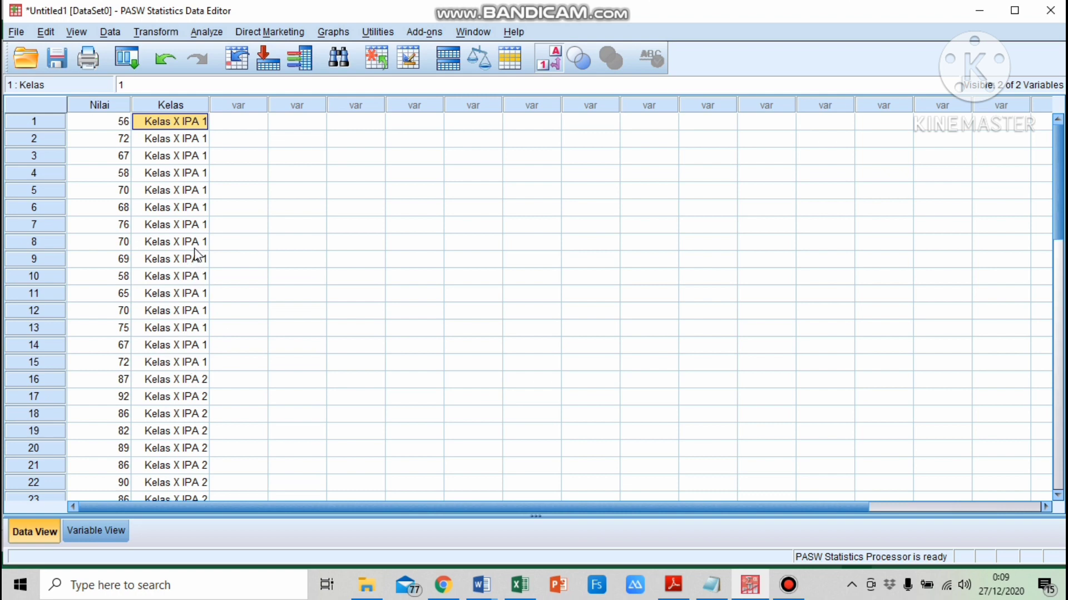
Open the Independent-Samples T Test with Nilai Hasil Belajar PAI as test variable and Kelas as grouping variable
click(207, 32)
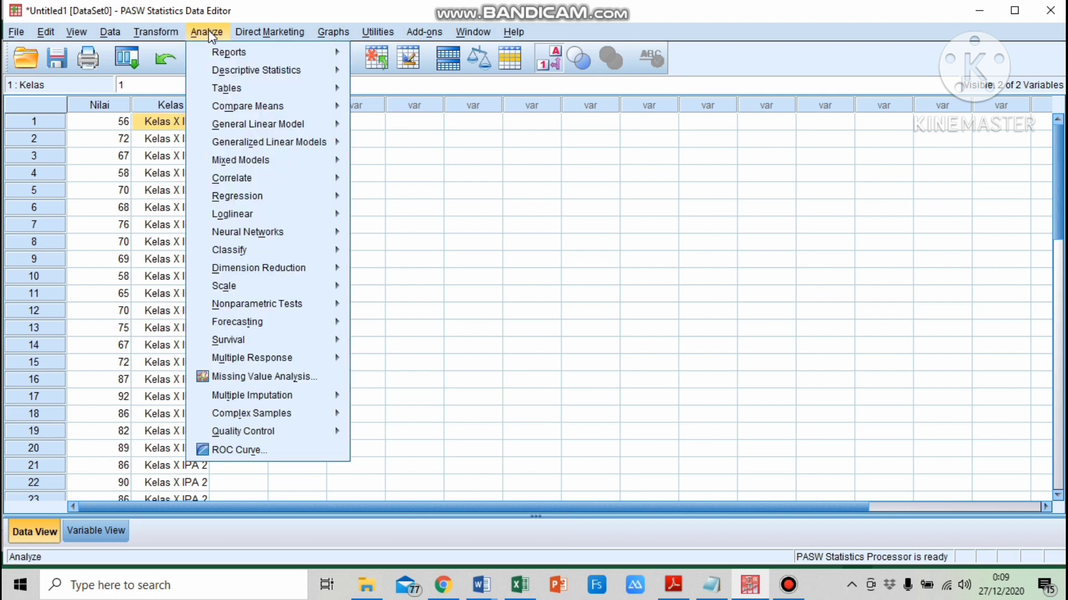
mouse_move(255, 106)
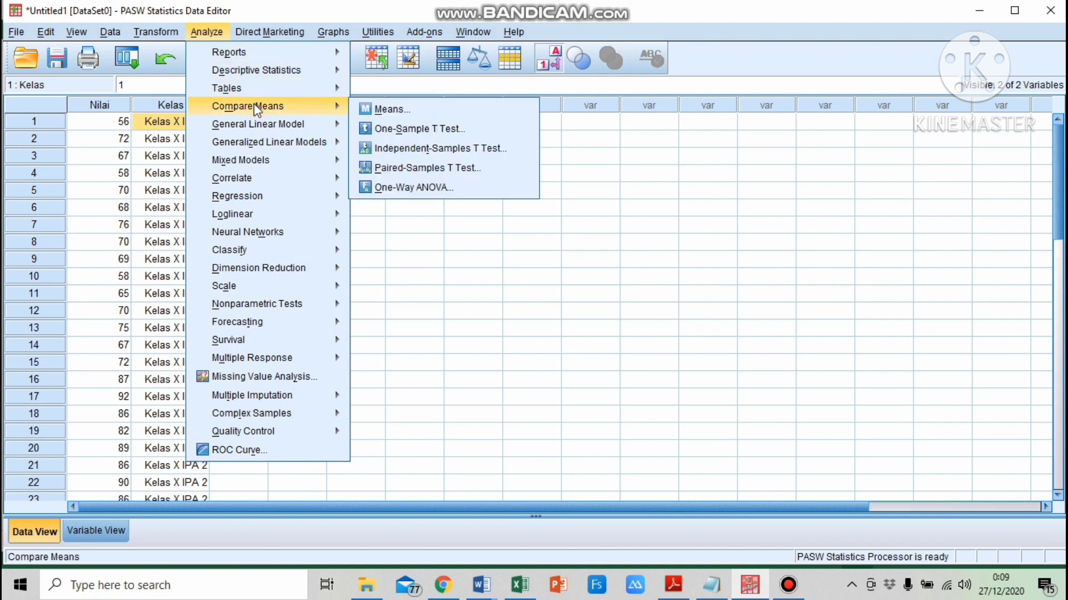
click(431, 149)
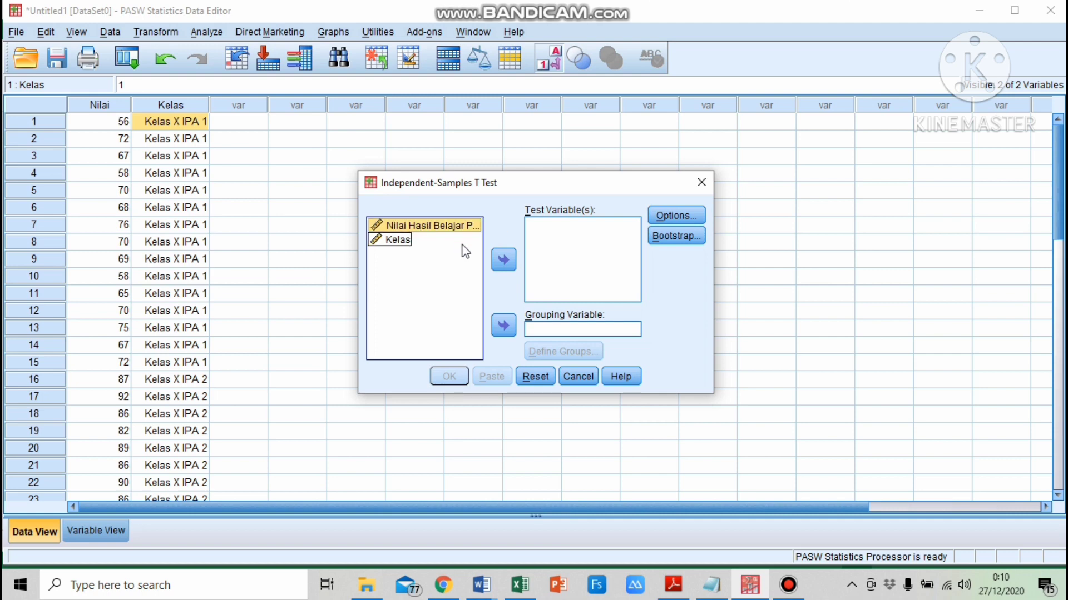
click(503, 260)
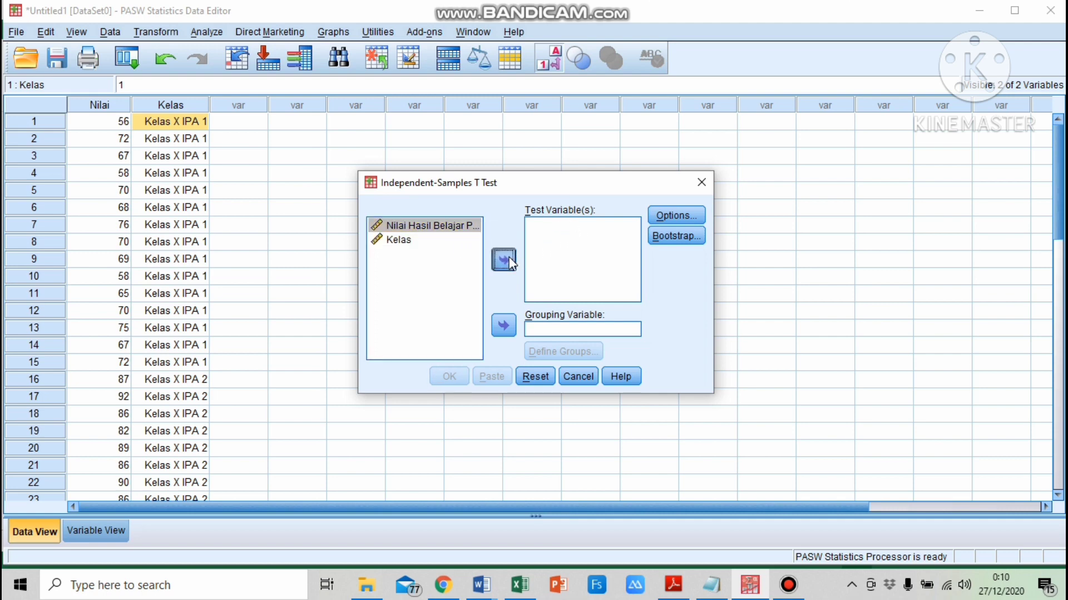
click(389, 227)
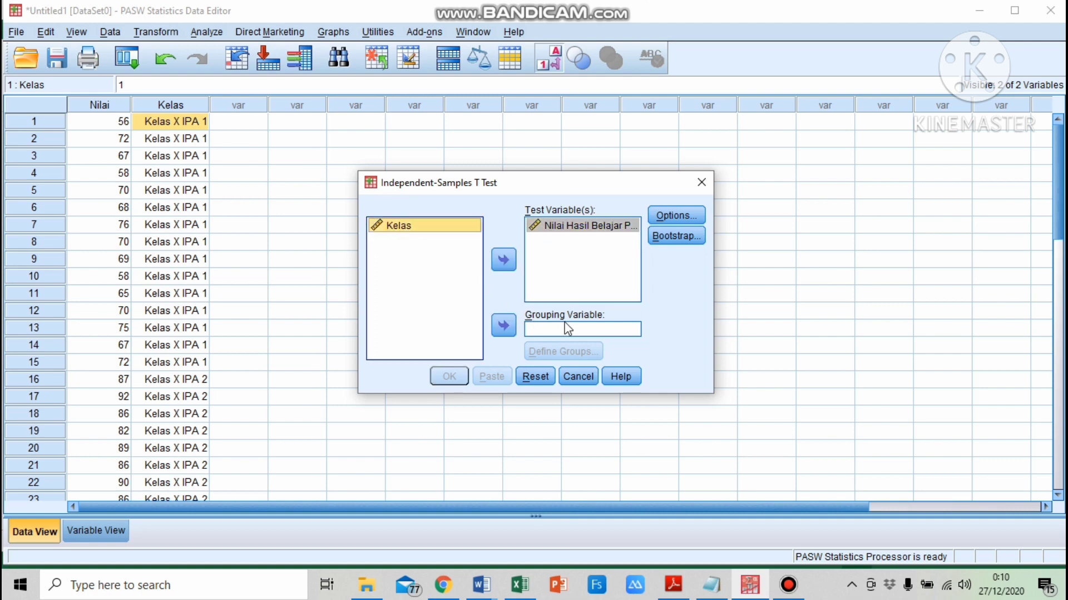
click(503, 327)
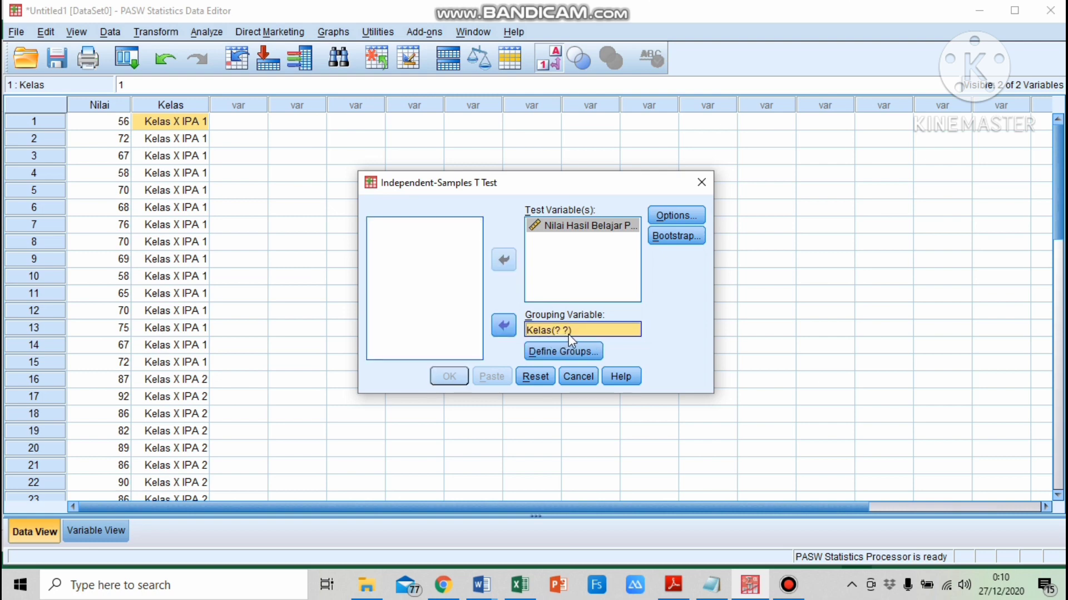
Define the Kelas groups as 1 and 2, then run the independent-samples t-test
click(577, 351)
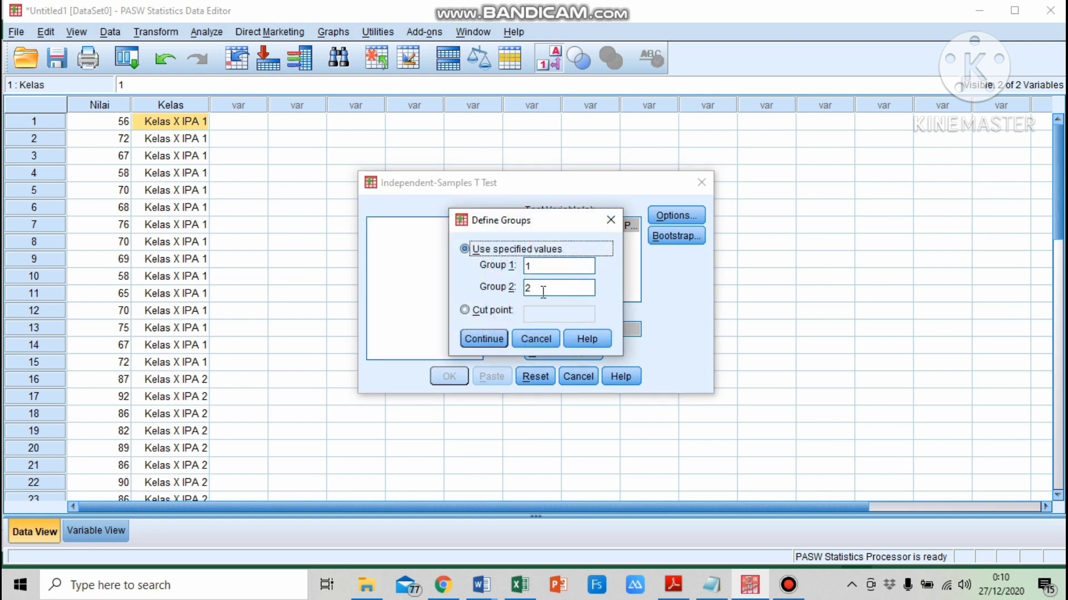
click(540, 265)
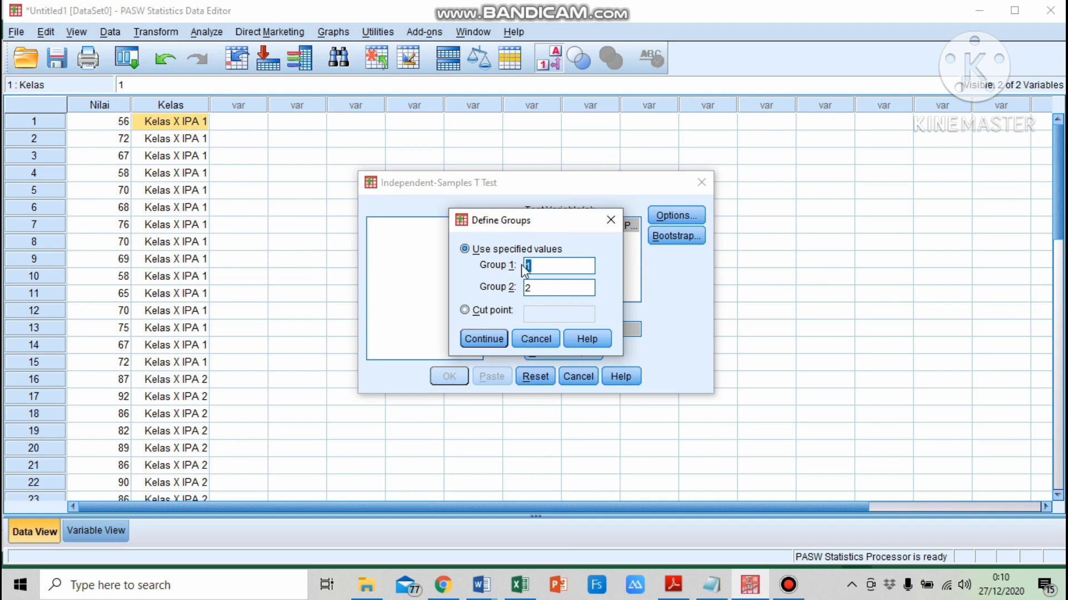
click(538, 288)
key(BackSpace)
text(1)
click(484, 340)
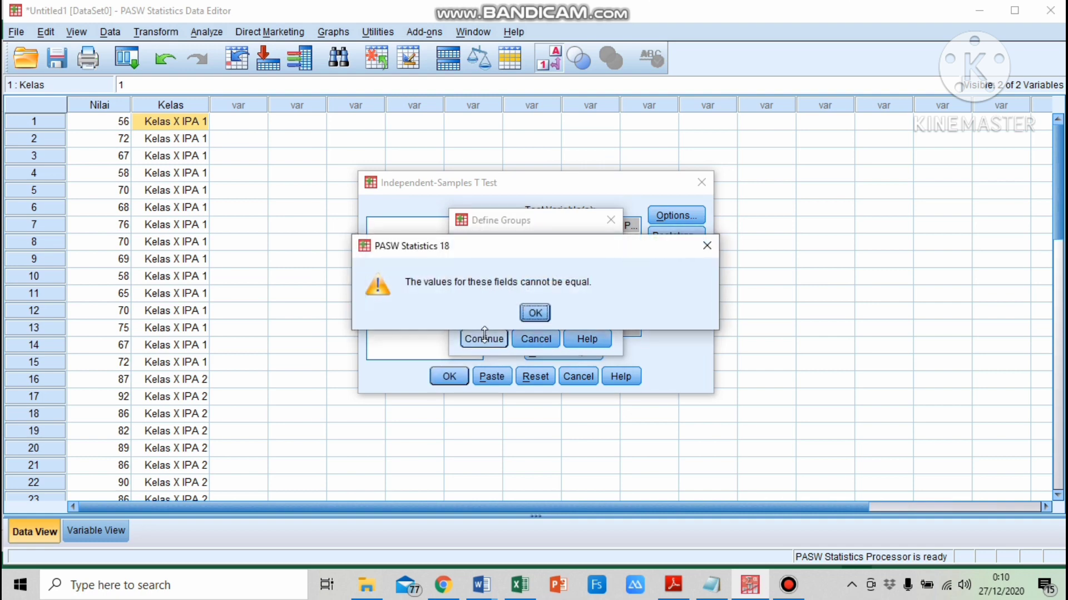
click(534, 313)
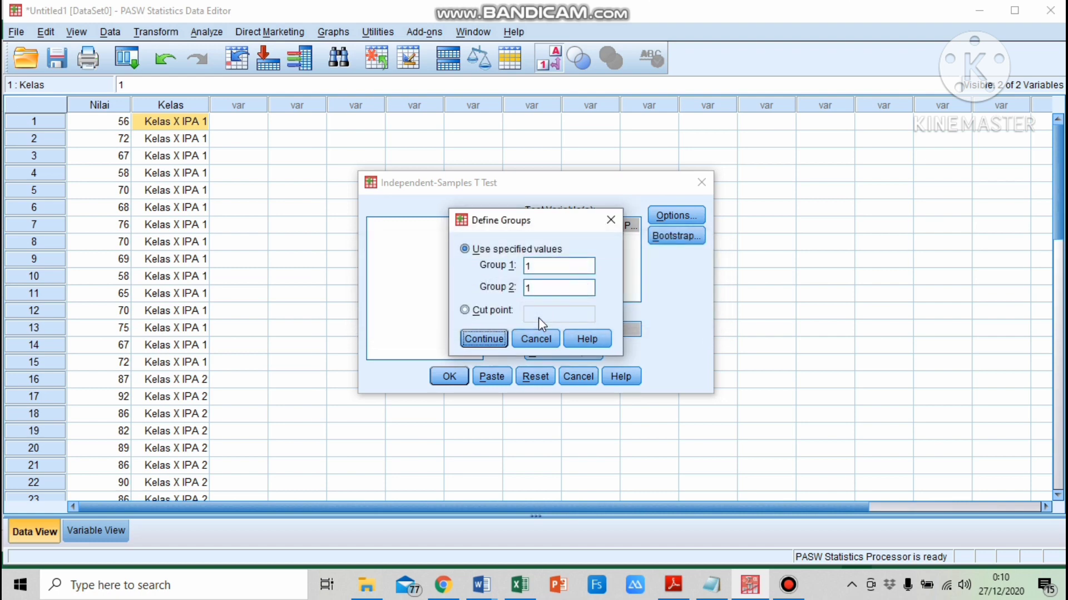
text(2)
click(487, 340)
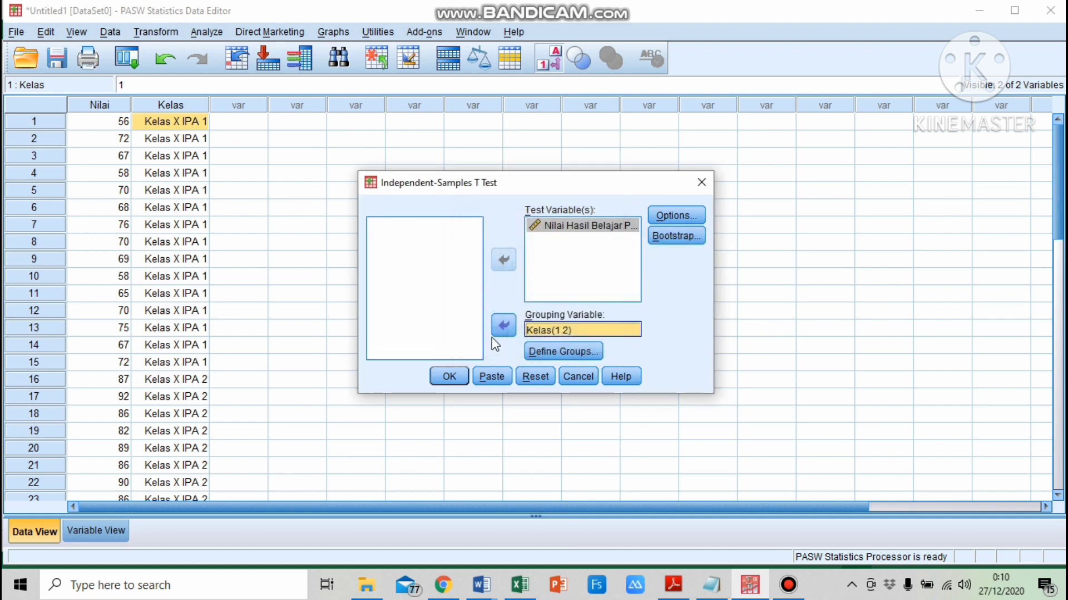
click(457, 376)
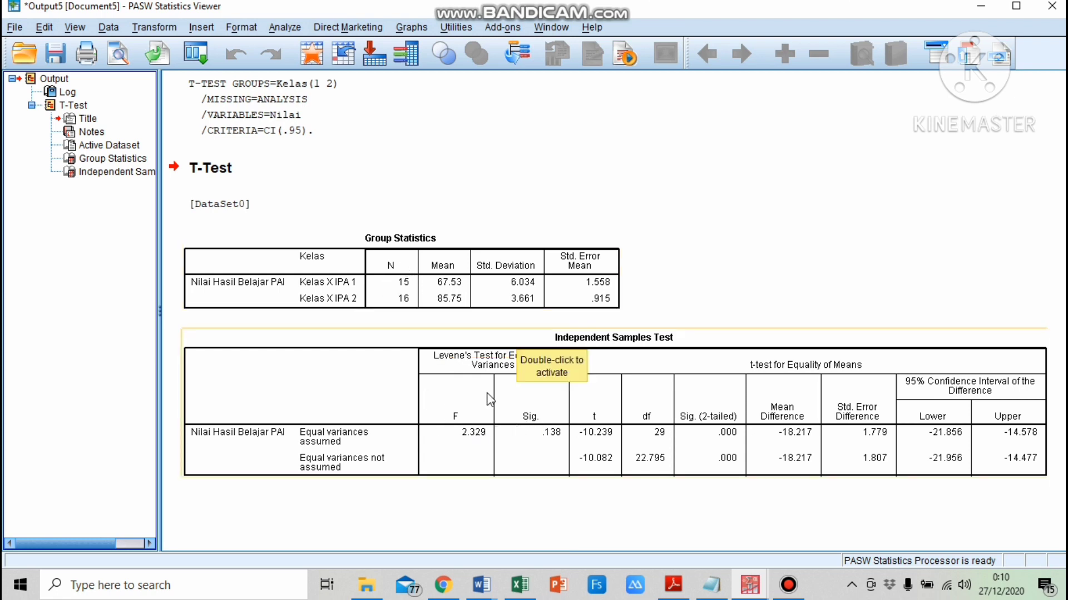
Copy the Independent Samples Test table from the output viewer
click(452, 387)
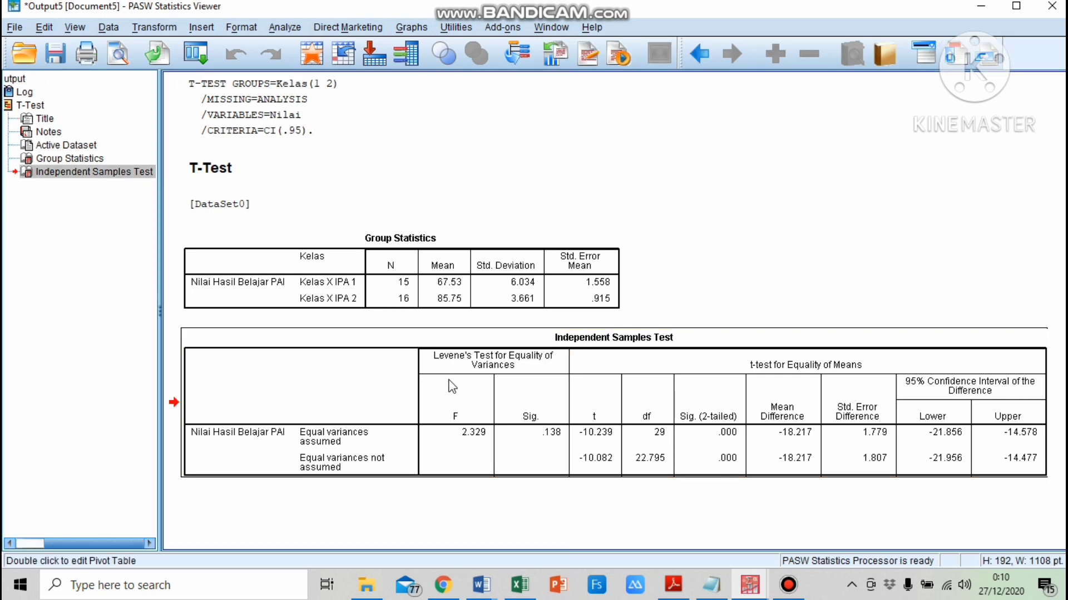
right_click(452, 386)
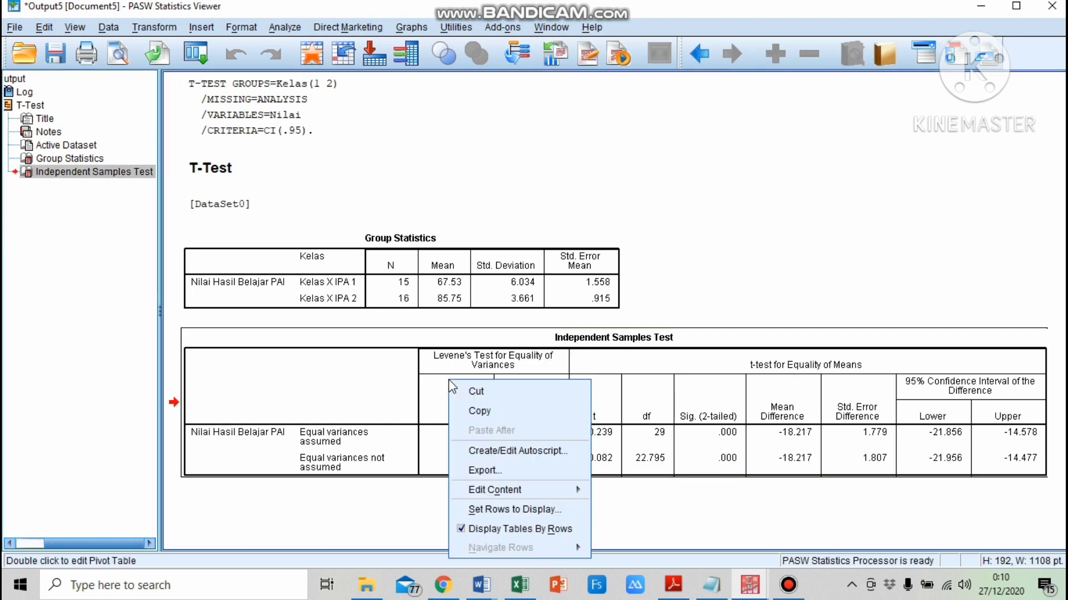
click(489, 410)
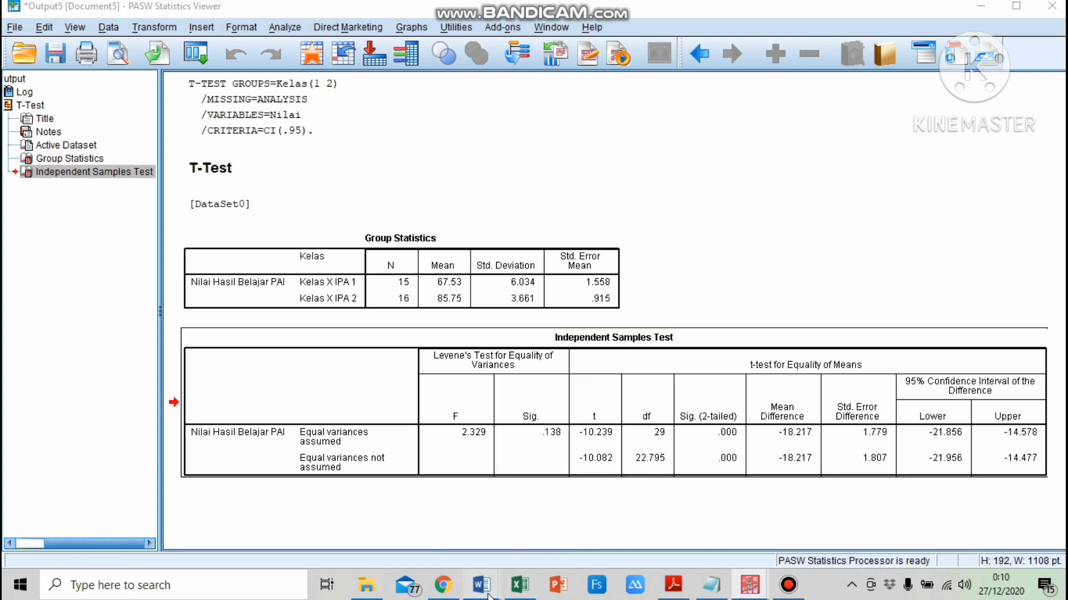
Switch to the Word case-study document and scroll down to the Independent Samples Test table there
mouse_move(481, 584)
click(418, 535)
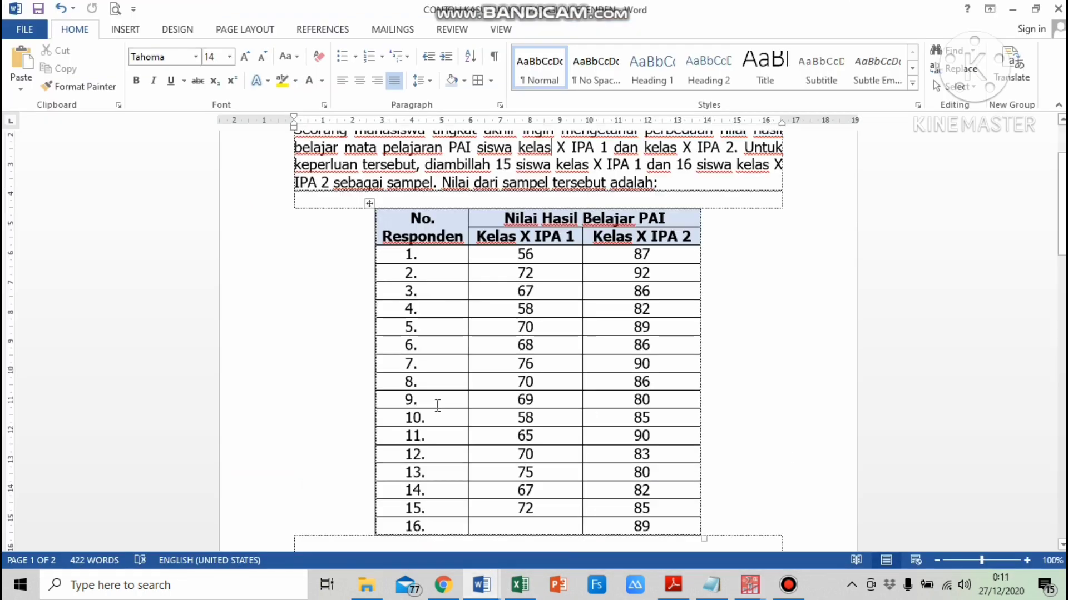
scroll(436, 405, down, 10)
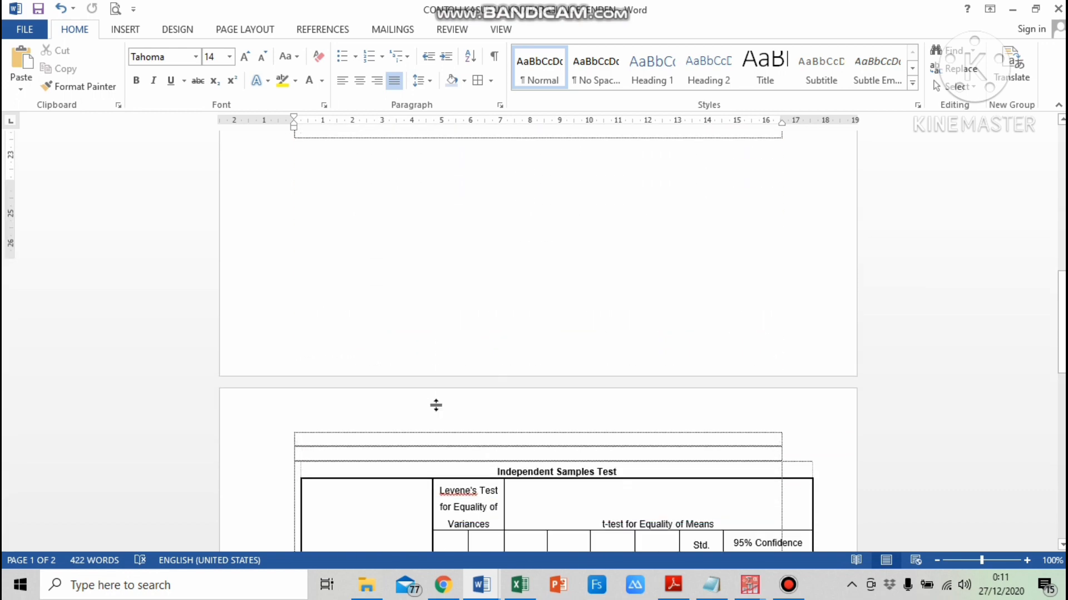
scroll(436, 405, down, 5)
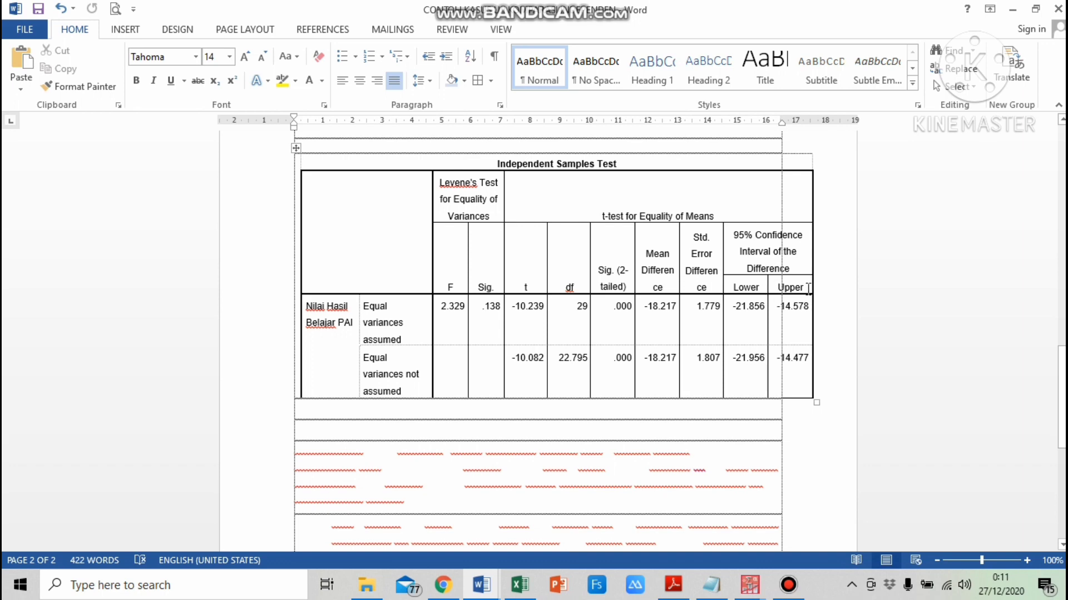
scroll(517, 362, down, 1)
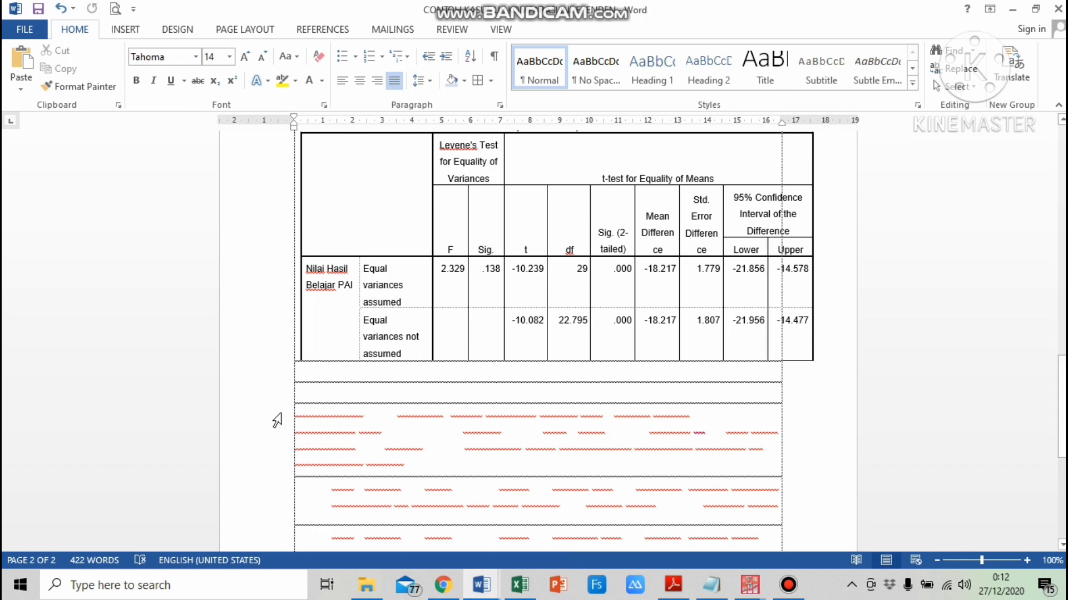
Set the font colour of the interpretation paragraphs below the table to black
drag(279, 422, 306, 410)
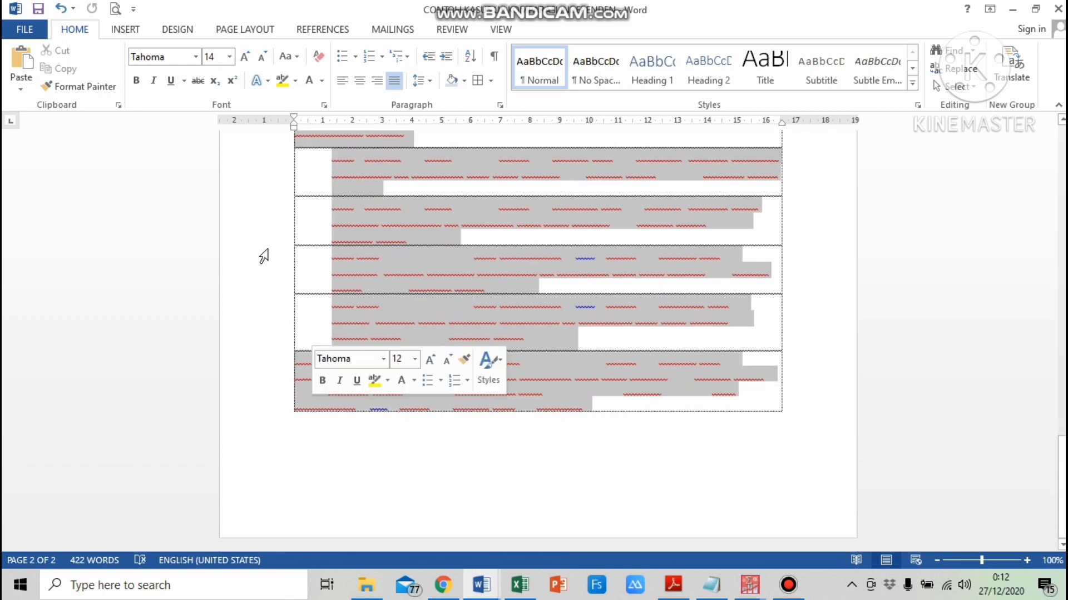
click(322, 81)
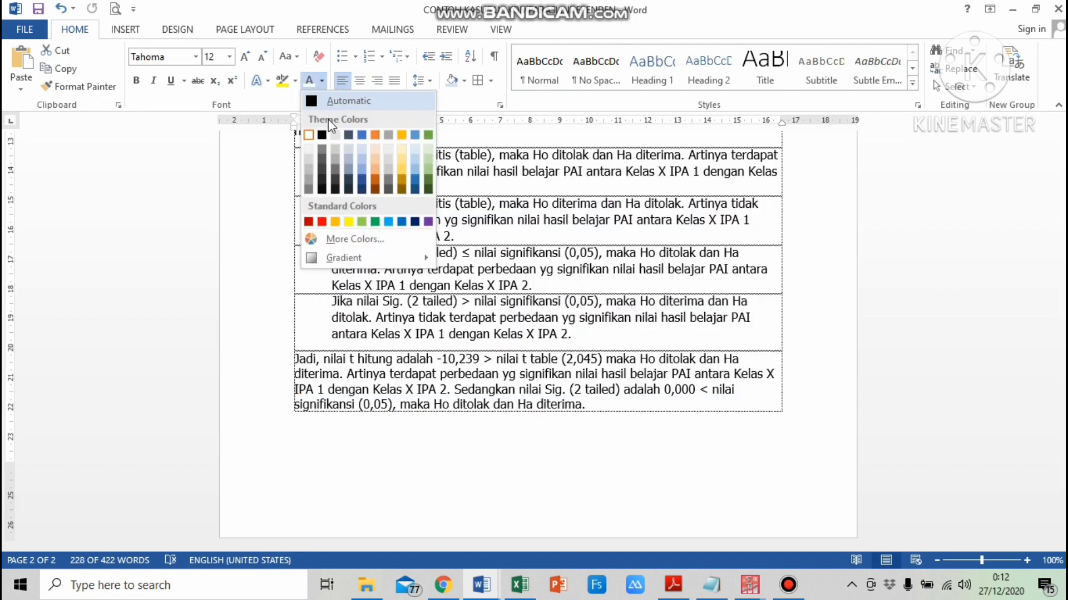
click(322, 136)
scroll(436, 264, up, 10)
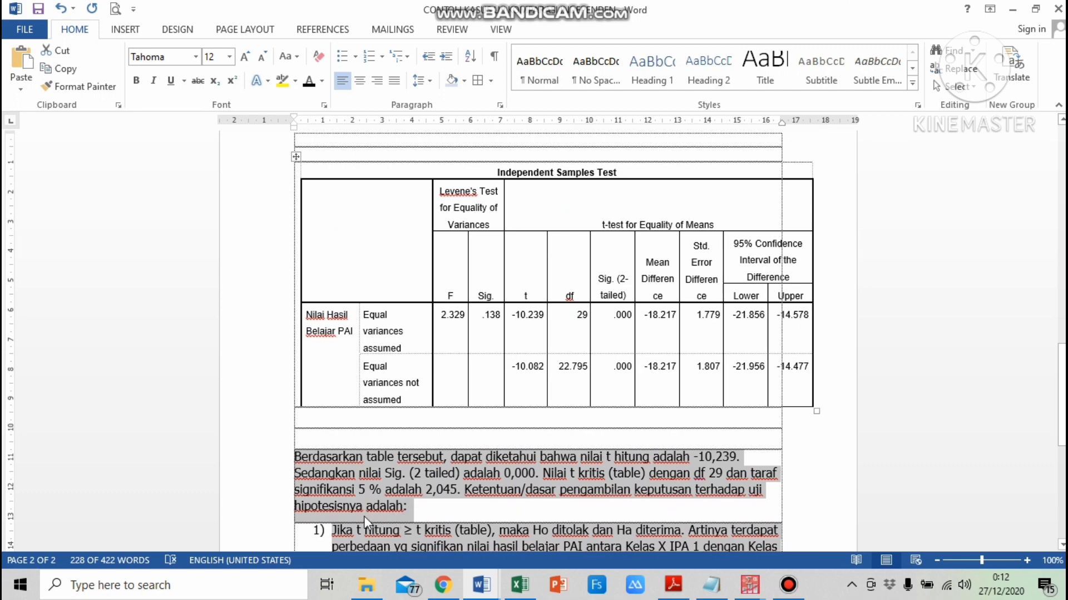
click(413, 457)
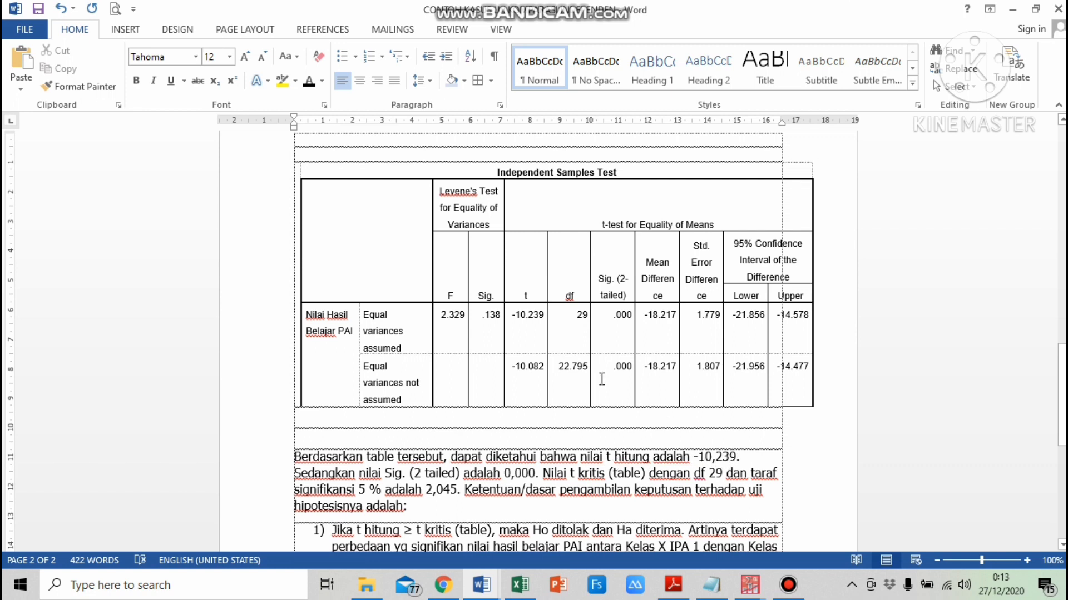
Shade the t value cell -10.239 for equal variances assumed in yellow
drag(511, 317, 547, 317)
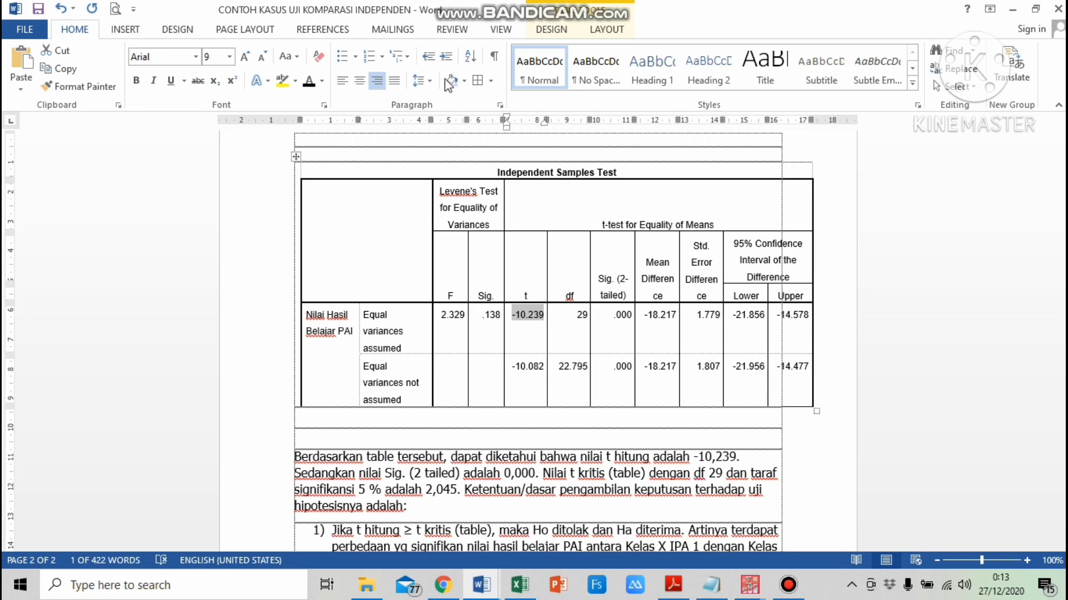
click(464, 81)
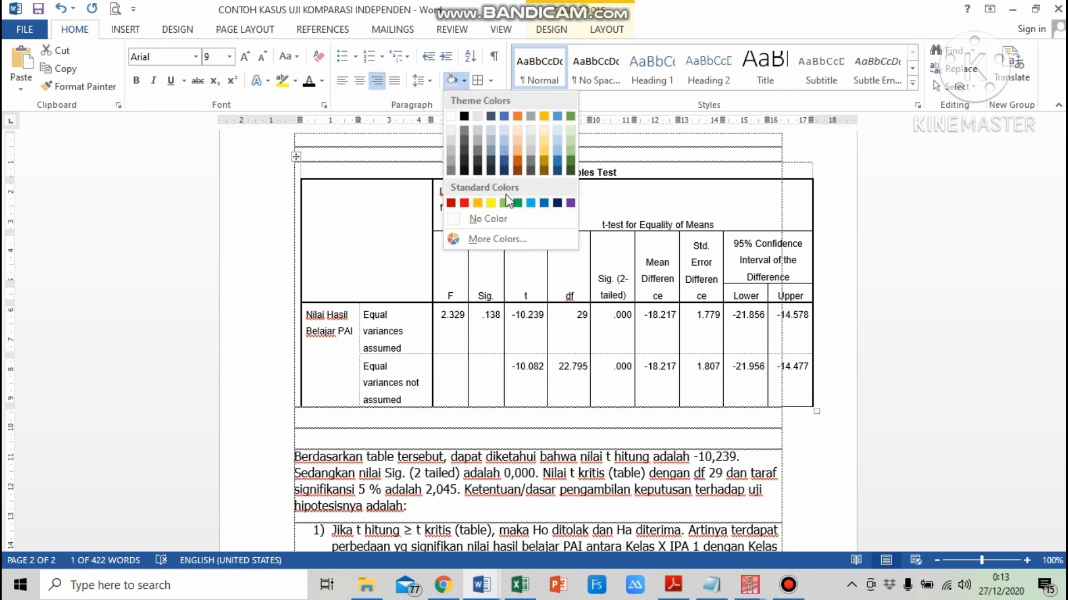
click(490, 203)
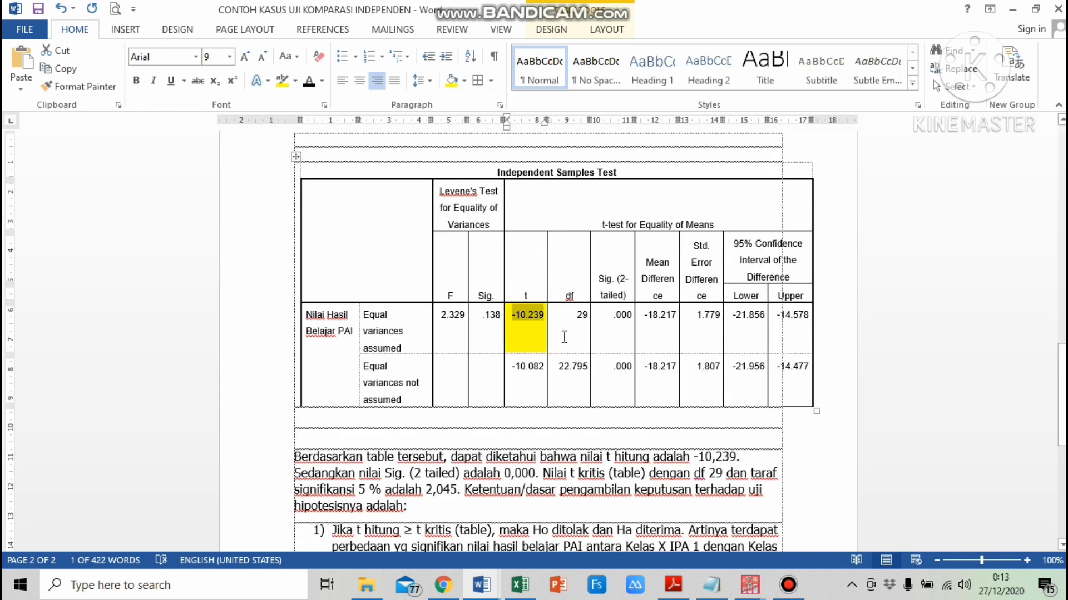
click(700, 458)
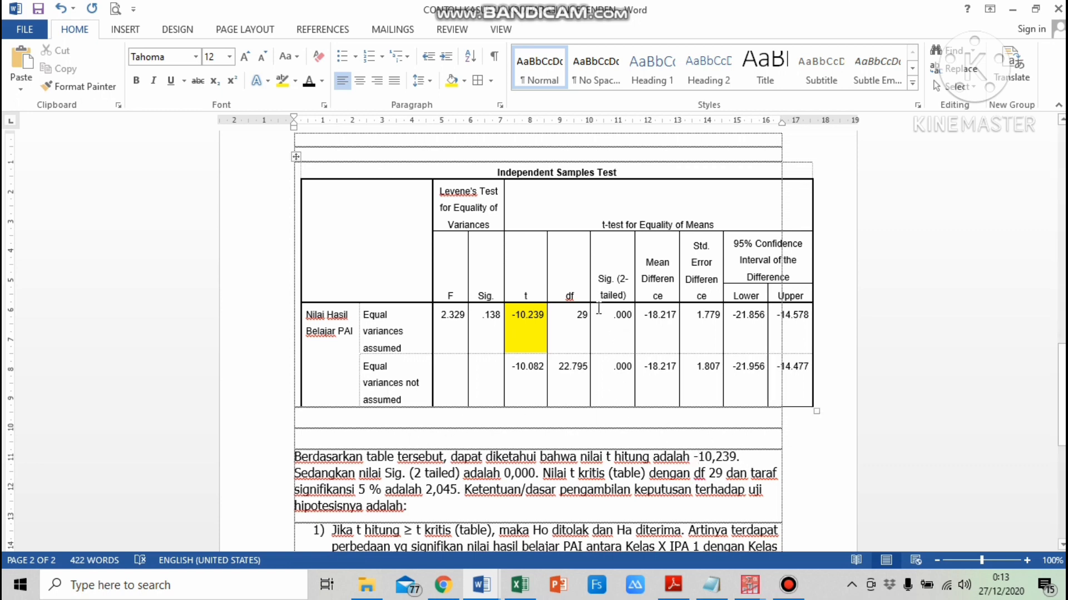
Shade the Sig. (2-tailed) cell .000 for equal variances assumed in blue-grey
drag(613, 315, 634, 324)
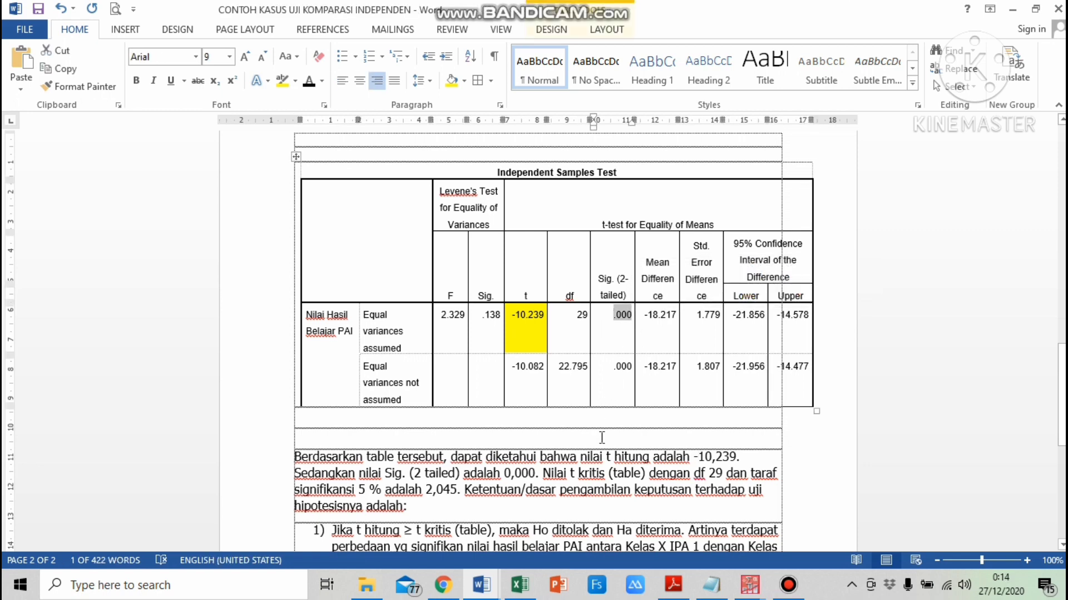
click(464, 80)
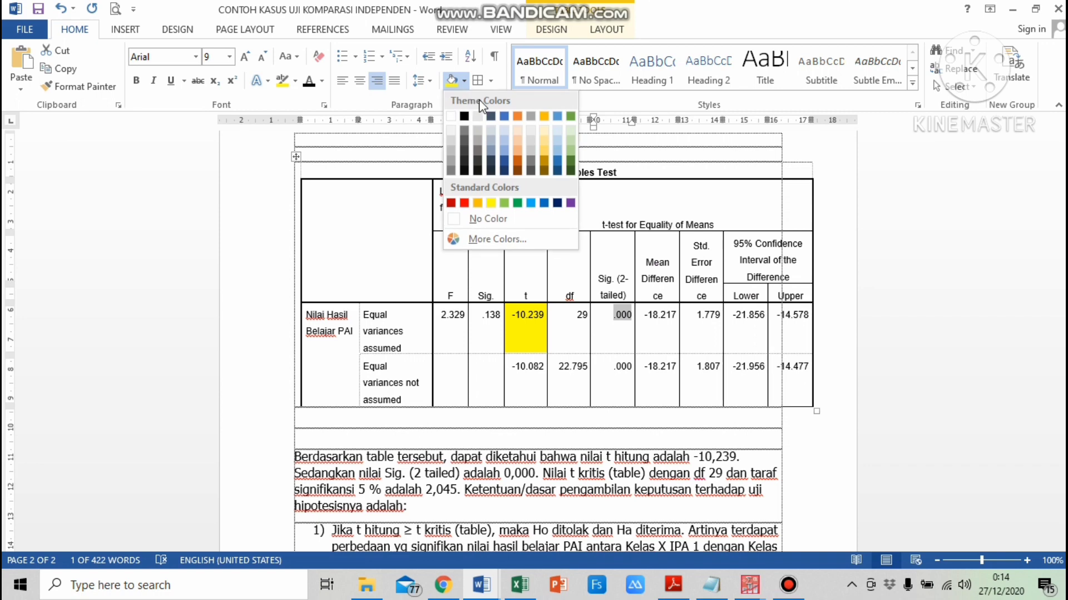
click(492, 152)
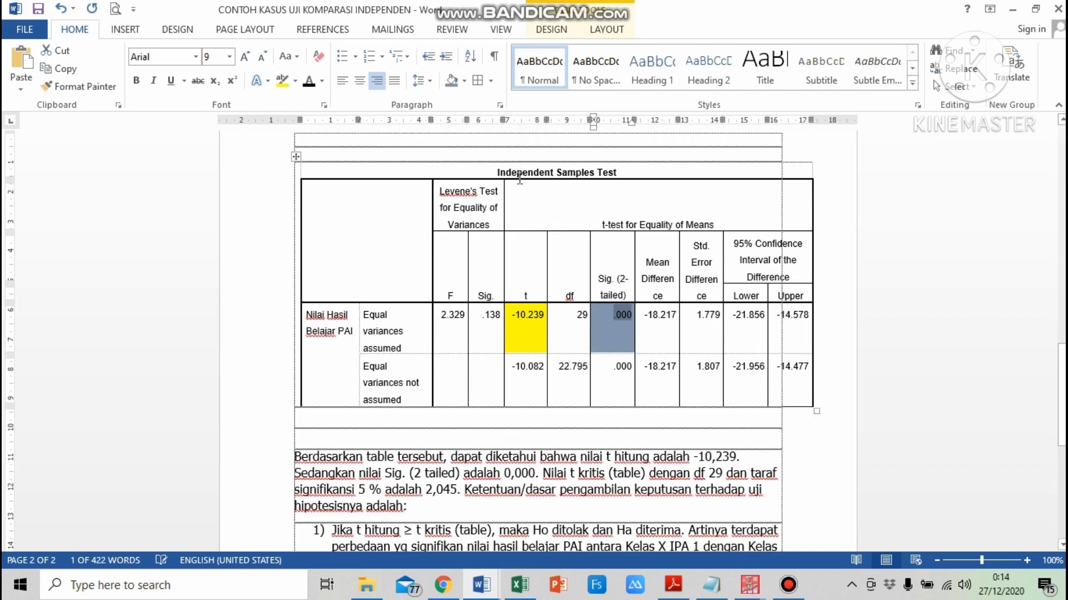
click(554, 474)
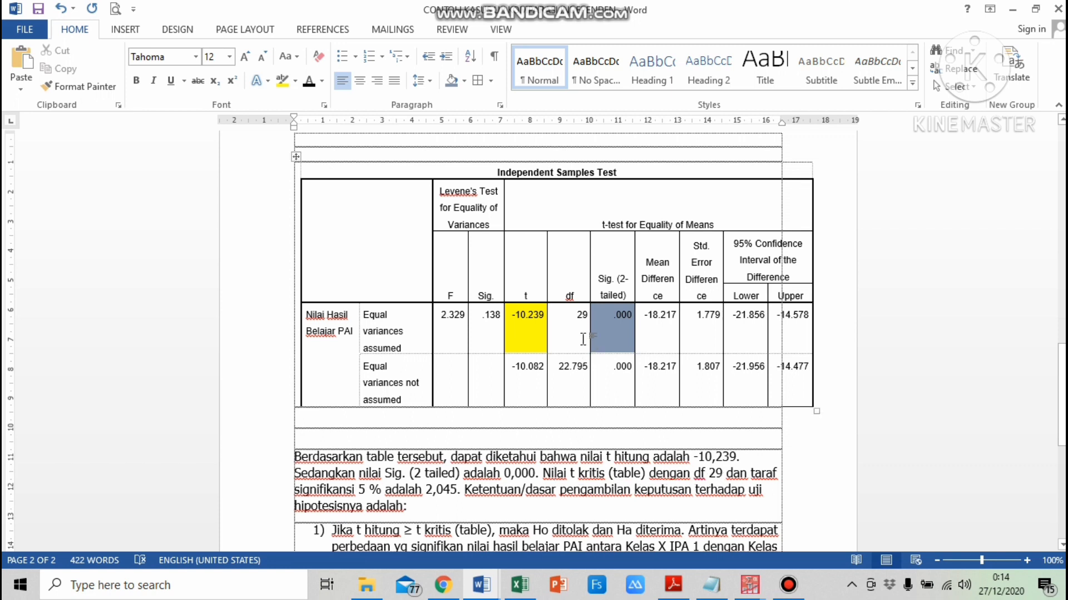
Shade the df cell 29 for equal variances assumed in green
mouse_move(576, 317)
mouse_down()
mouse_move(606, 320)
mouse_move(590, 321)
mouse_up()
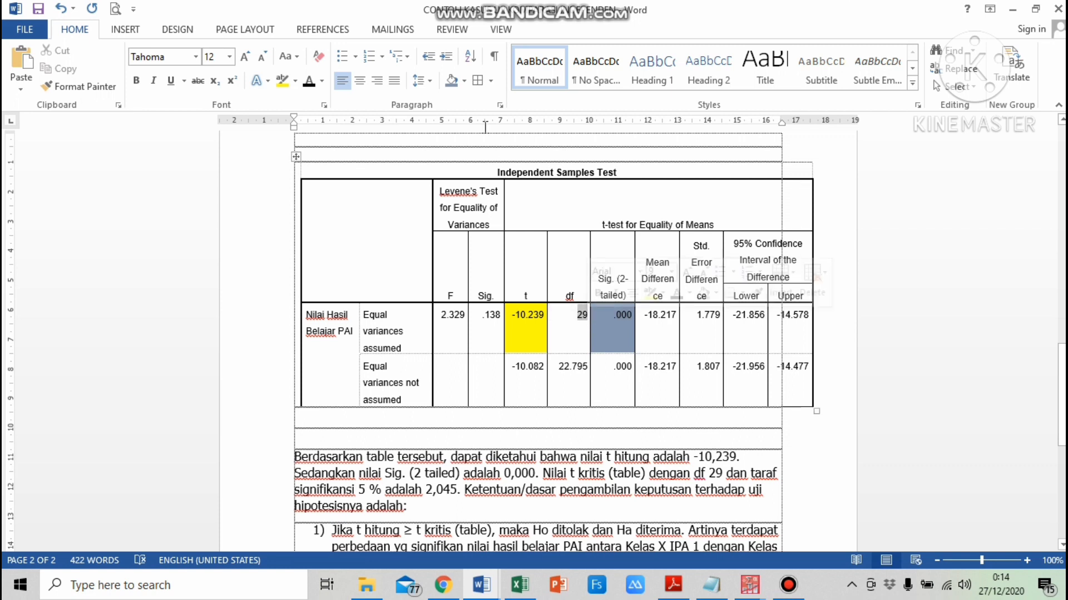
click(464, 81)
click(495, 203)
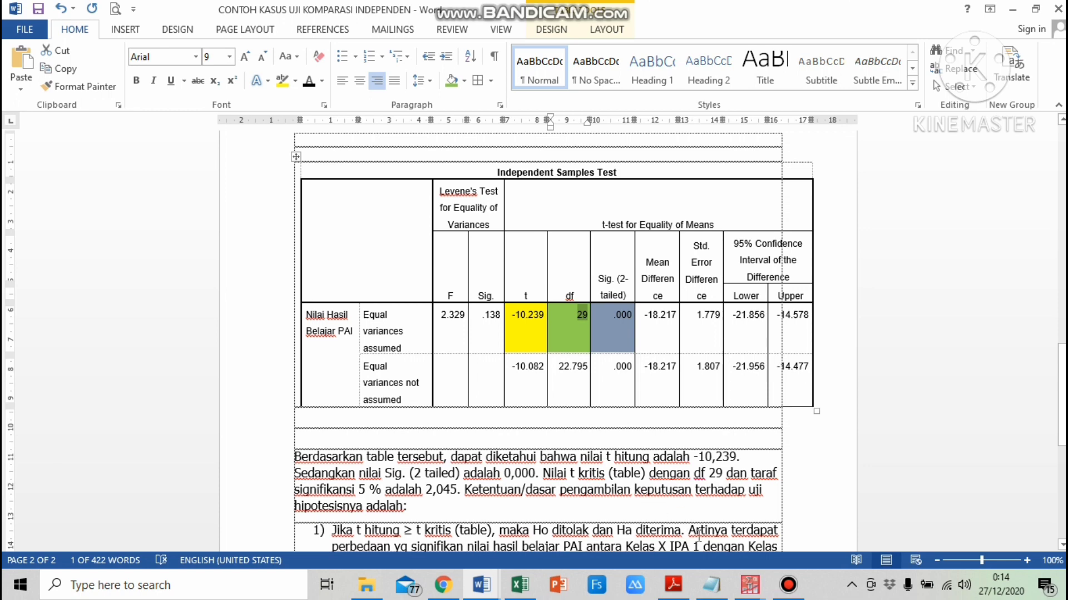
Open the t-table PDF and highlight the df 29 row, the two-tailed 0.05 column and the value 2.045
click(676, 543)
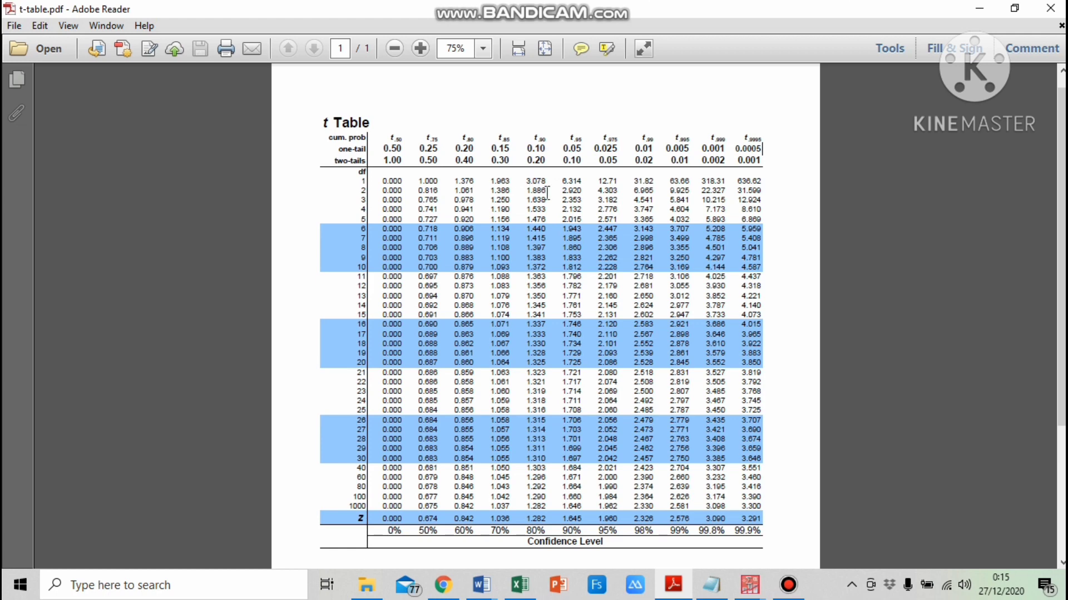
click(482, 585)
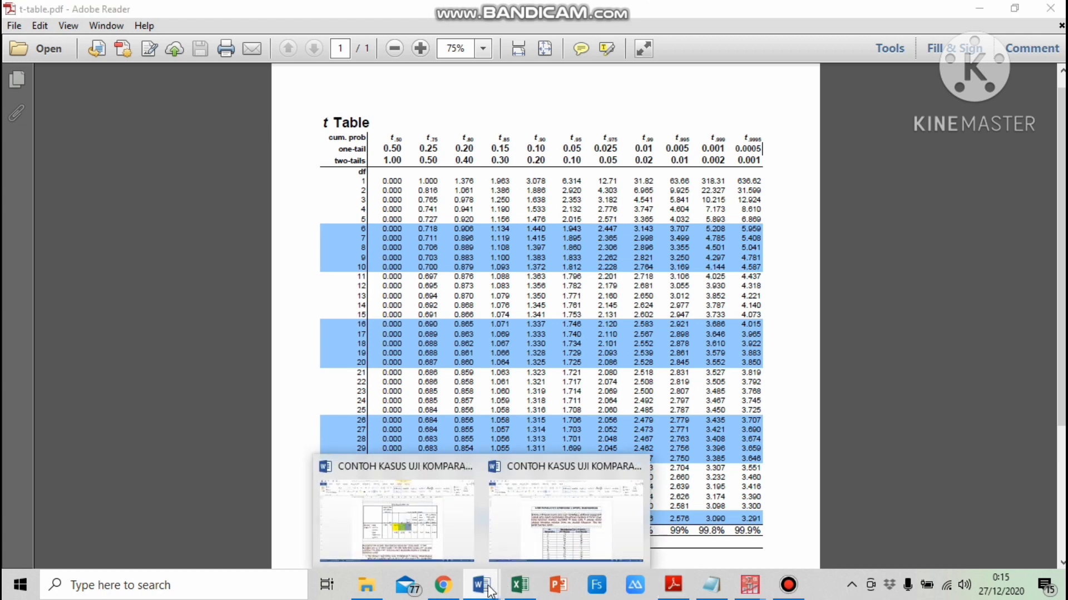
click(411, 542)
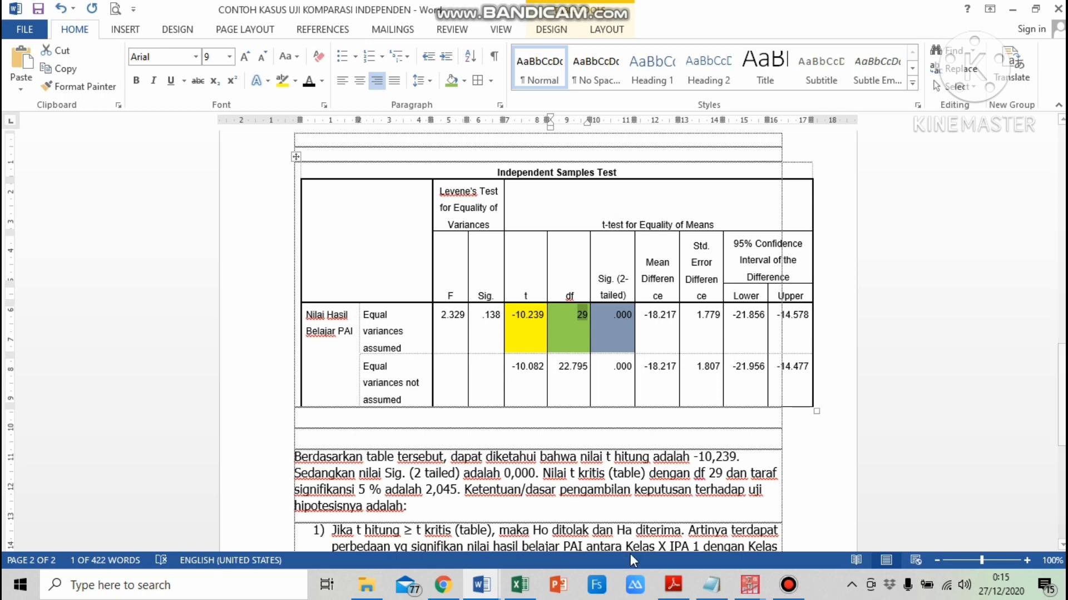
click(677, 588)
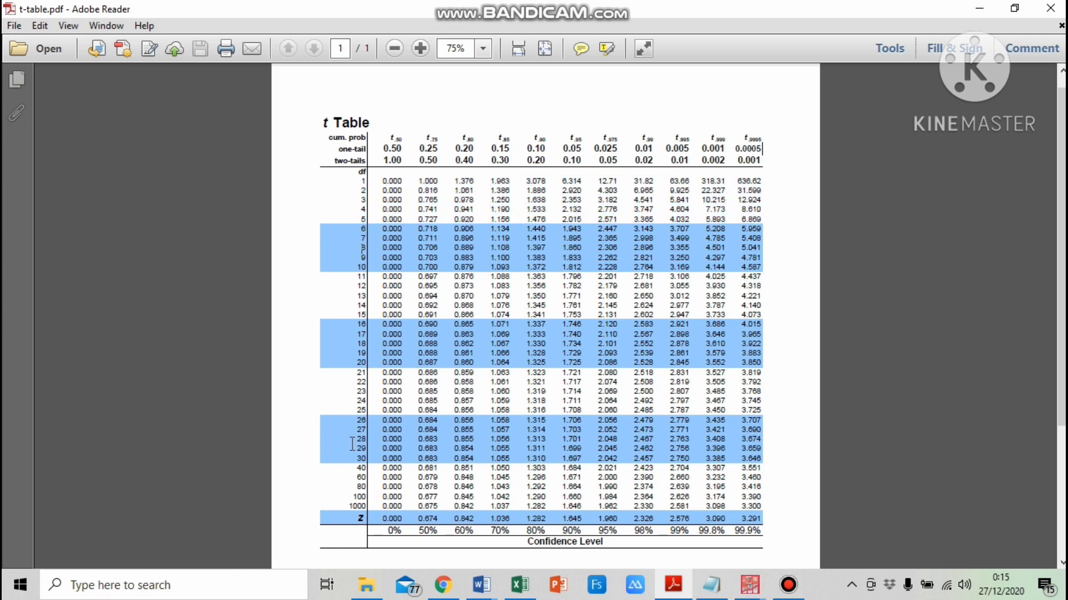
triple_click(362, 448)
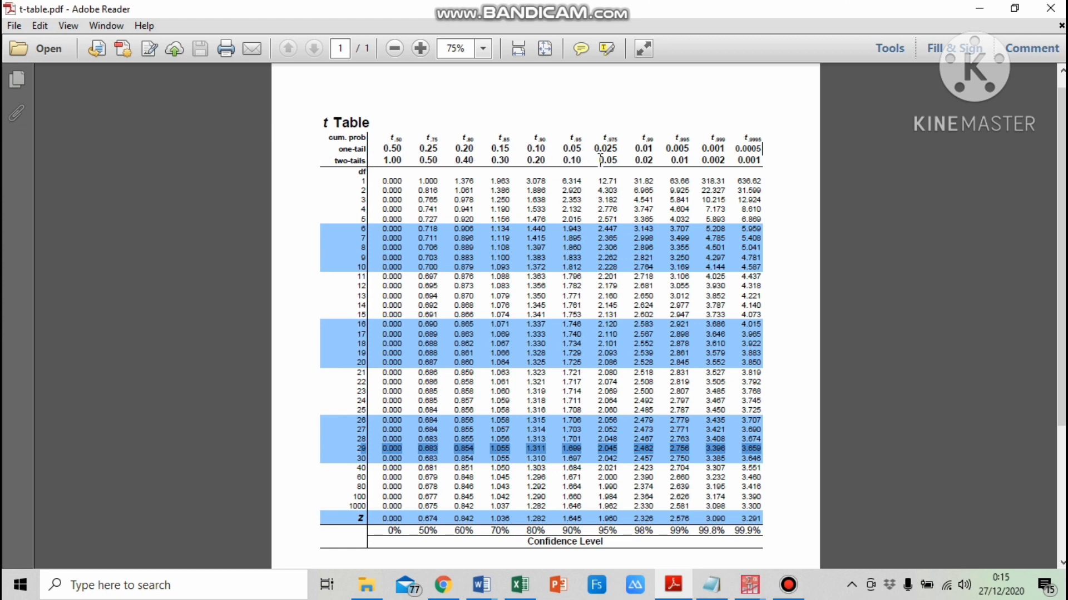
drag(596, 157, 620, 161)
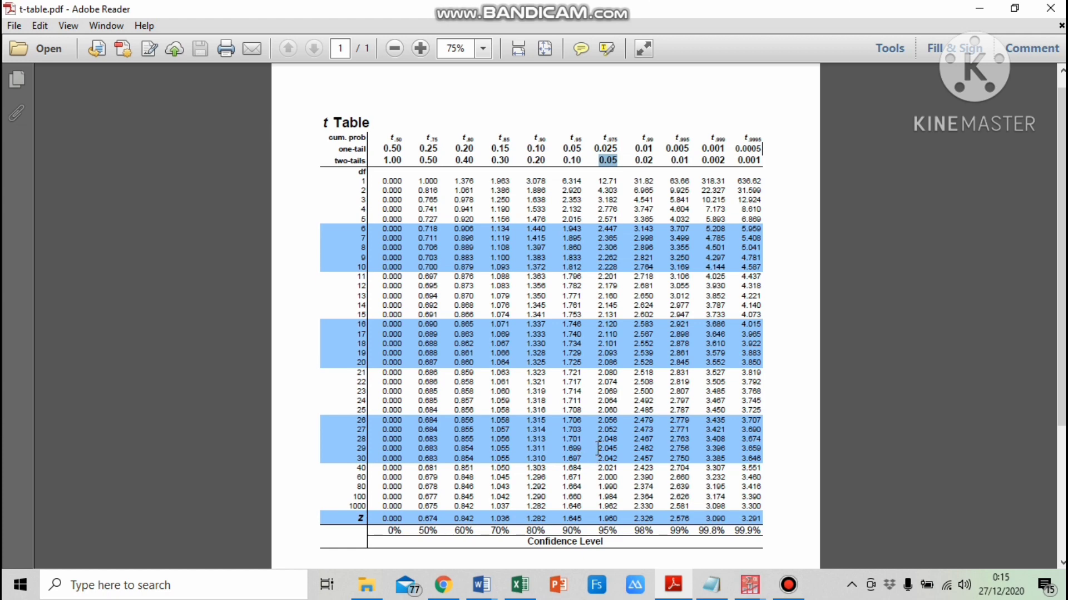
drag(598, 448, 619, 449)
Return to the Word document and read through the hypothesis rules and conclusion paragraph
mouse_move(485, 591)
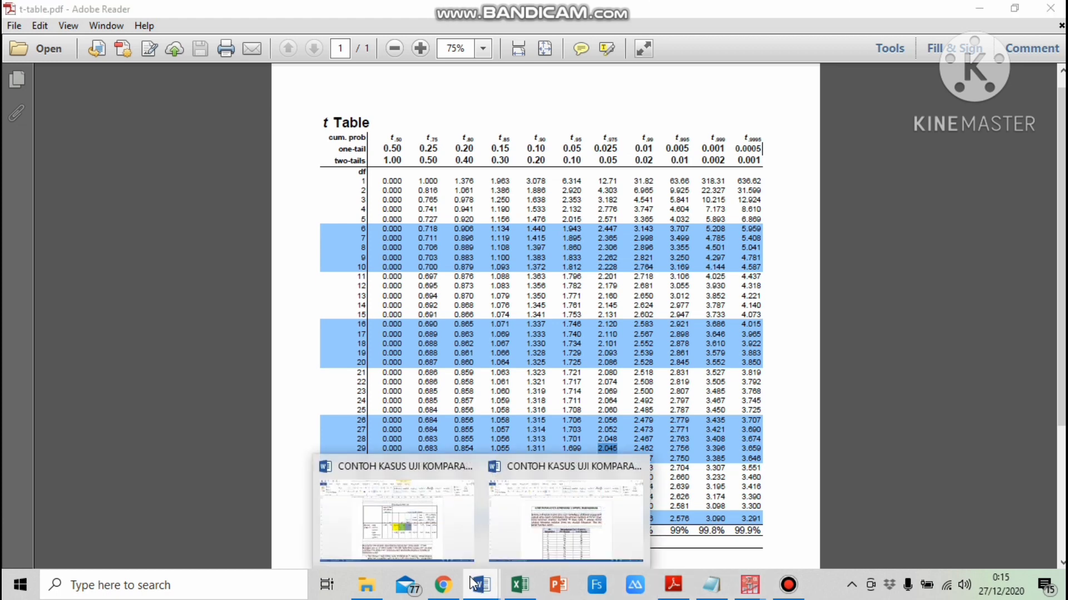
click(443, 522)
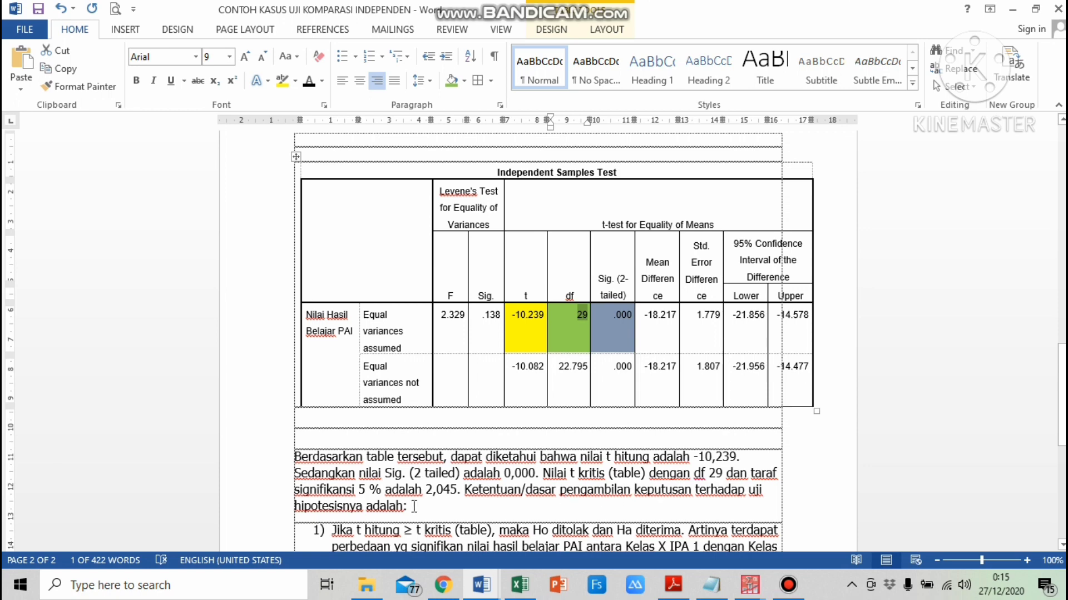
scroll(414, 506, down, 9)
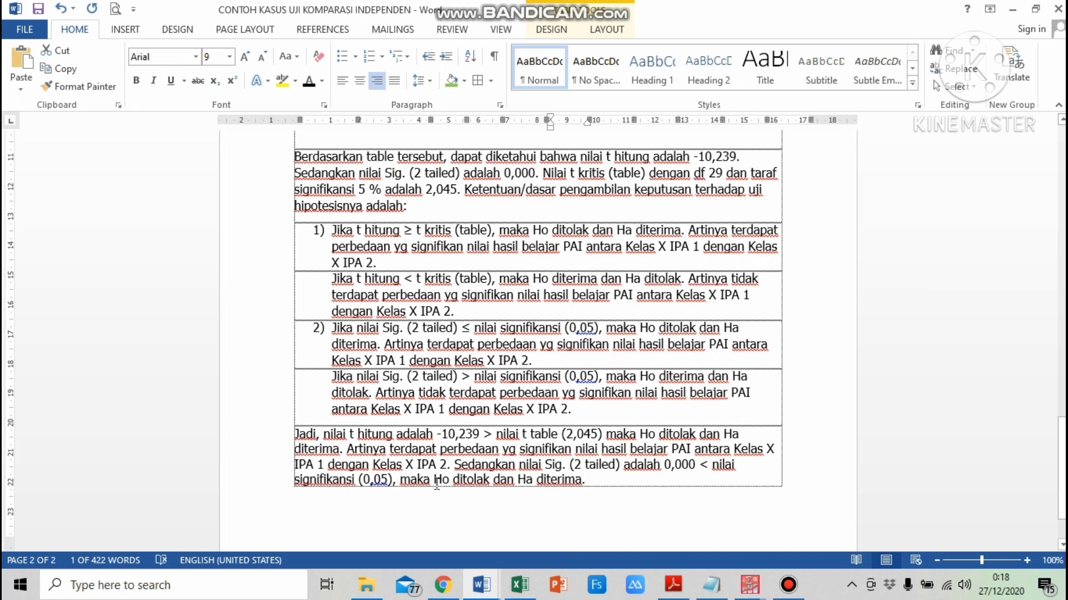
click(451, 466)
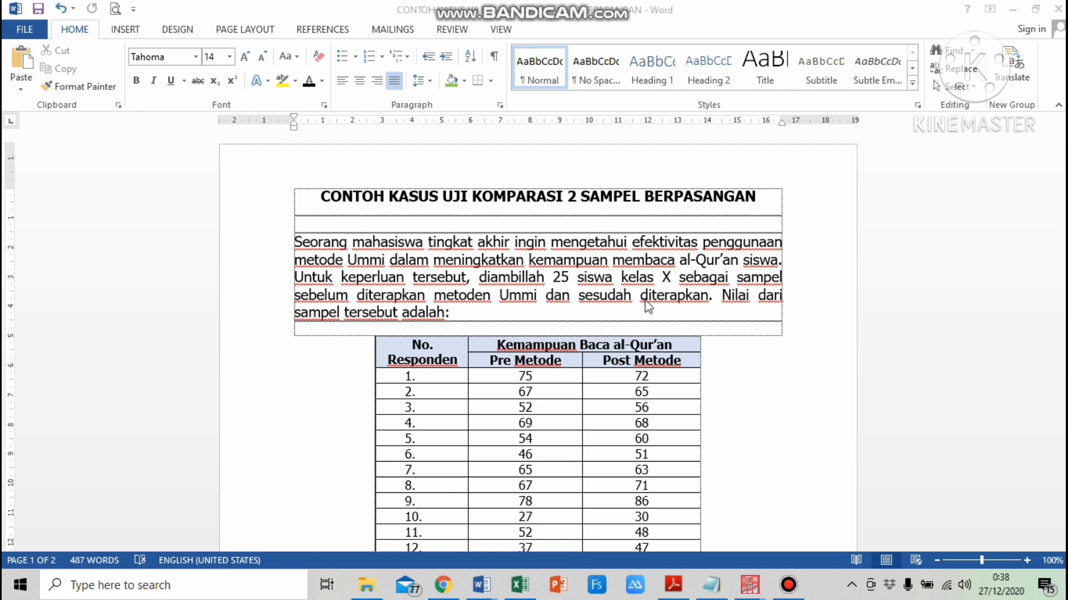
Scroll through the paired-samples case study's Pre Metode and Post Metode score table and question
scroll(648, 307, down, 3)
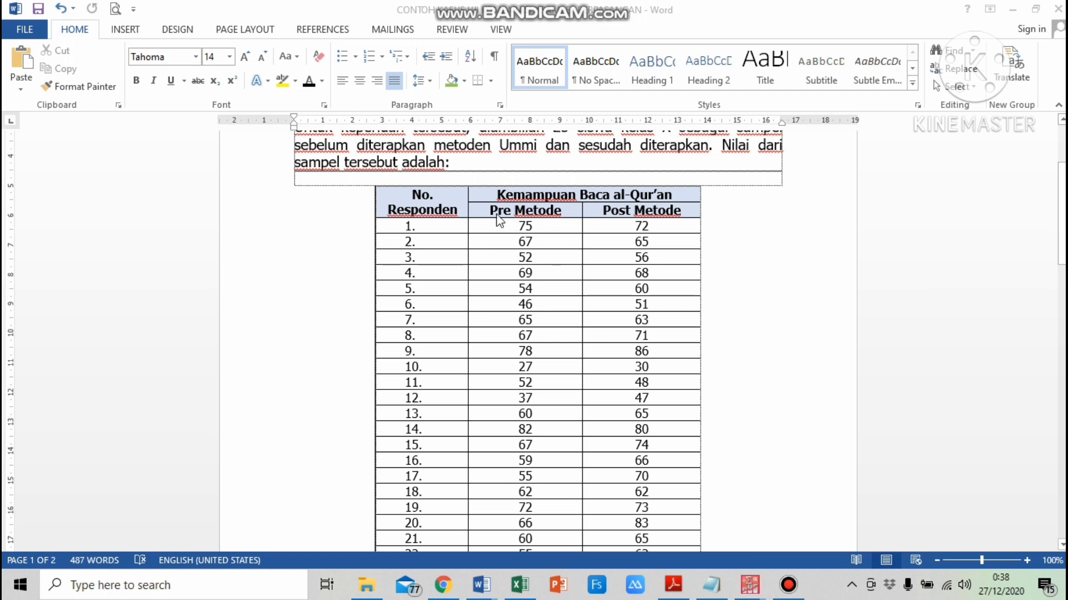
scroll(465, 239, down, 2)
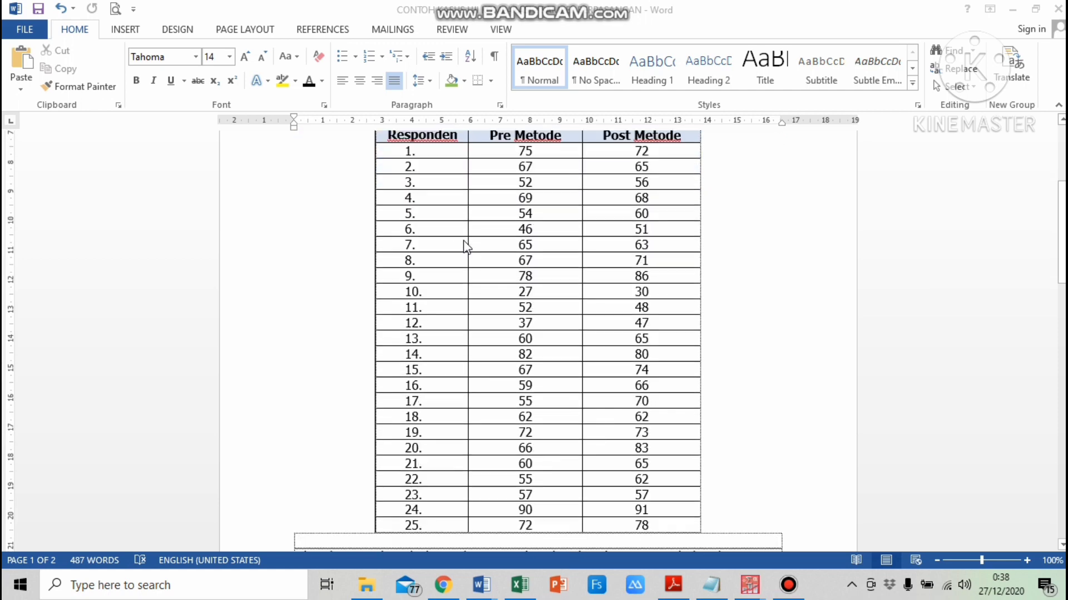
scroll(467, 448, up, 2)
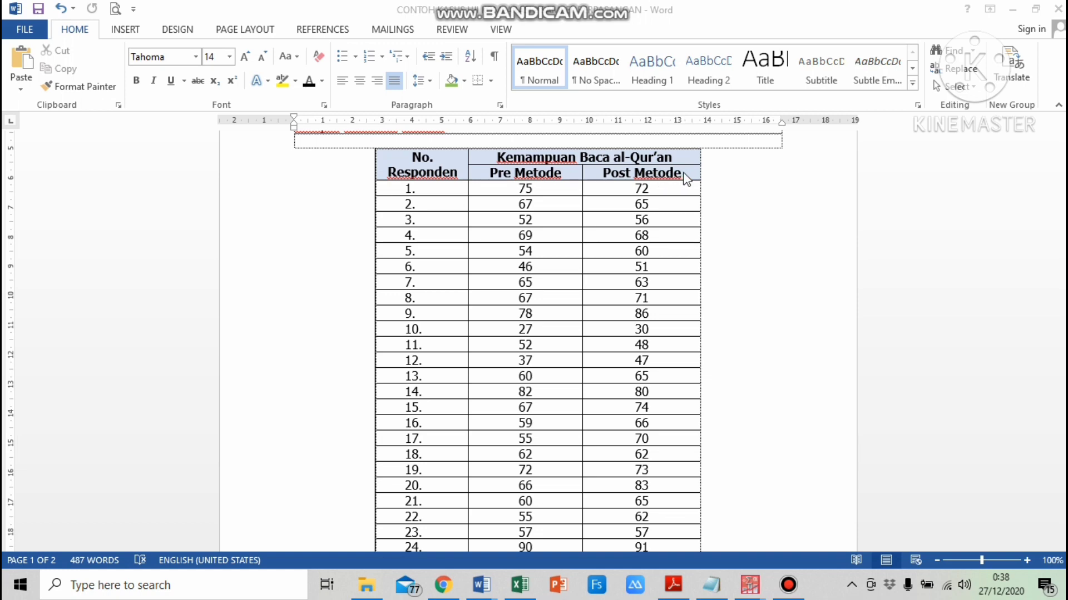
scroll(669, 246, down, 5)
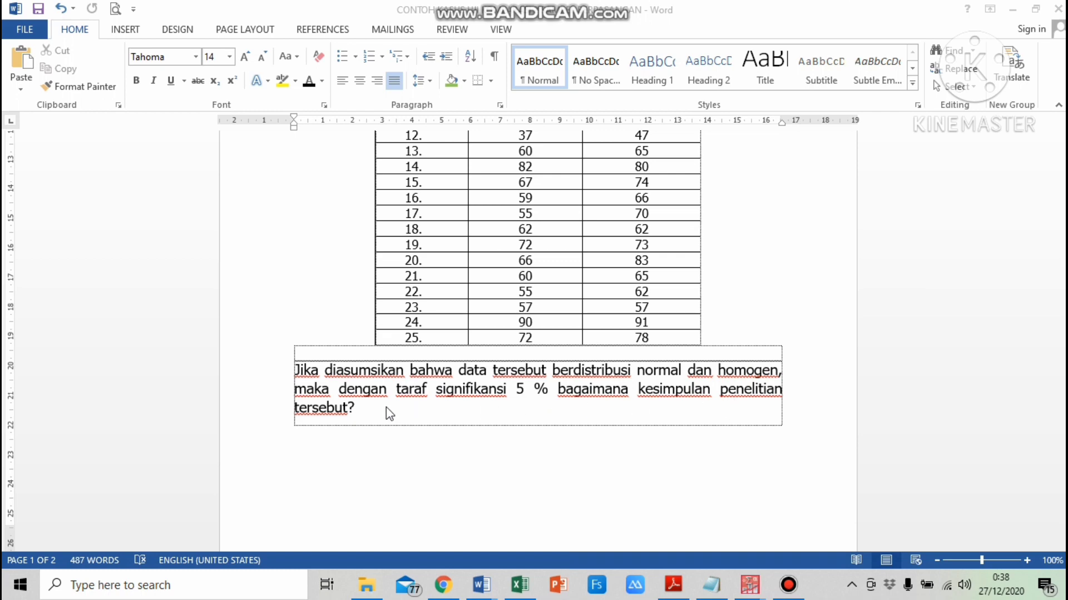
Open the Excel worksheet Sheet2 that holds the Pre Metode and Post Metode reading scores
scroll(511, 335, up, 2)
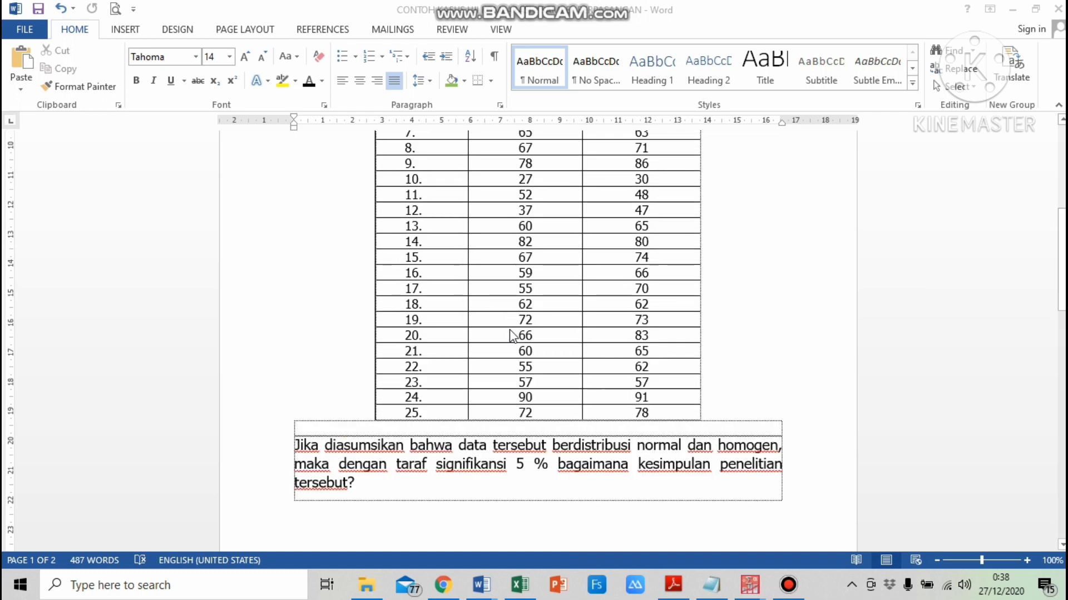
scroll(511, 336, up, 5)
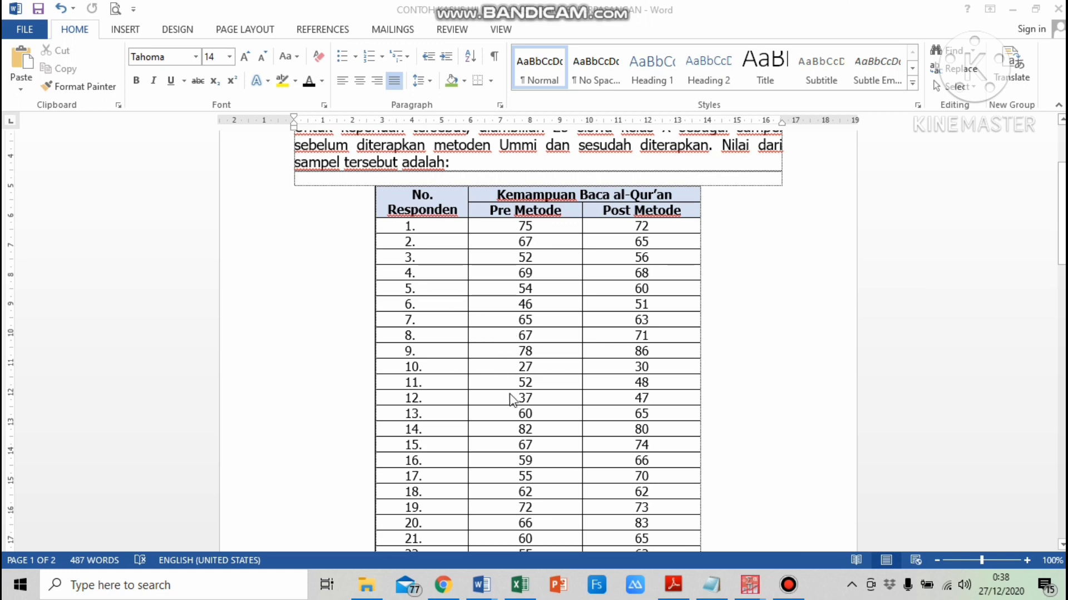
click(528, 593)
click(164, 541)
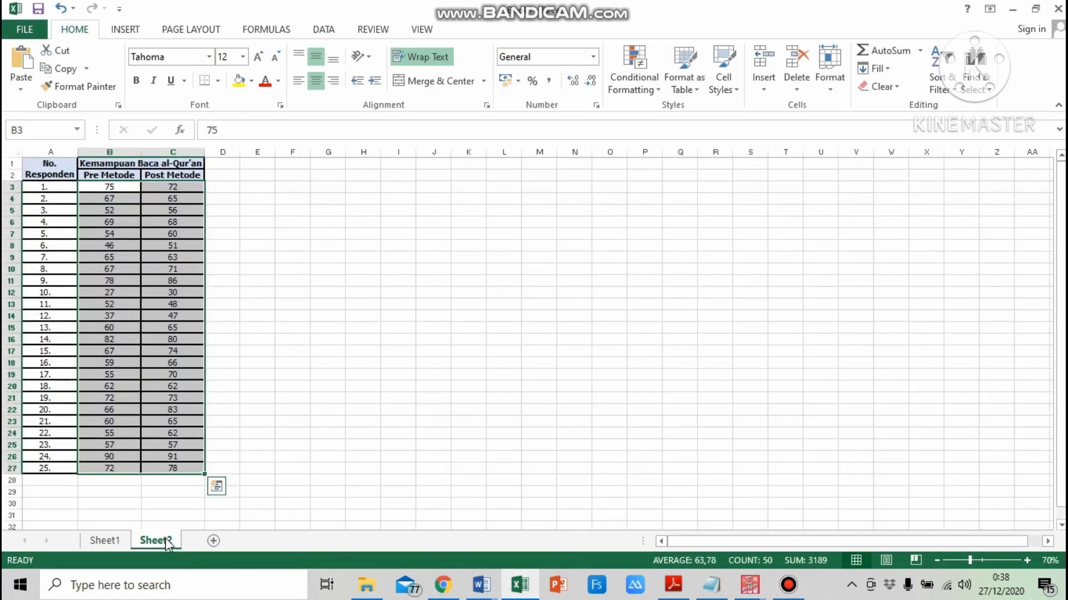
drag(99, 188, 99, 188)
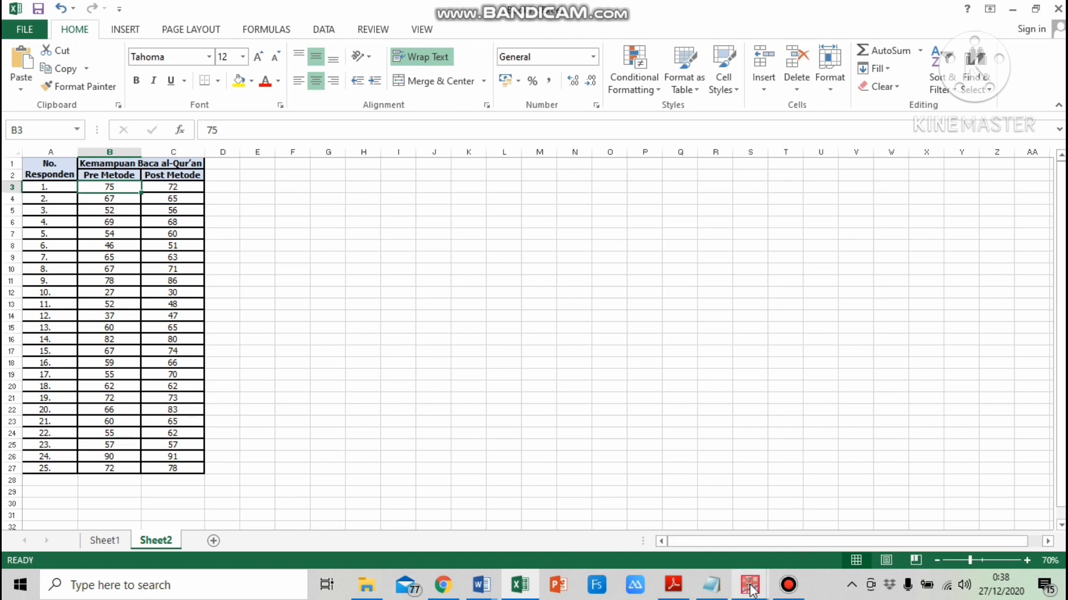
Switch to the PASW Statistics data editor and create a new empty dataset
mouse_move(751, 591)
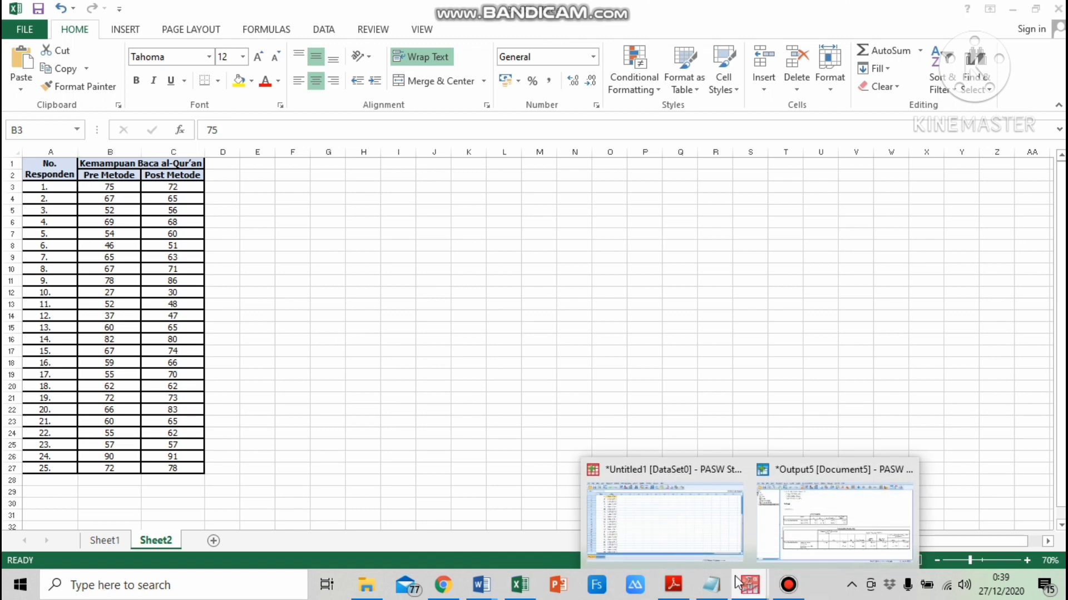
click(657, 505)
click(395, 380)
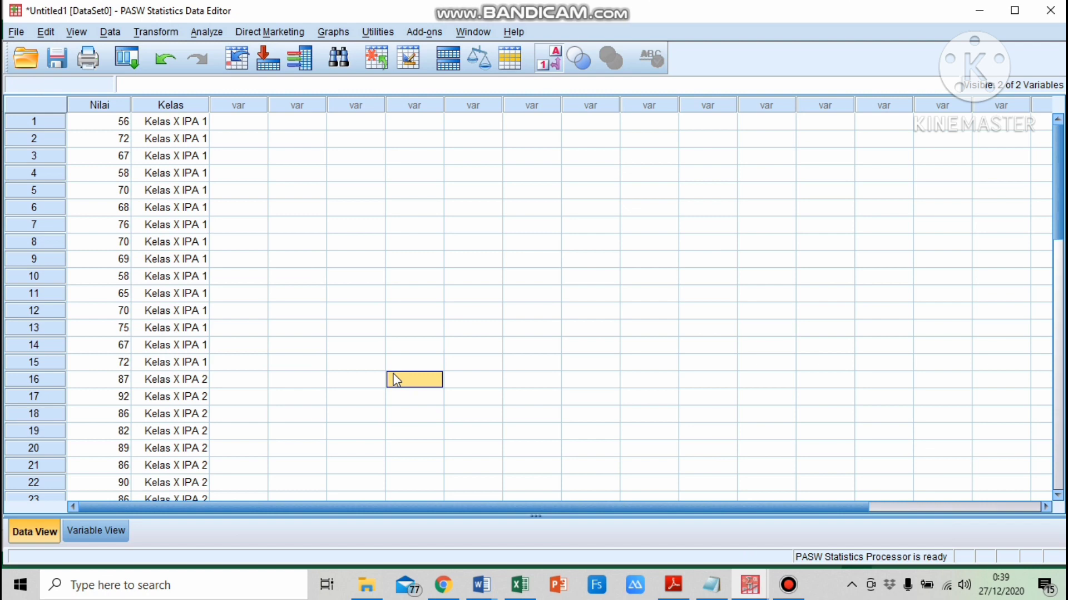
key(ctrl+n)
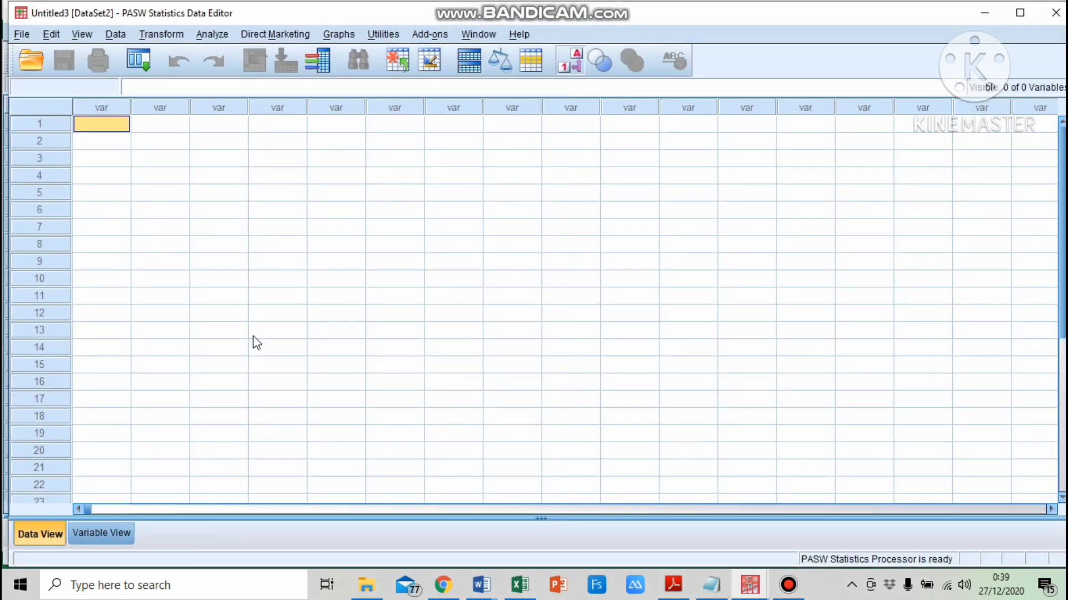
Define two variables named Pre and Post in the variable view
click(109, 535)
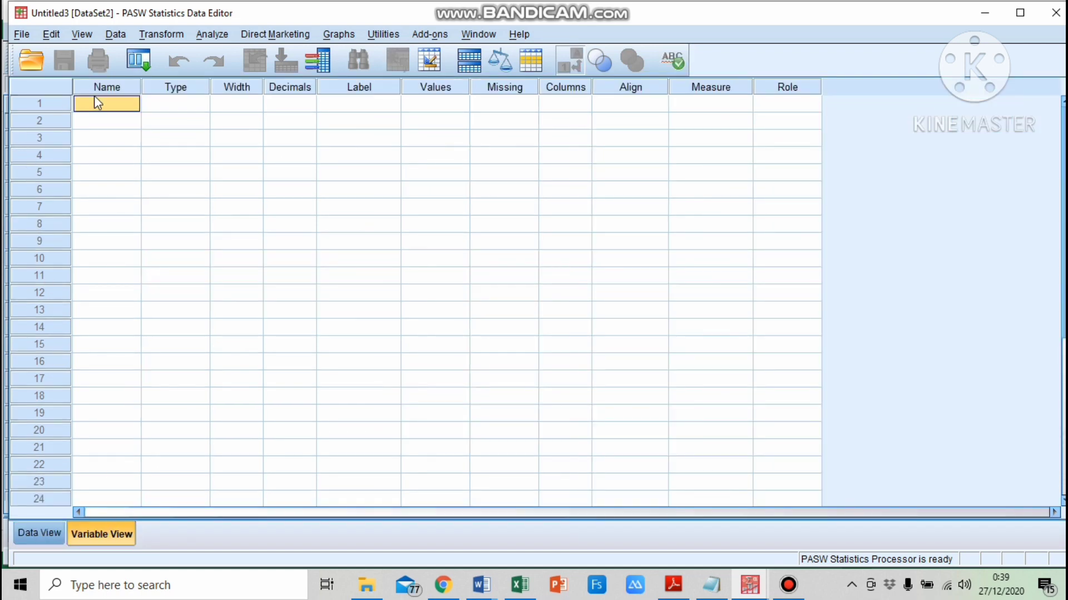
text(Pre)
key(Return)
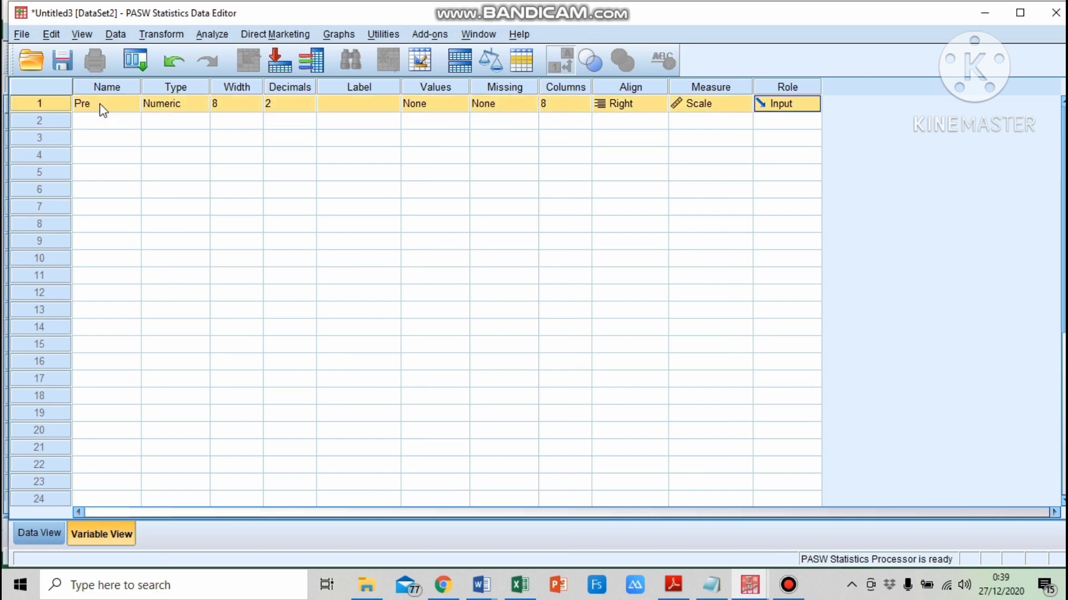
click(97, 119)
text(P)
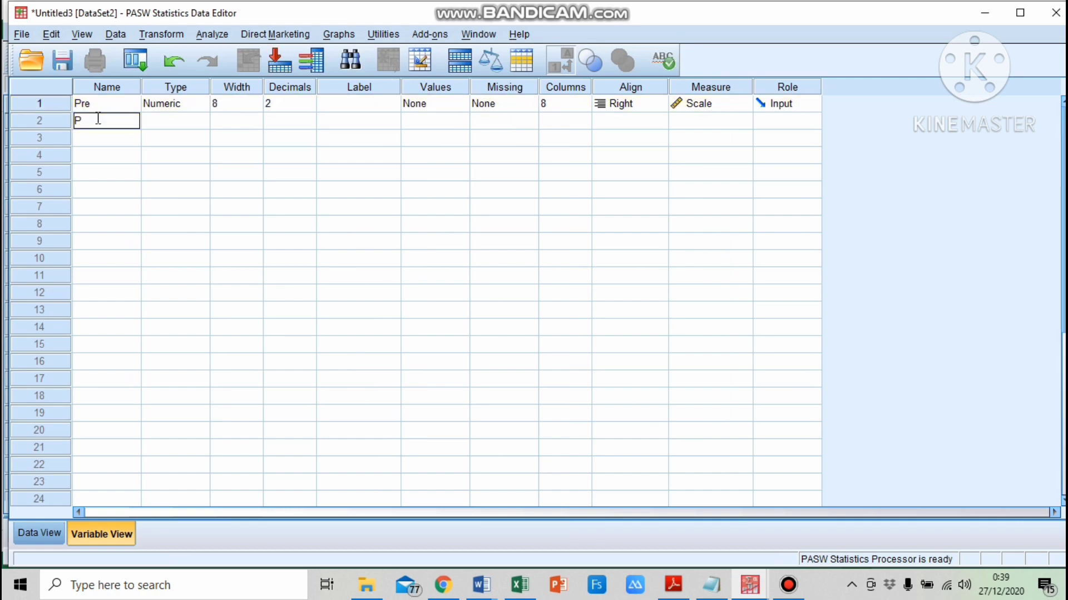
text(ost)
key(Return)
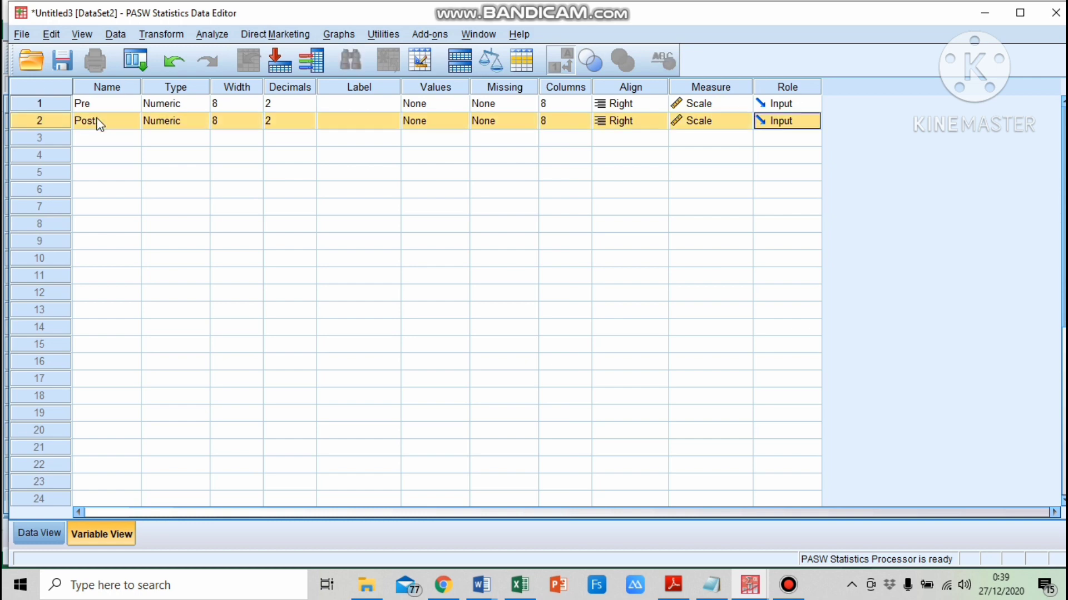
Set the decimals of both Pre and Post to 0
click(312, 107)
click(313, 109)
click(313, 127)
click(312, 127)
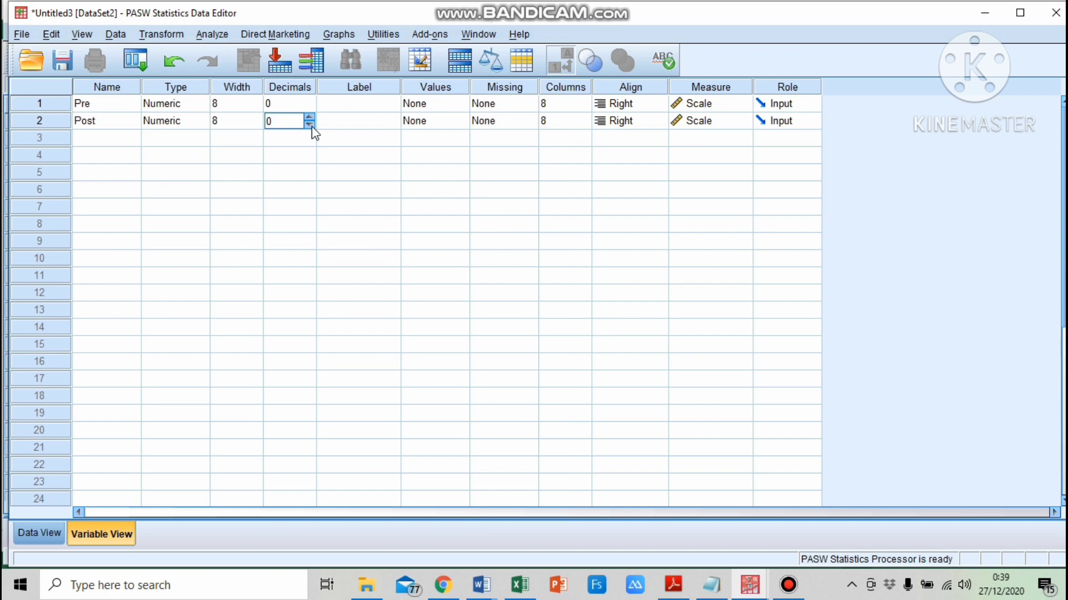
Label the variables Pre Metode Ummi and Post Metode Ummi
click(361, 107)
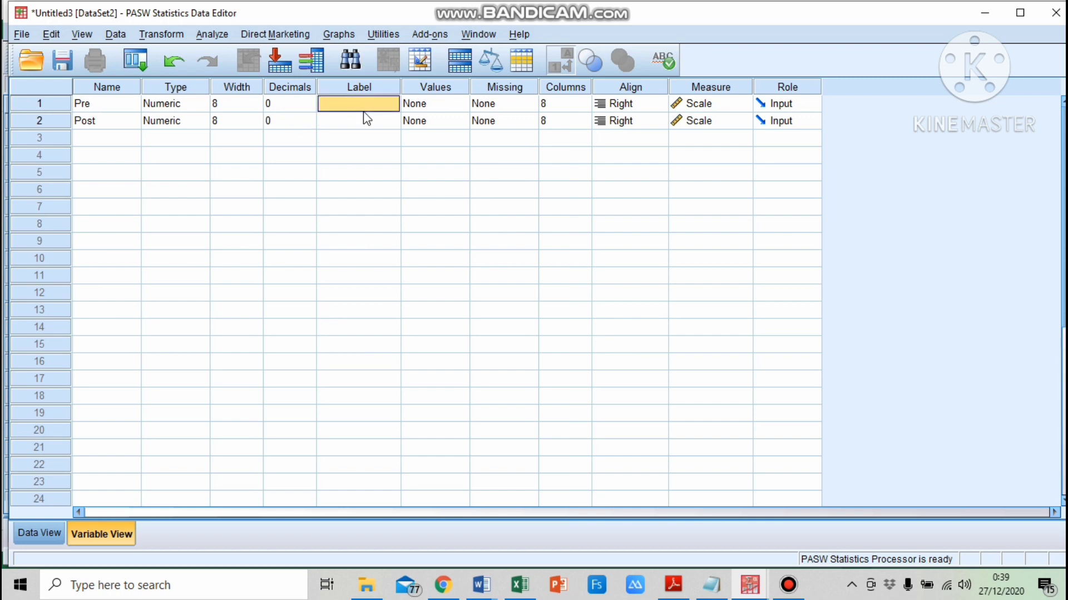
text(Pre Metode Um...)
click(366, 119)
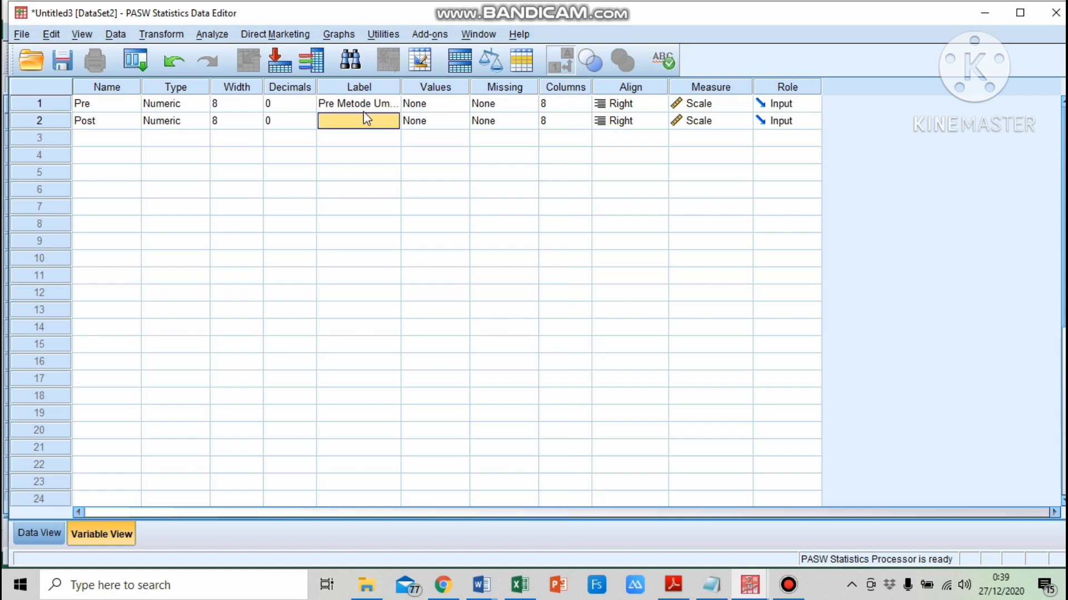
text(Post Me)
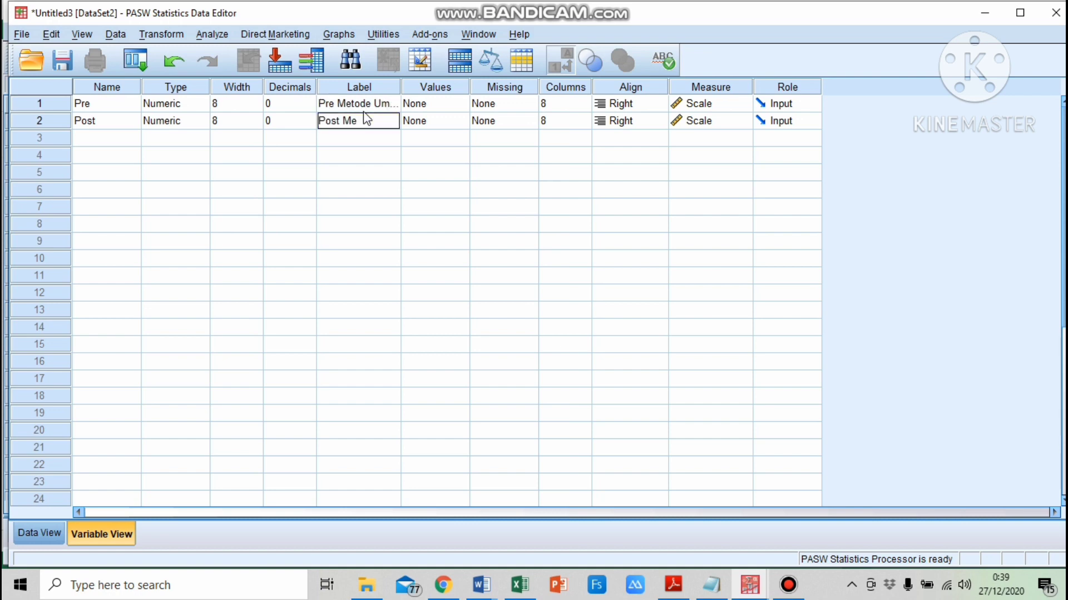
text(tode Ummi)
key(Return)
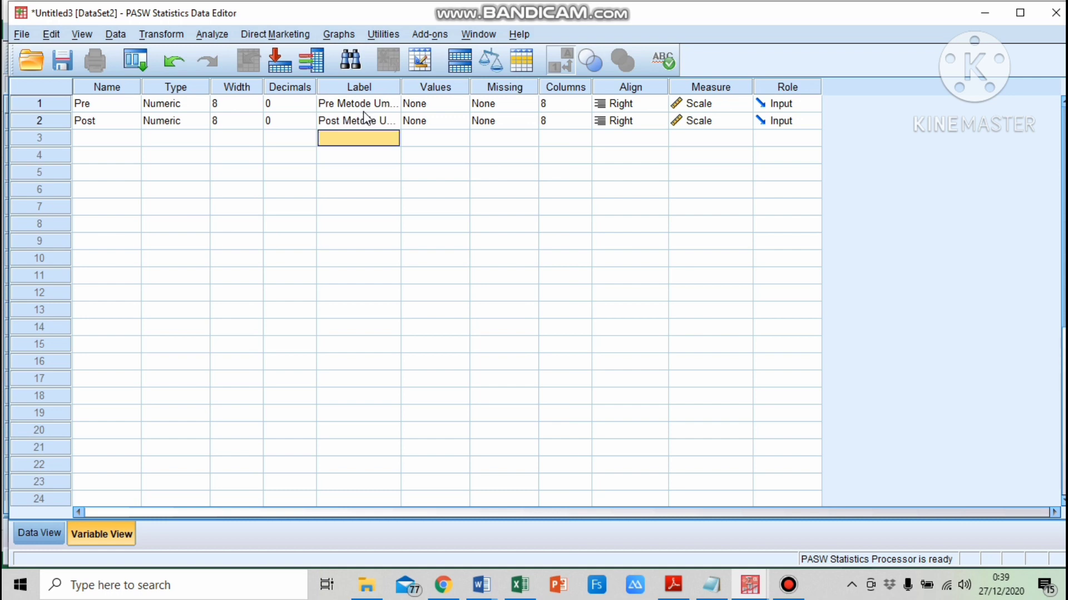
Copy the Pre Metode and Post Metode score values for all 25 respondents from the Excel worksheet
click(39, 534)
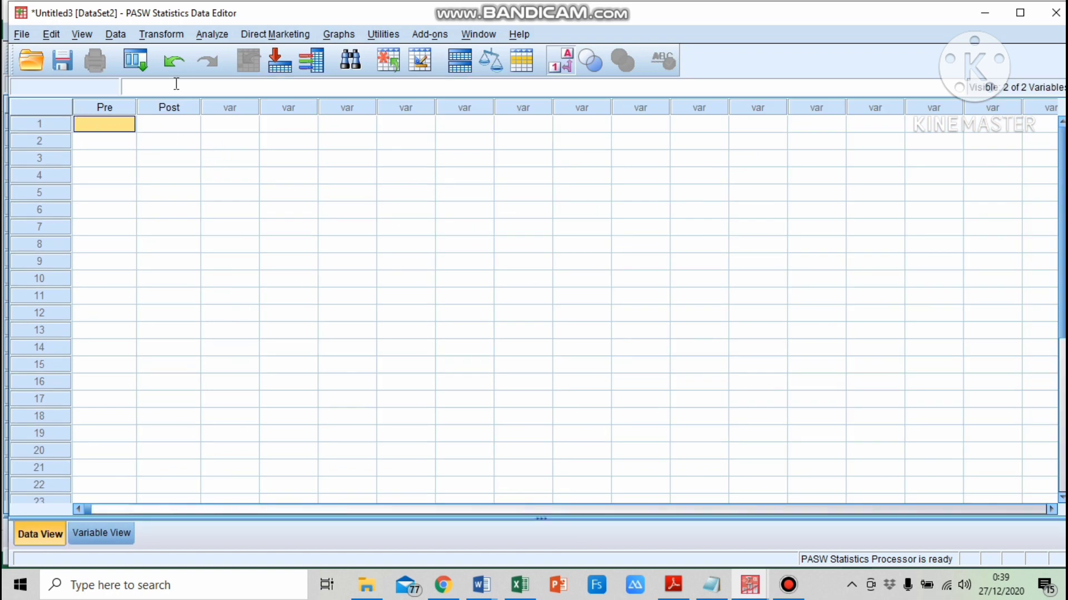
click(519, 585)
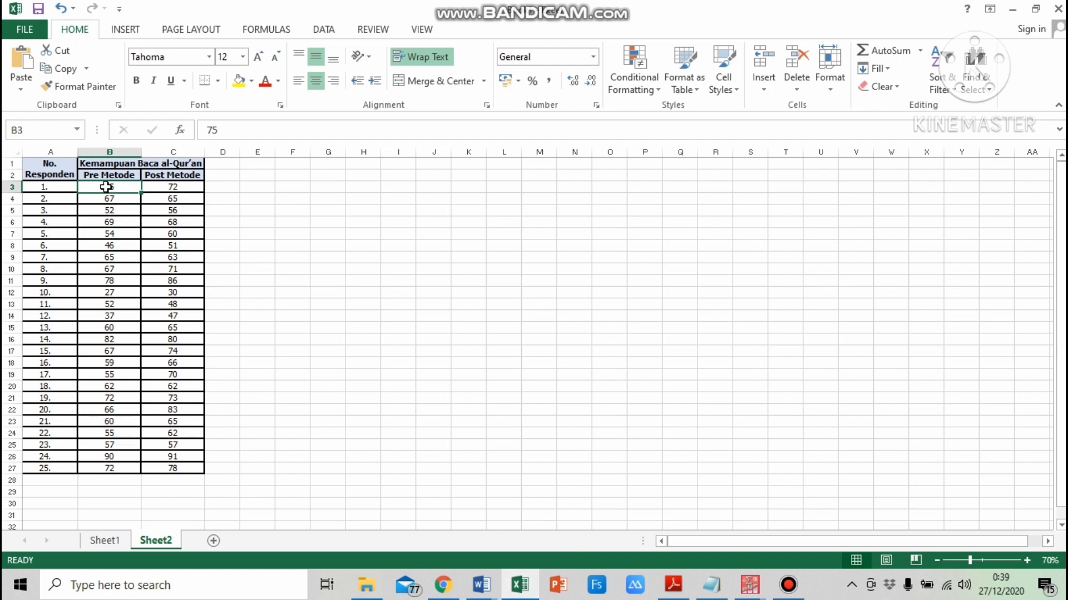
drag(106, 187, 184, 468)
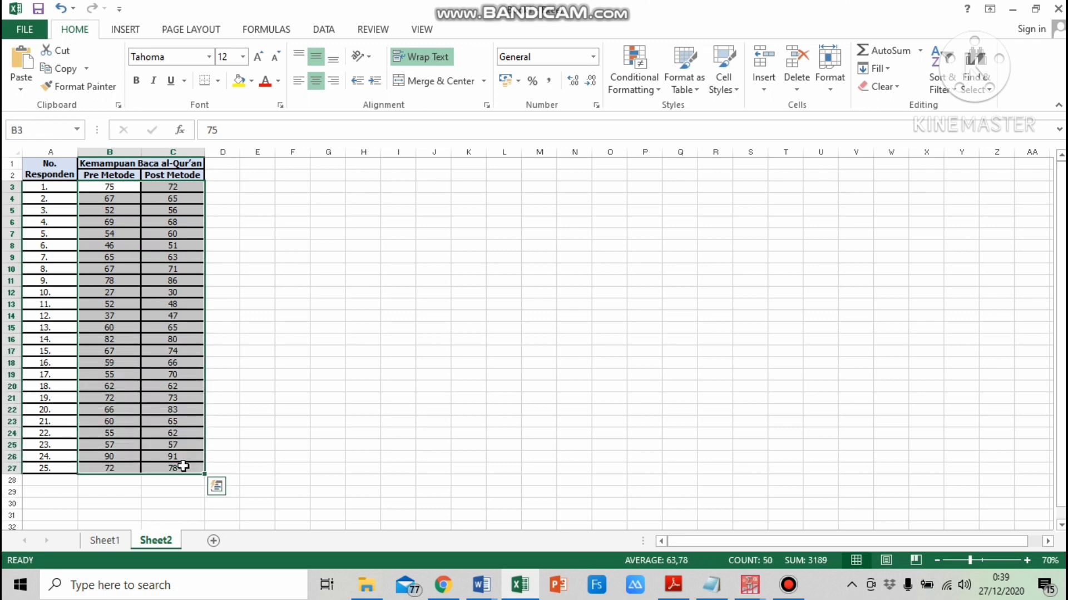
key(ctrl+c)
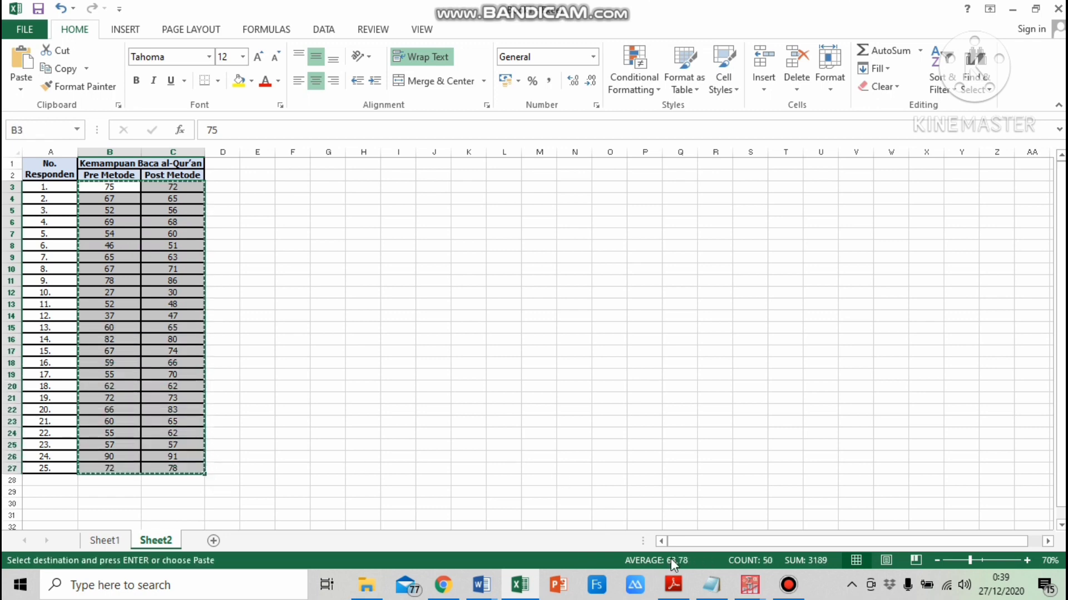
Paste the copied scores into the Pre and Post columns of the new PASW dataset
mouse_move(761, 589)
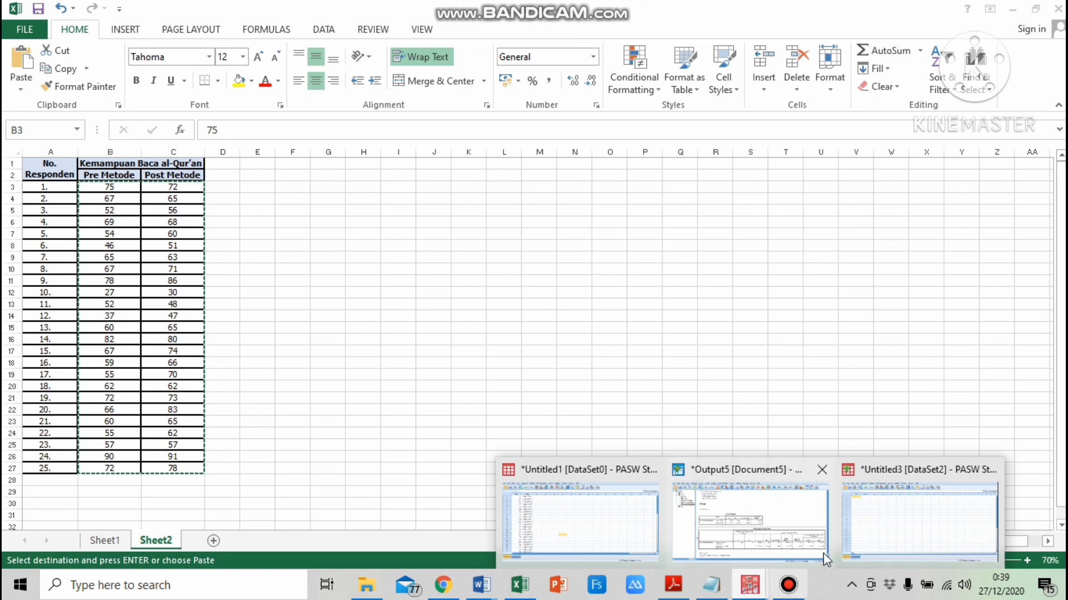
click(906, 528)
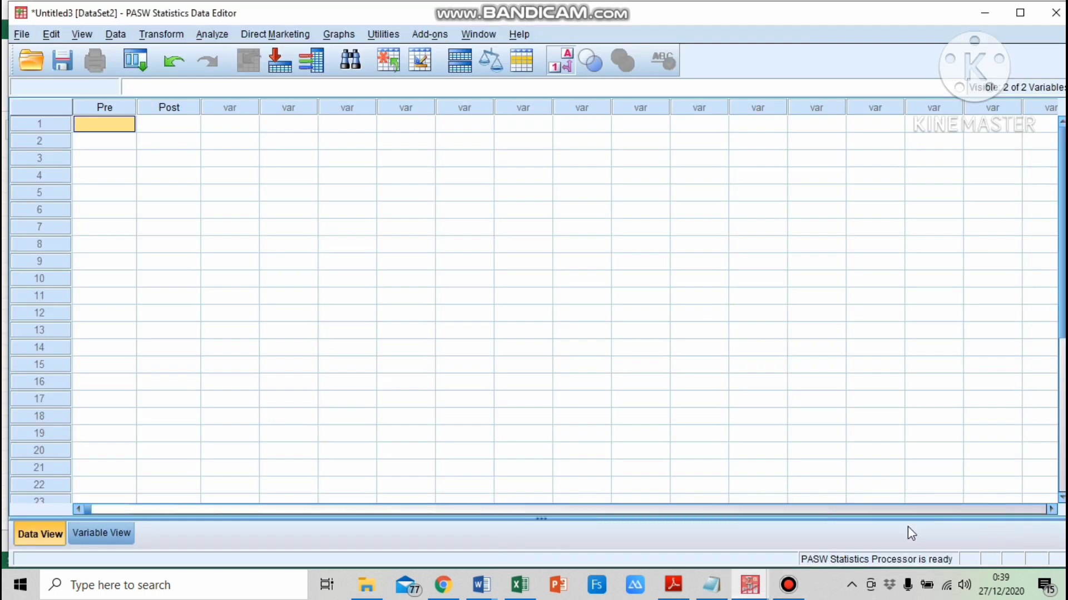
right_click(86, 133)
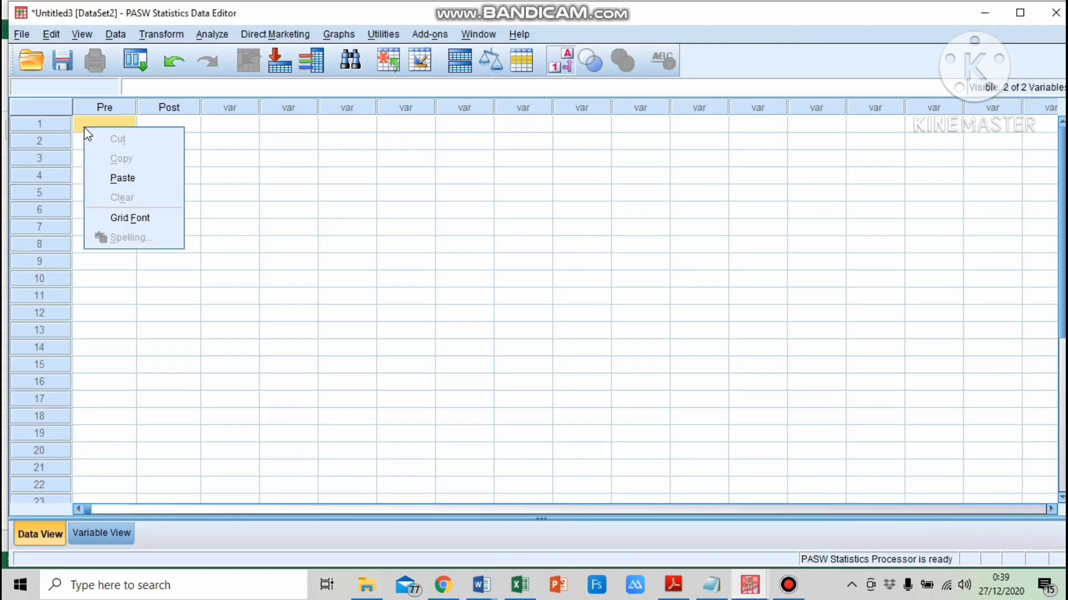
click(122, 177)
scroll(187, 166, down, 4)
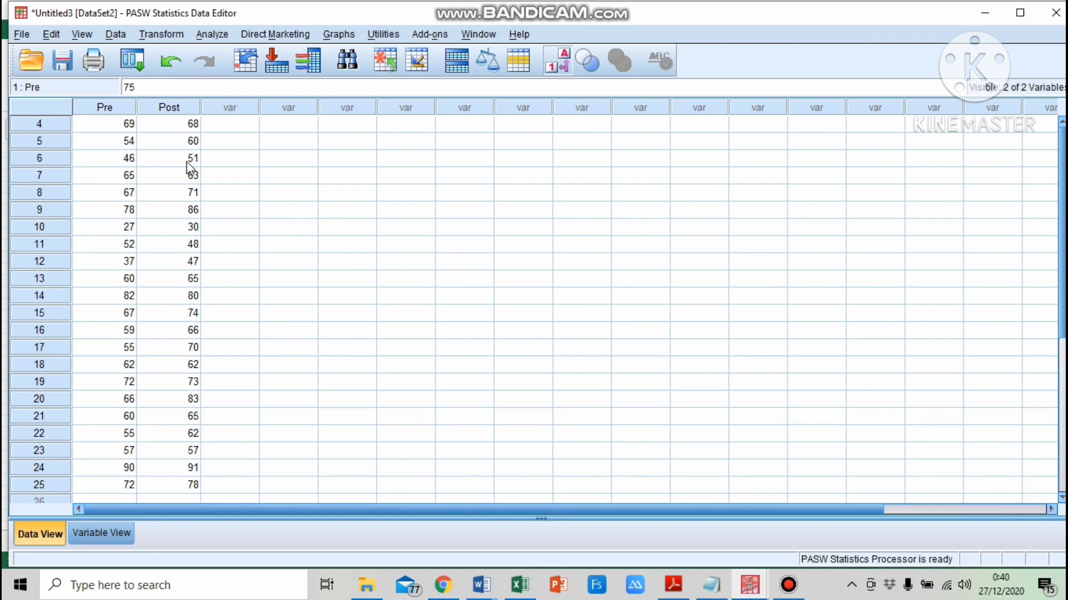
scroll(194, 181, up, 4)
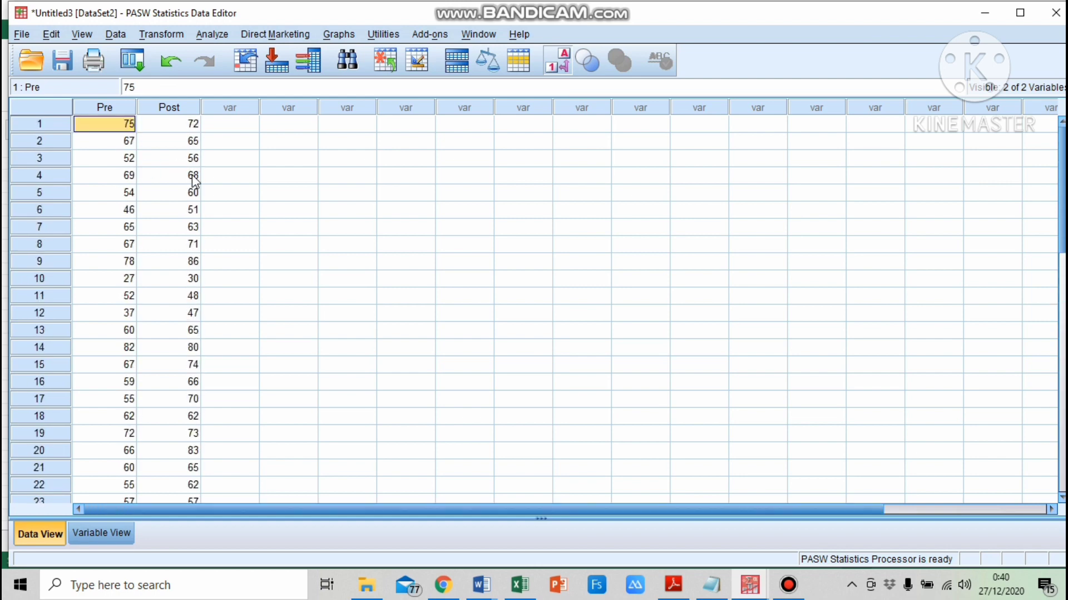
Run a Paired-Samples T Test pairing Pre Metode Ummi with Post Metode Ummi
click(219, 35)
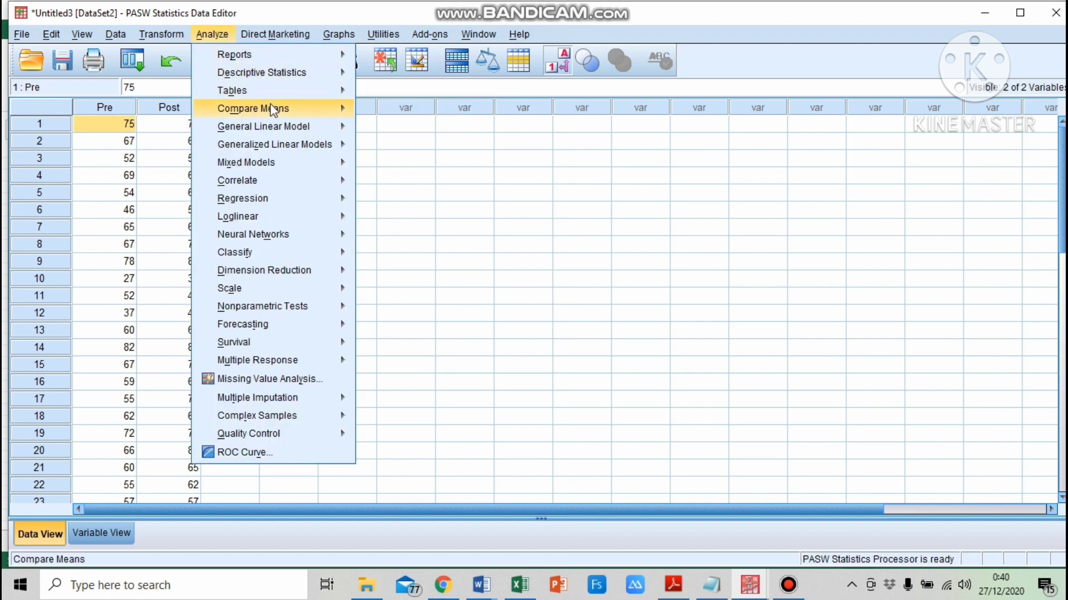
mouse_move(271, 107)
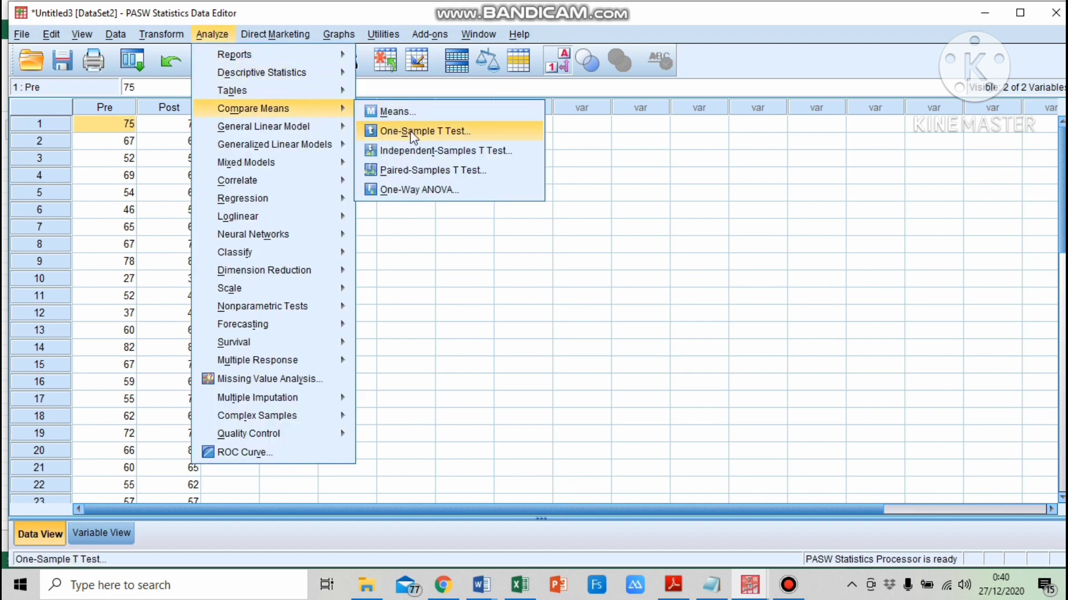
click(467, 176)
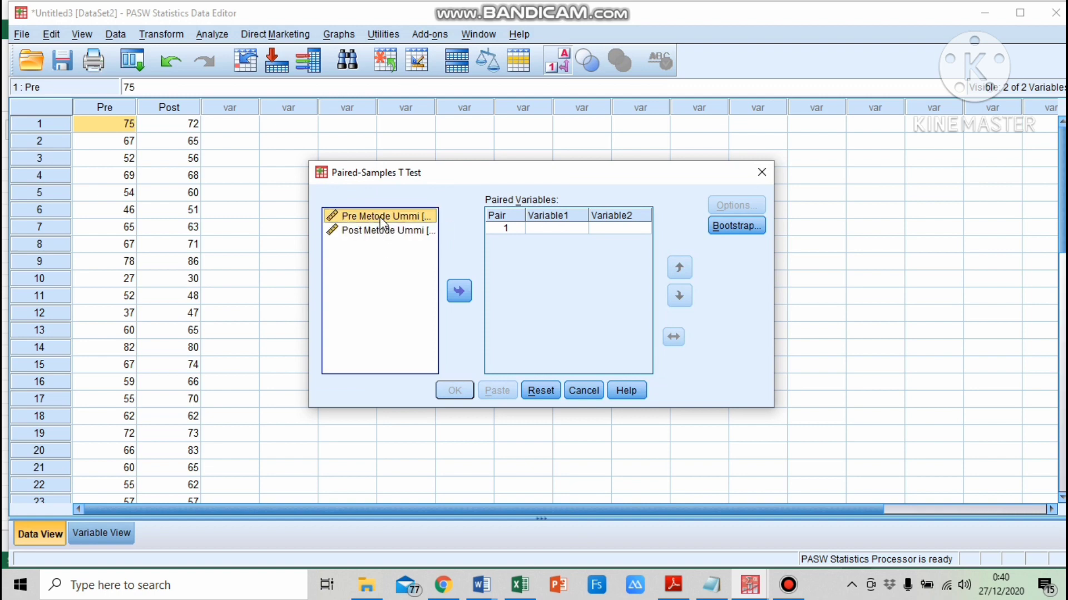
click(469, 297)
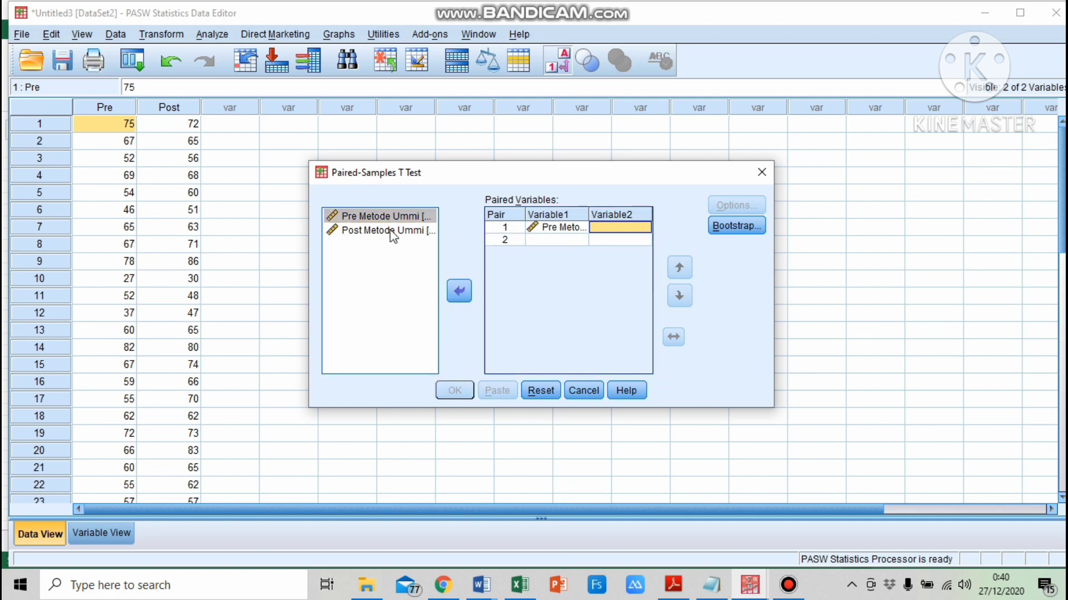
click(392, 231)
click(459, 292)
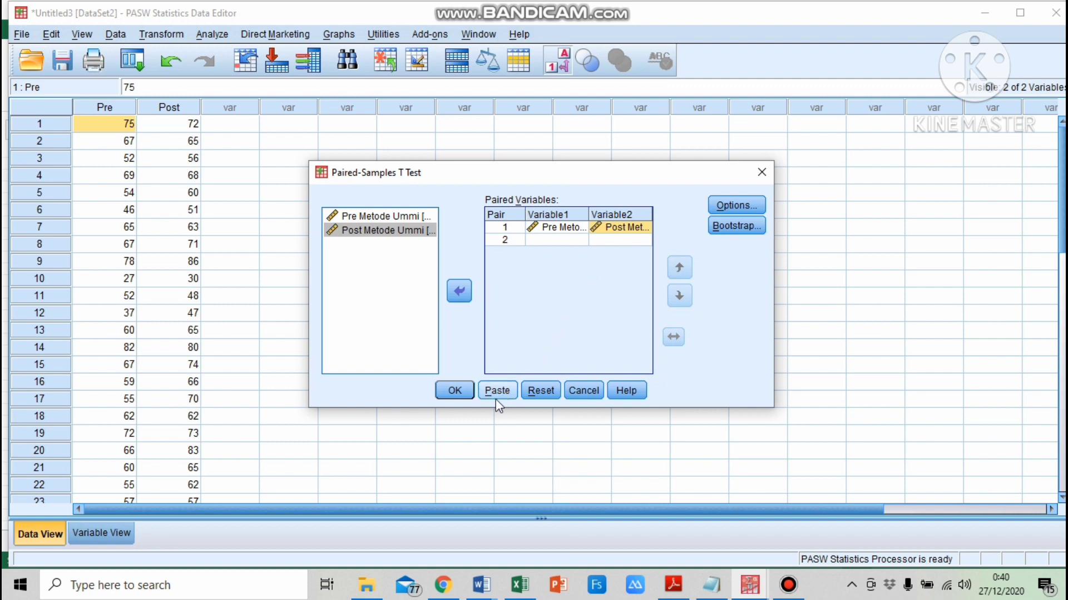
click(455, 391)
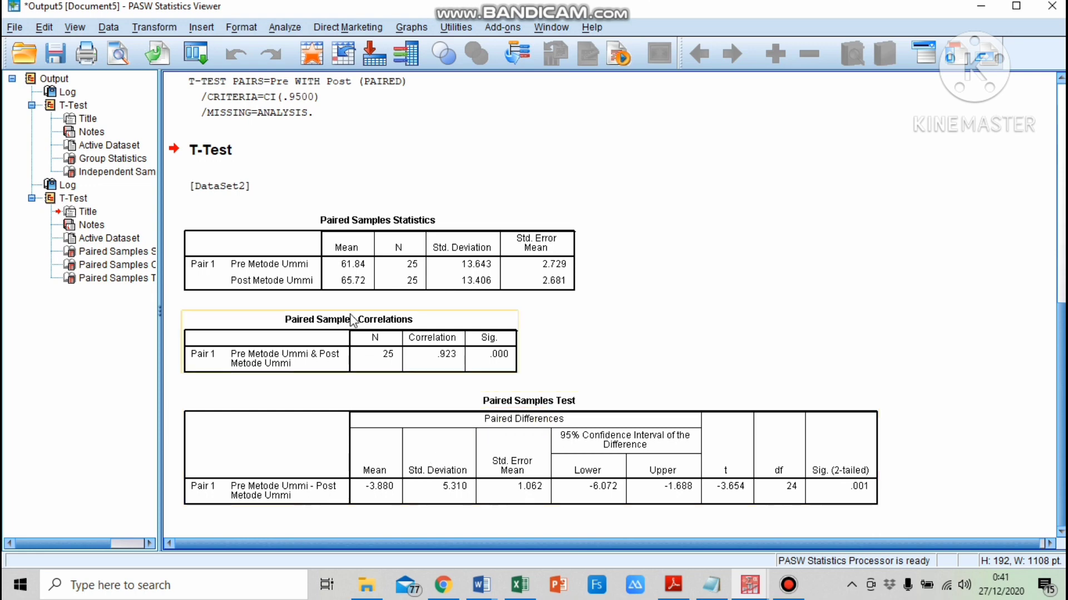
Copy the Paired Samples Statistics output table and return to the case study in the Word document
click(359, 256)
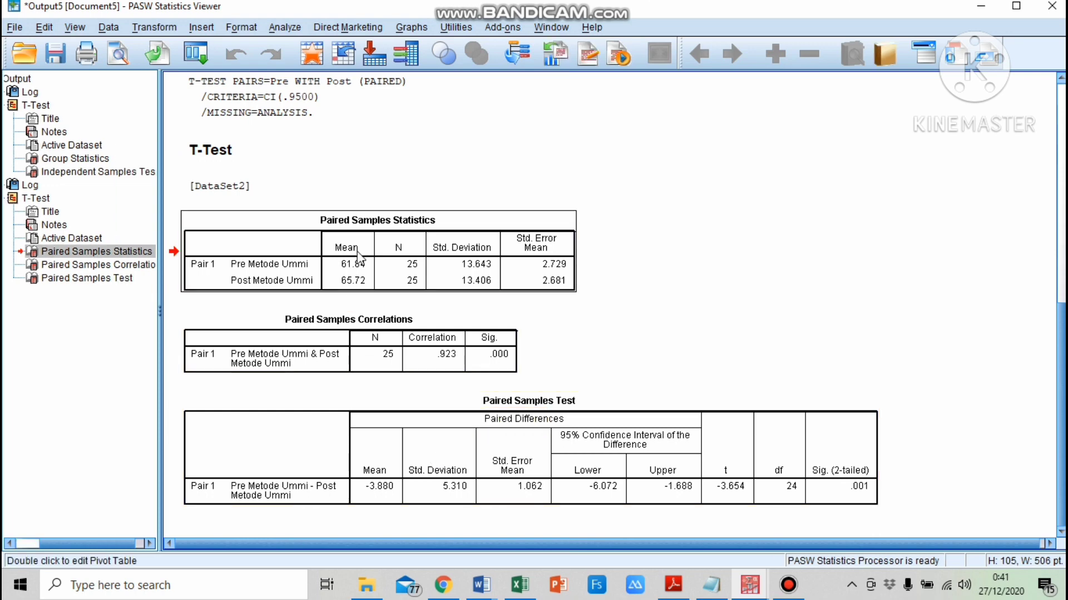
right_click(358, 255)
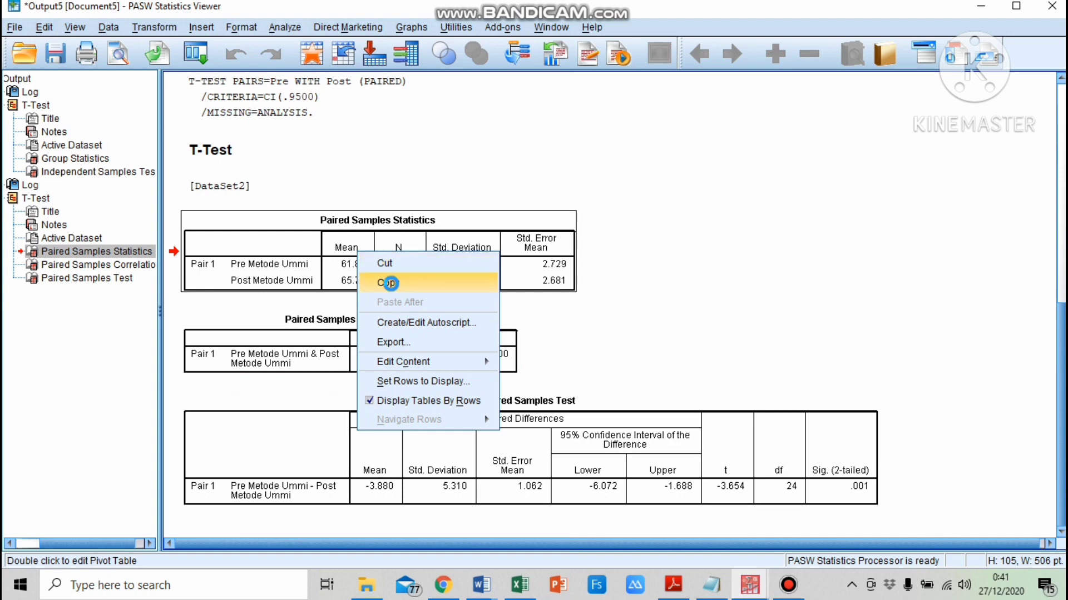
click(389, 283)
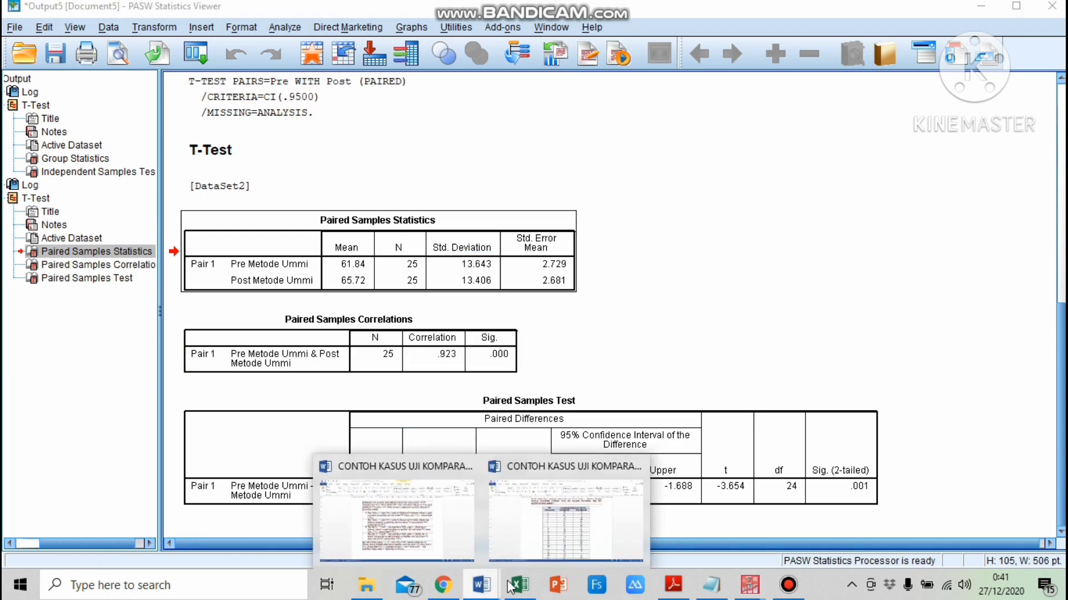
click(565, 535)
scroll(556, 522, down, 5)
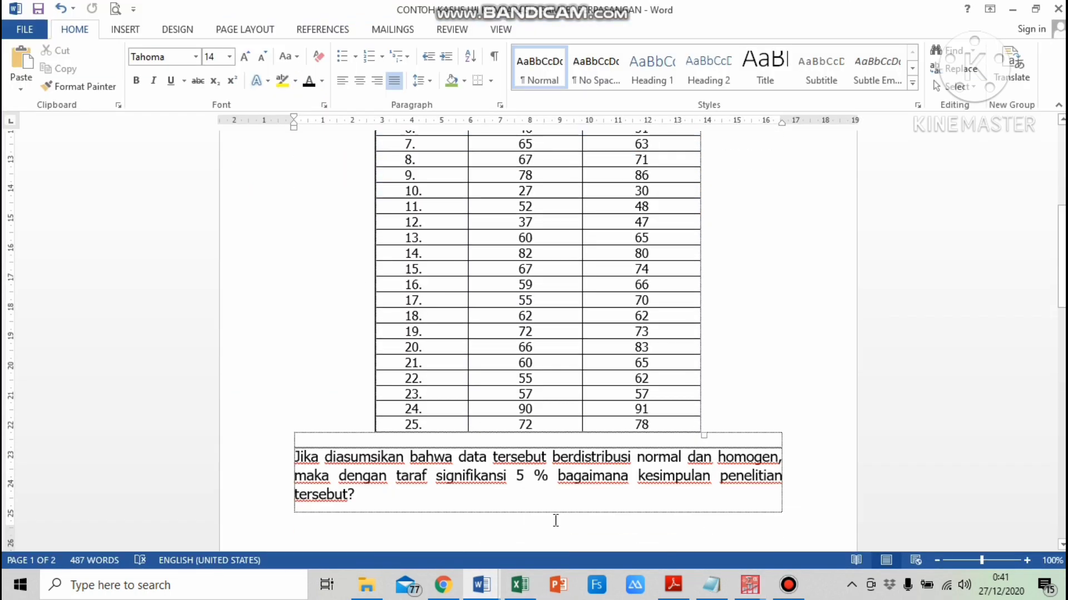
Copy the Paired Samples Test table from the PASW output viewer and return to the Word document
scroll(556, 521, down, 10)
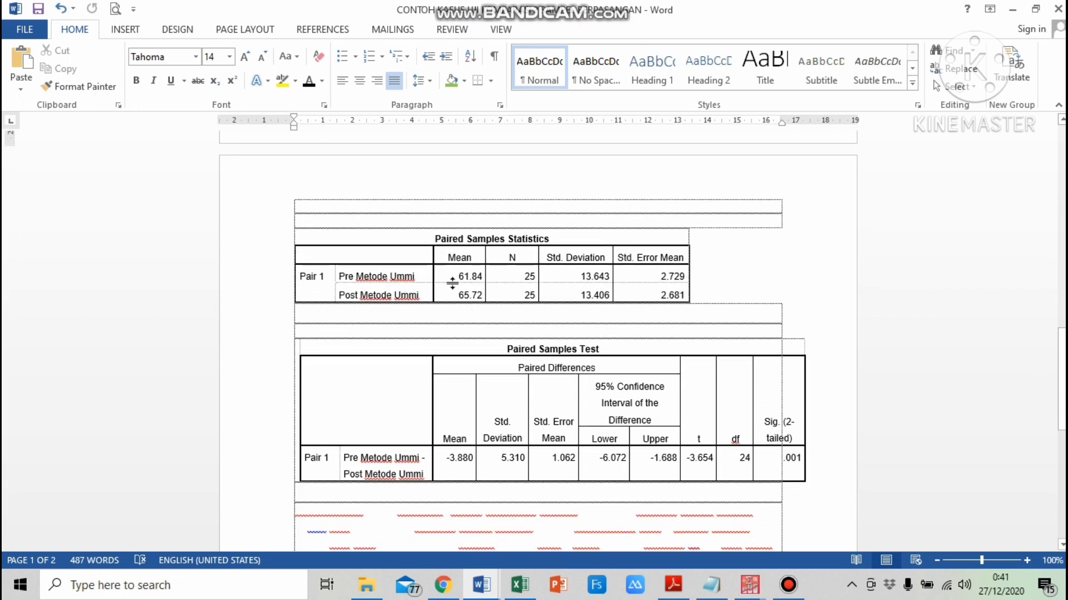
click(454, 255)
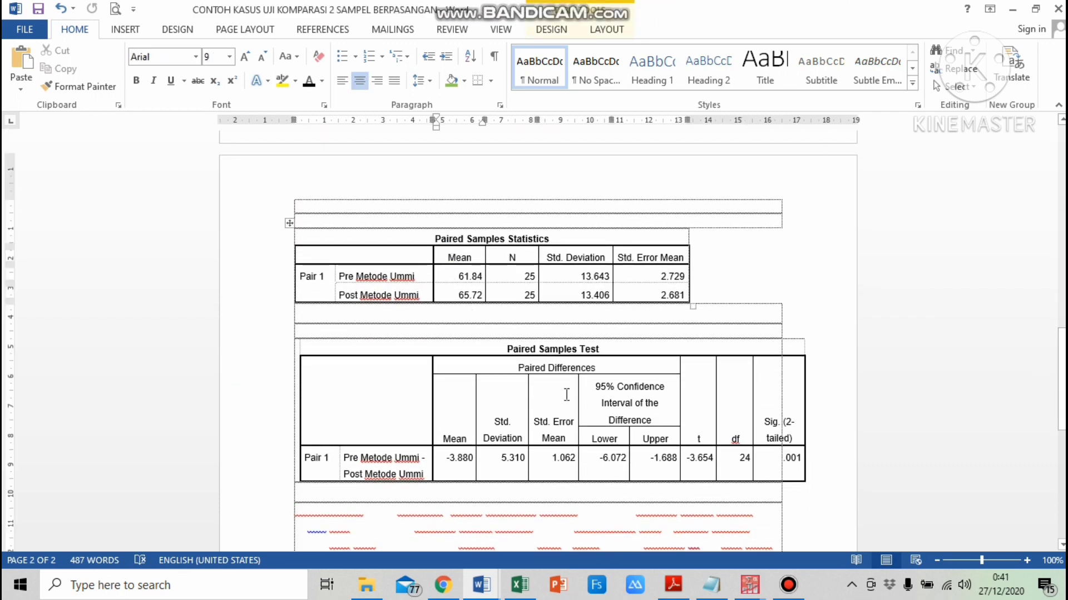
click(749, 585)
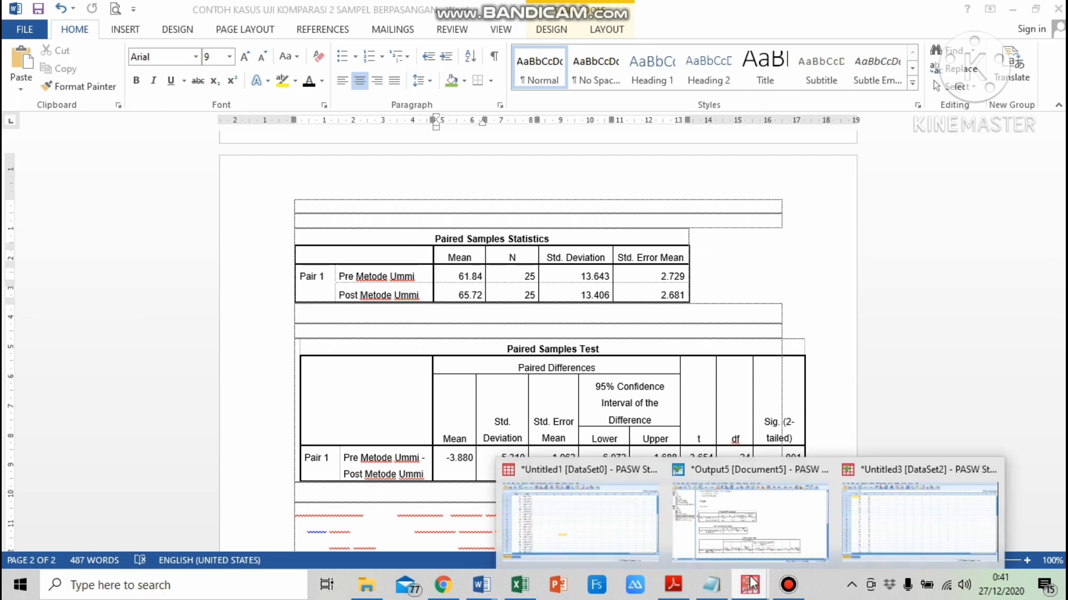
click(879, 523)
click(749, 585)
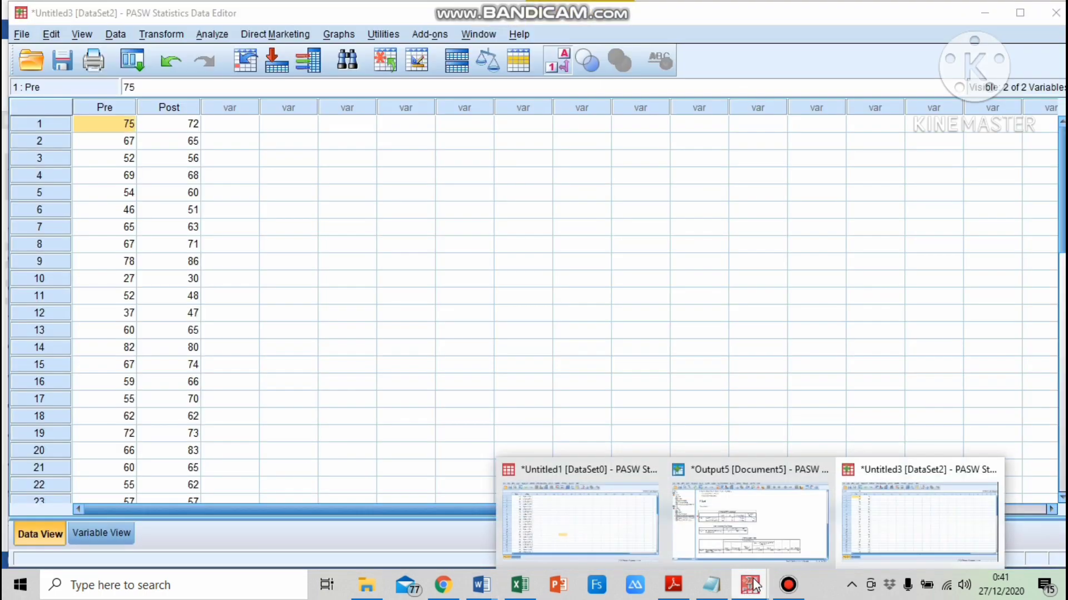
click(726, 516)
click(489, 434)
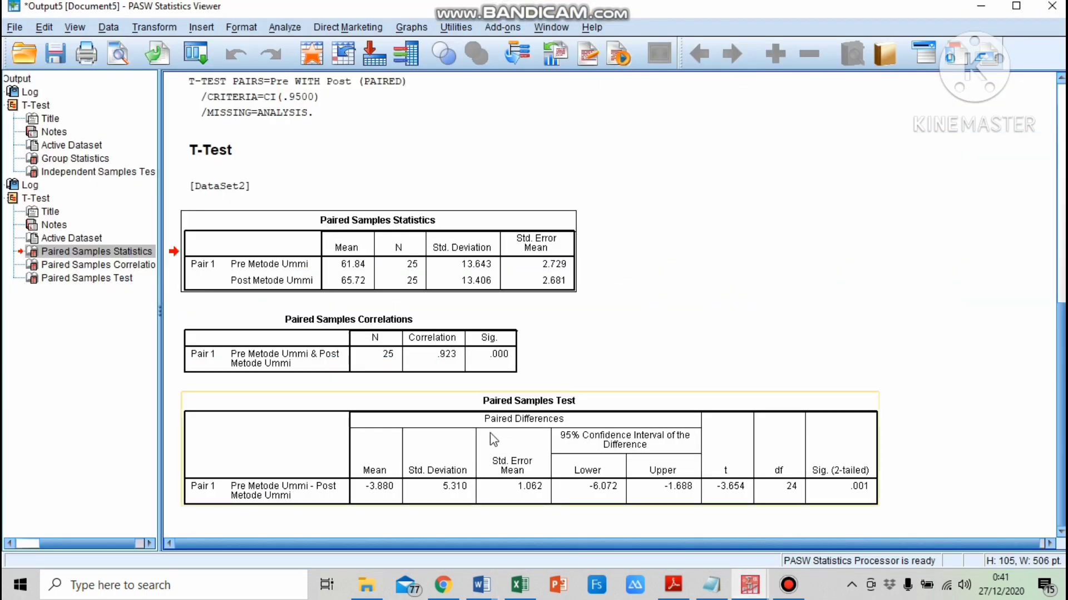
click(471, 455)
right_click(472, 455)
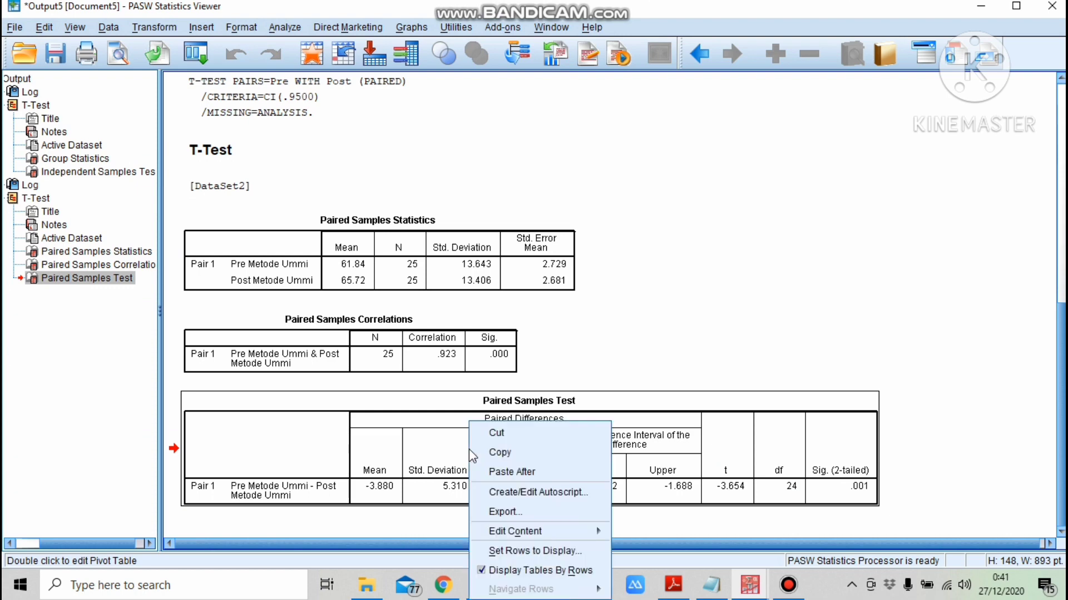
click(489, 449)
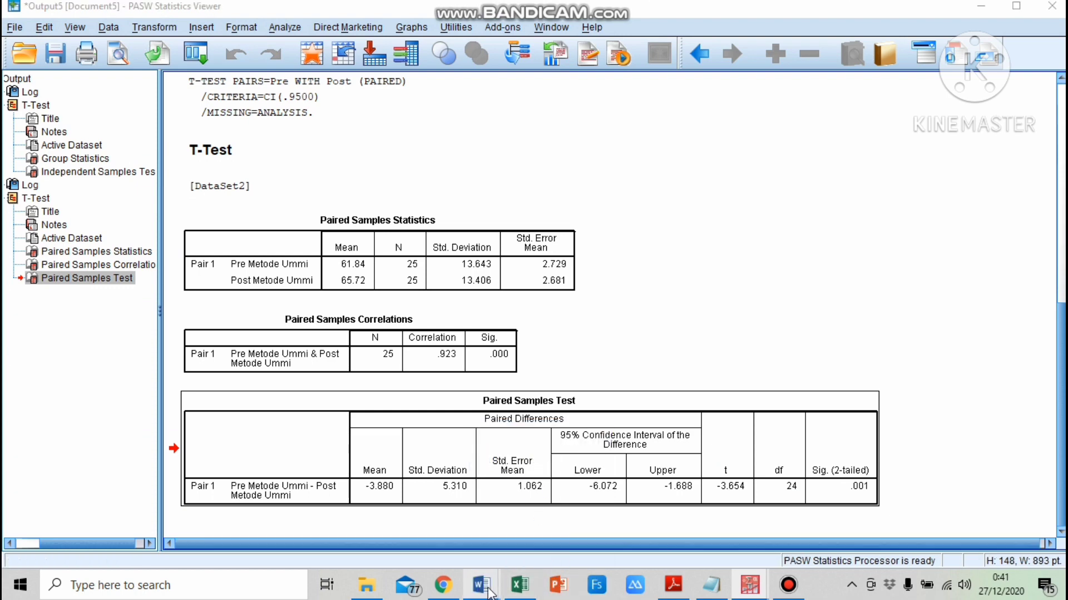
mouse_move(482, 586)
click(510, 517)
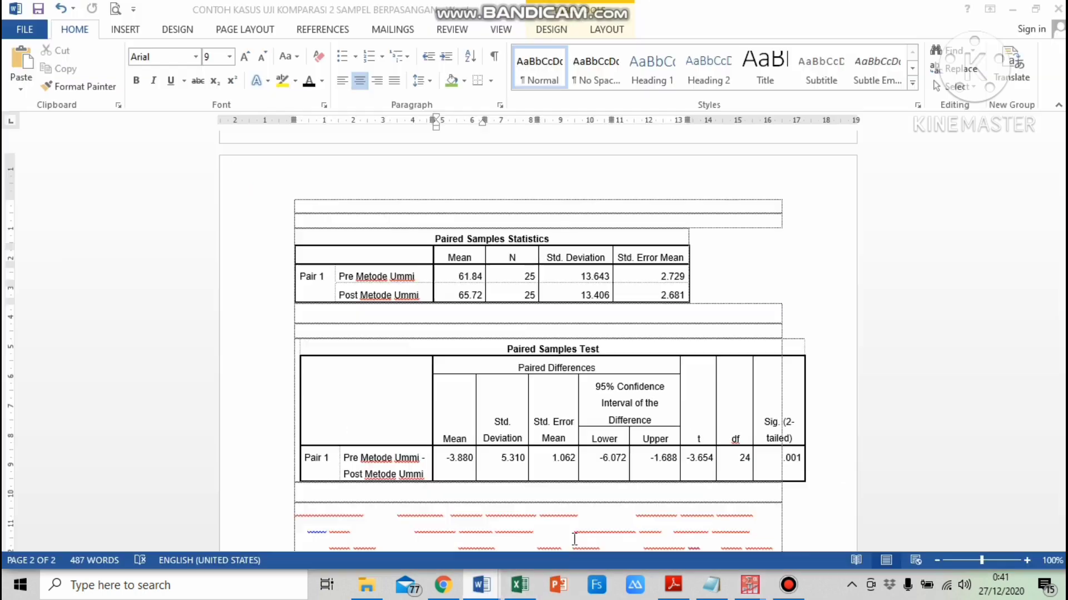
click(502, 414)
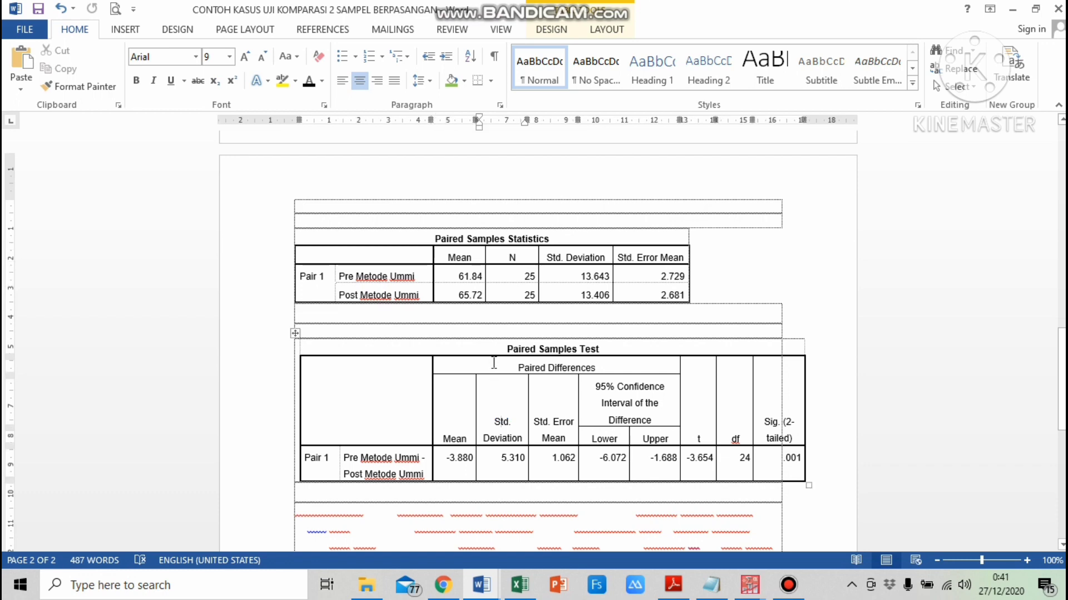
Apply black font colour to the hidden explanation, hypothesis criteria and conclusion text below the tables
scroll(494, 363, down, 10)
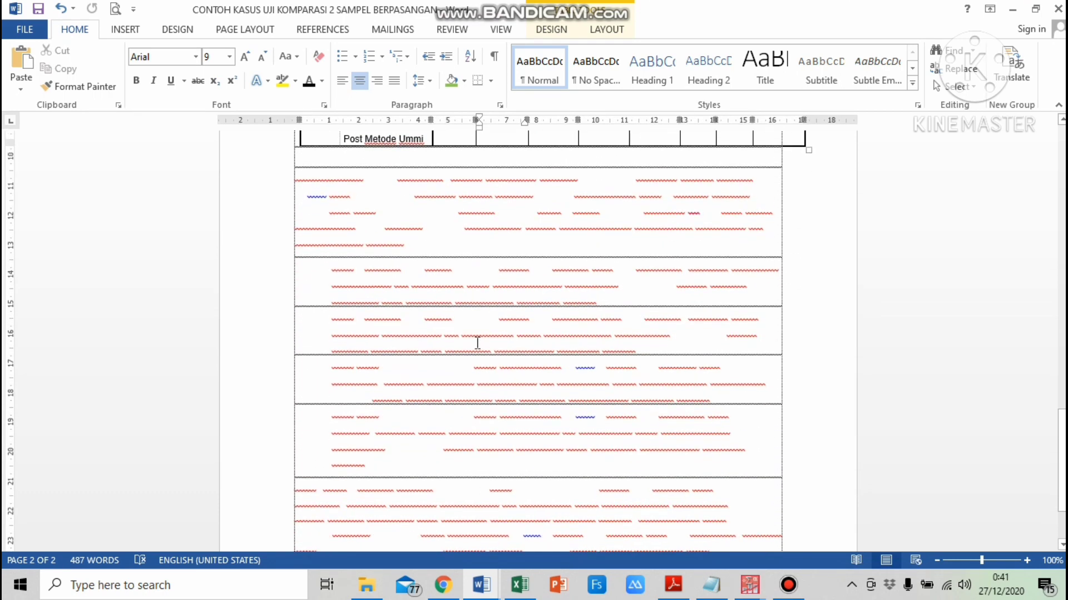
drag(276, 177, 286, 467)
click(309, 81)
scroll(494, 374, up, 2)
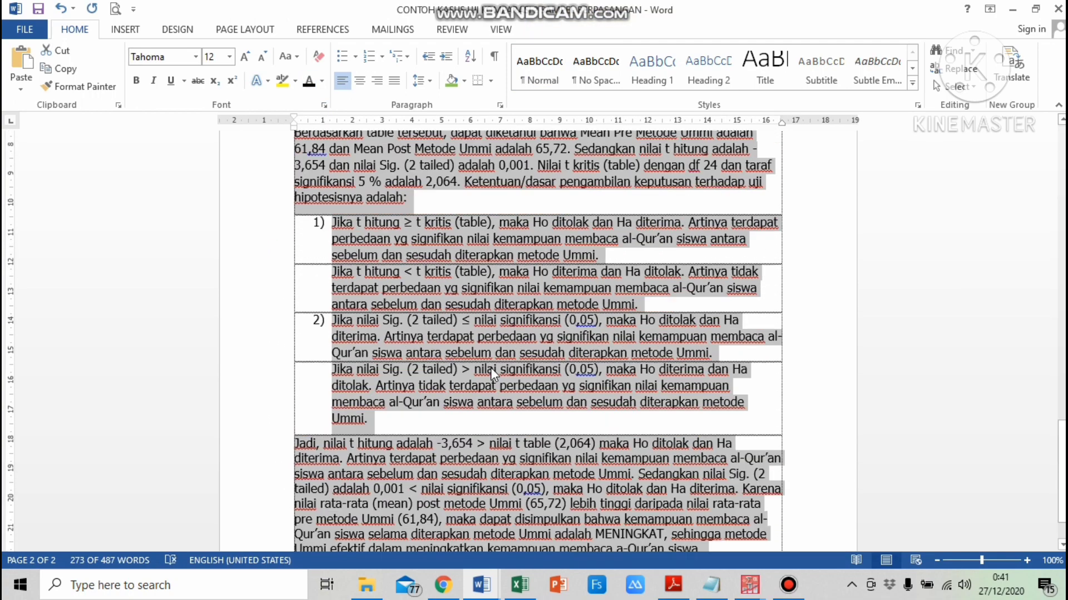
scroll(493, 374, up, 7)
click(498, 384)
scroll(498, 385, up, 2)
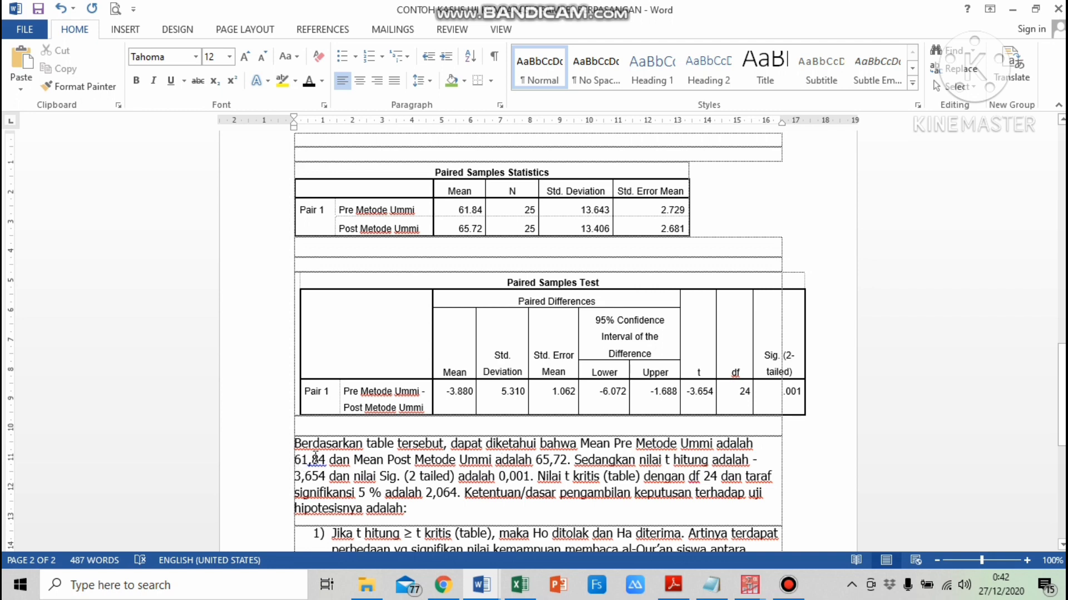
Shade the Pre Metode Ummi mean cell orange and the Post Metode Ummi mean cell yellow
click(453, 210)
double_click(468, 210)
click(464, 81)
click(479, 203)
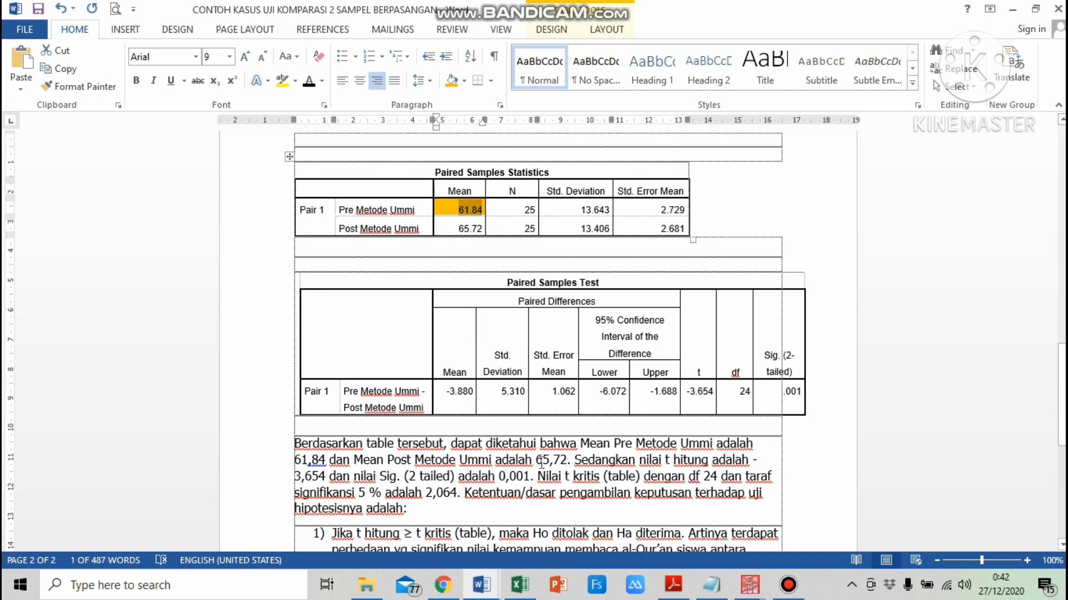
drag(457, 229, 482, 229)
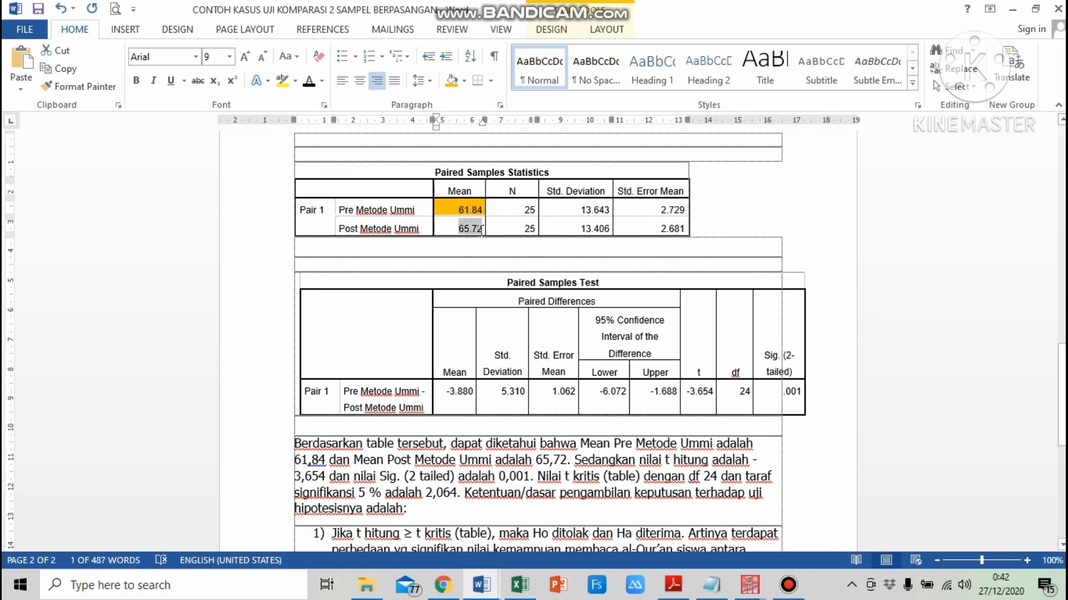
click(464, 81)
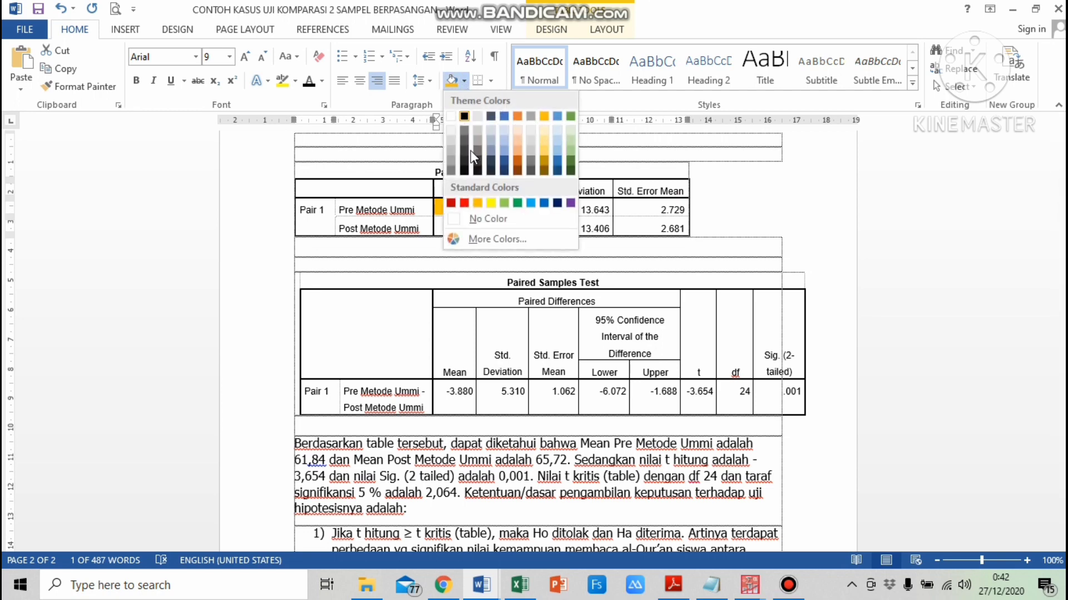
click(490, 203)
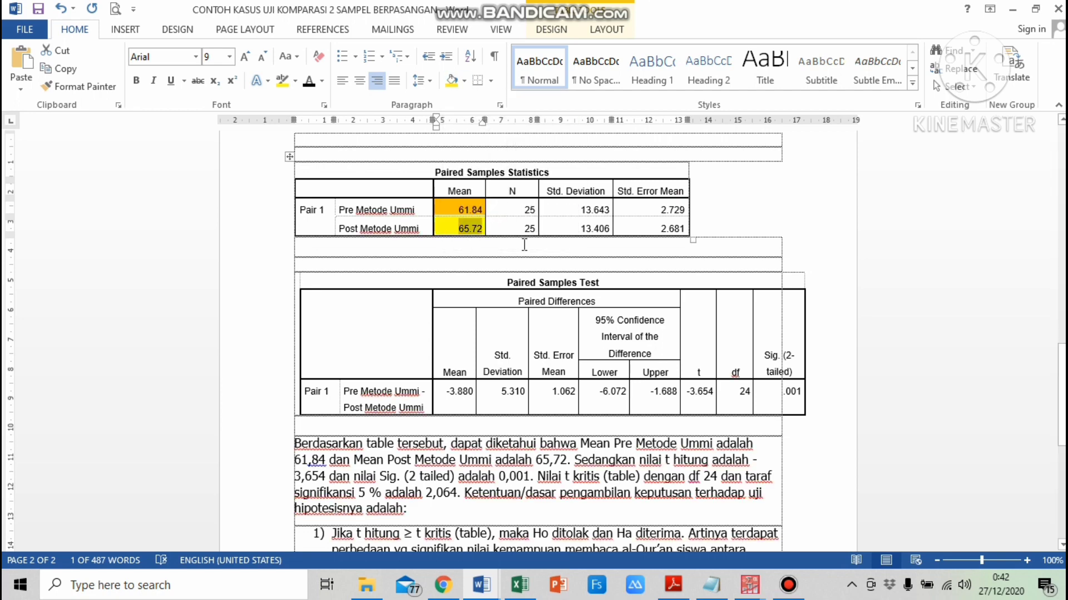
Shade the t value cell light green and the Sig. (2-tailed) cell light blue in the Paired Samples Test table
click(596, 459)
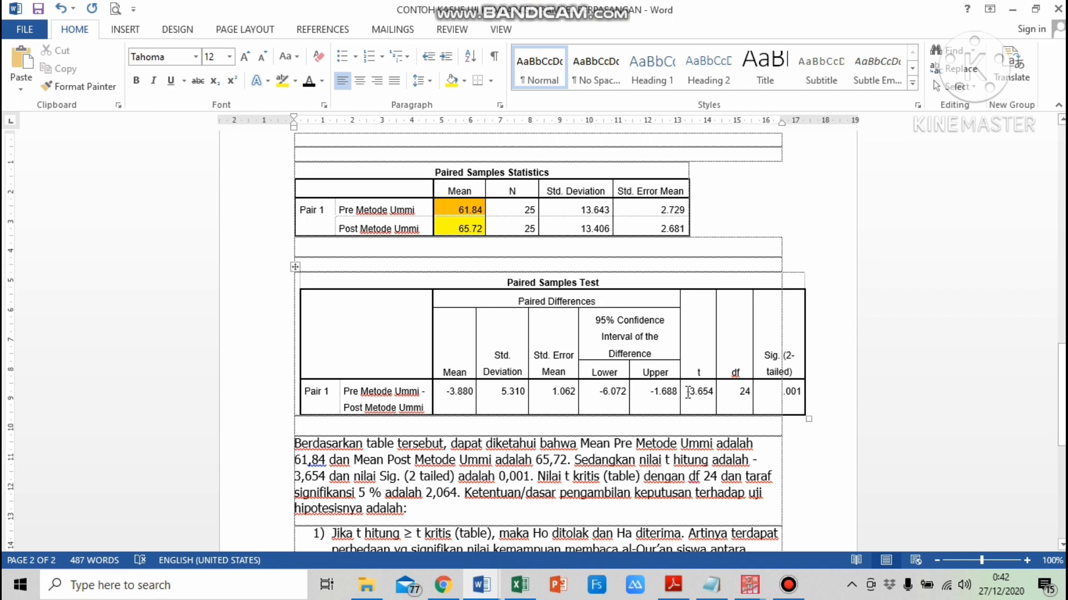
drag(687, 393, 715, 392)
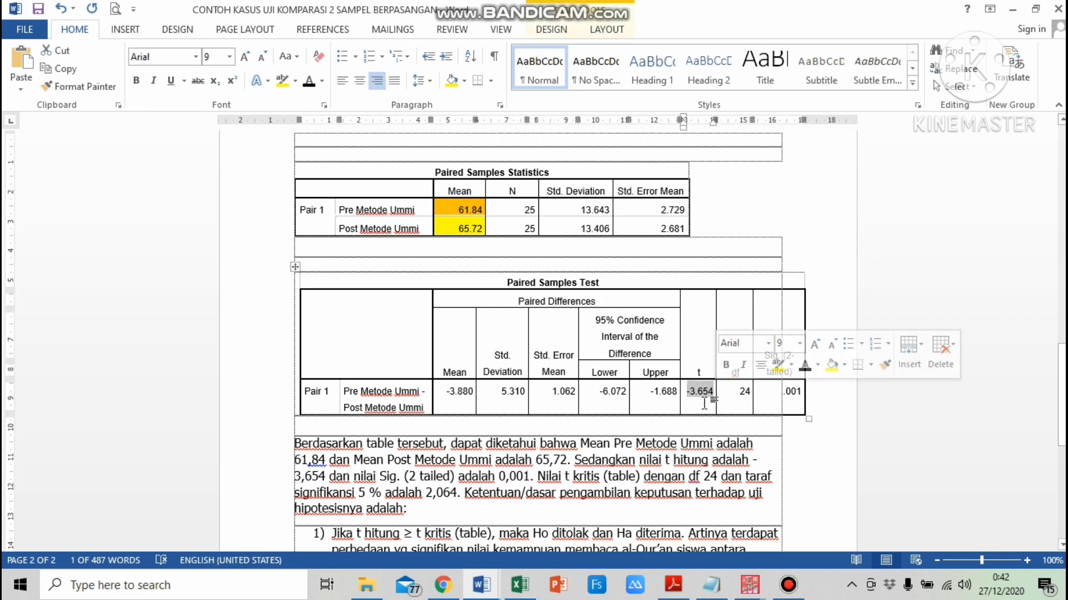
click(463, 81)
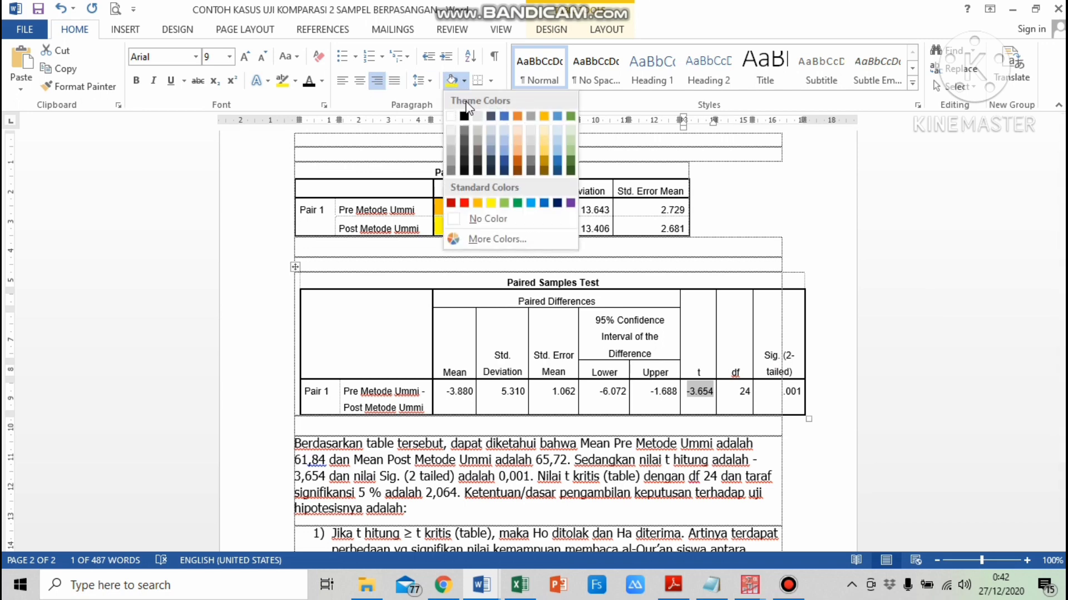
click(512, 205)
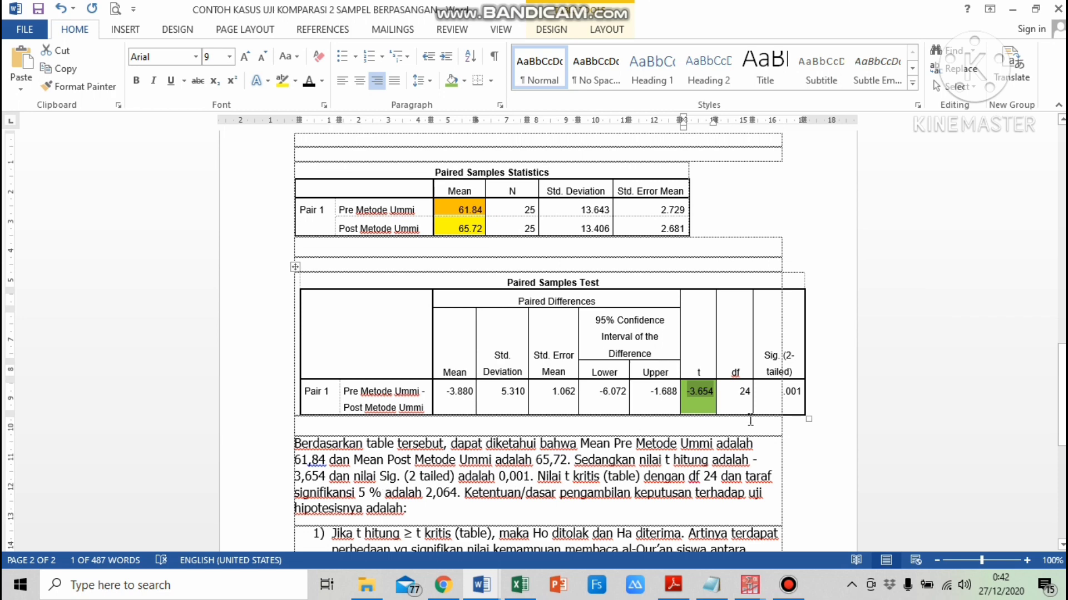
drag(782, 393, 804, 392)
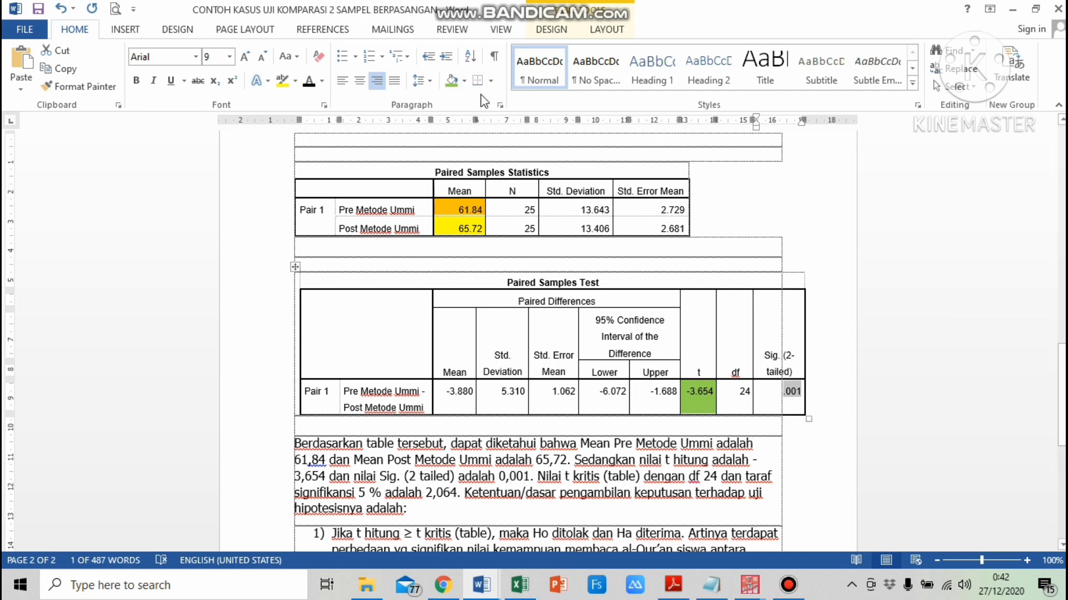
click(464, 81)
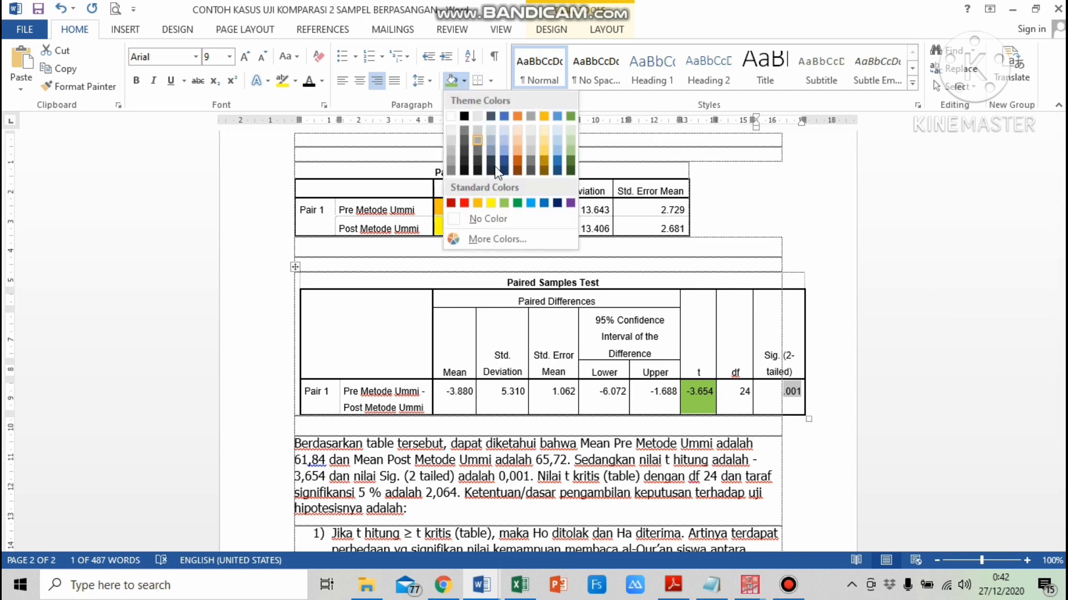
click(531, 203)
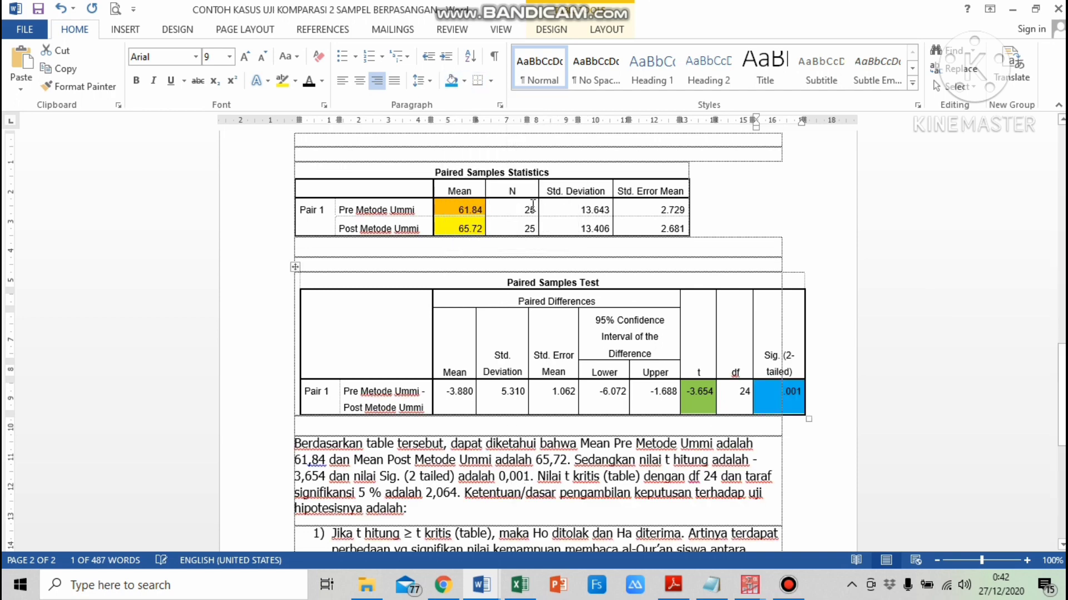
Shade the df cell of the Paired Samples Test table dark gold
click(569, 478)
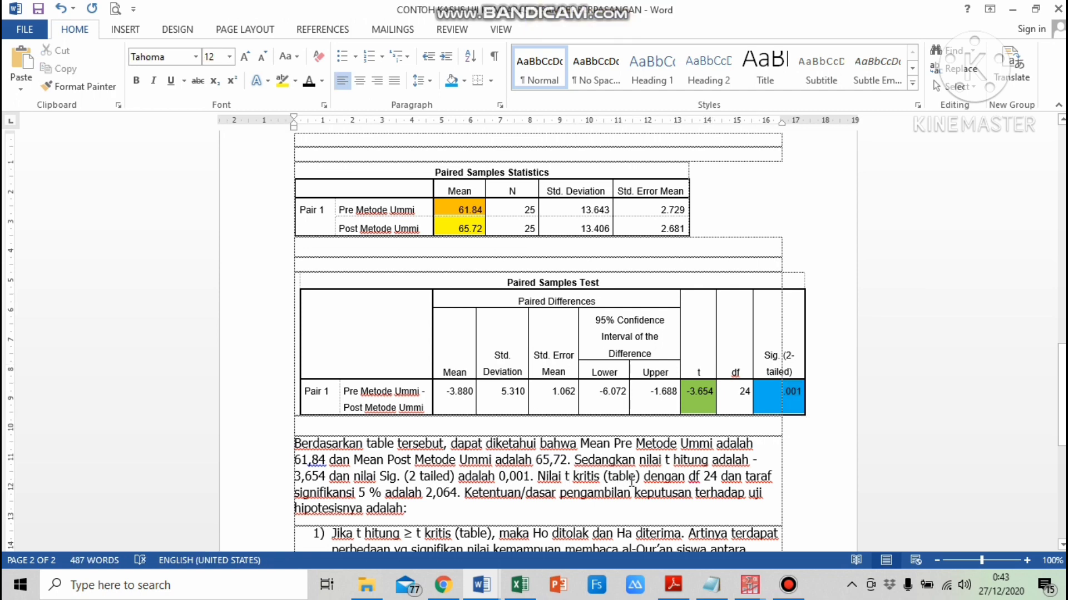
double_click(744, 391)
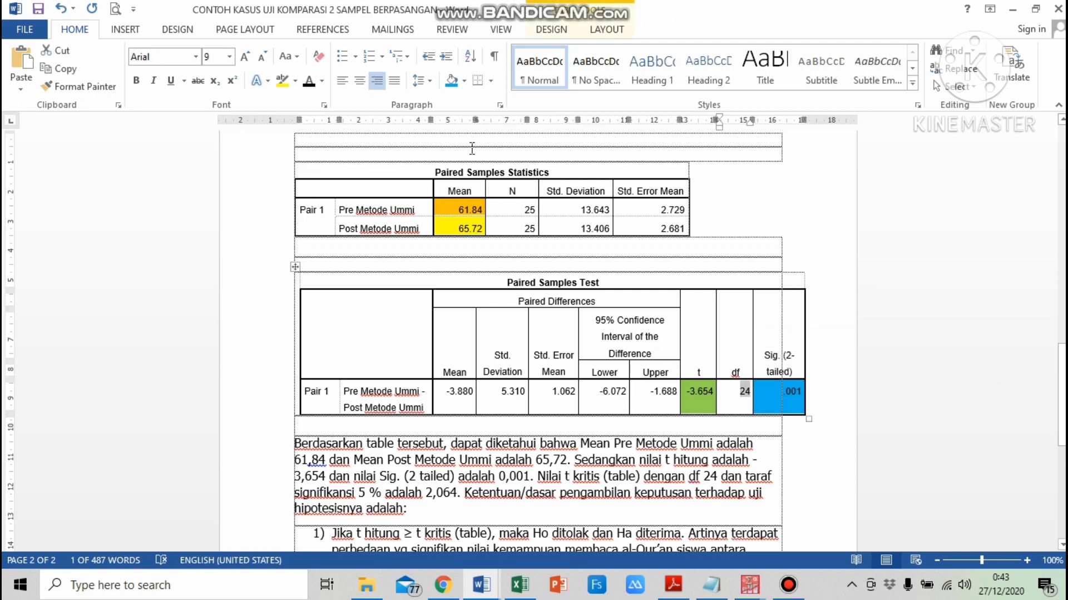
click(464, 80)
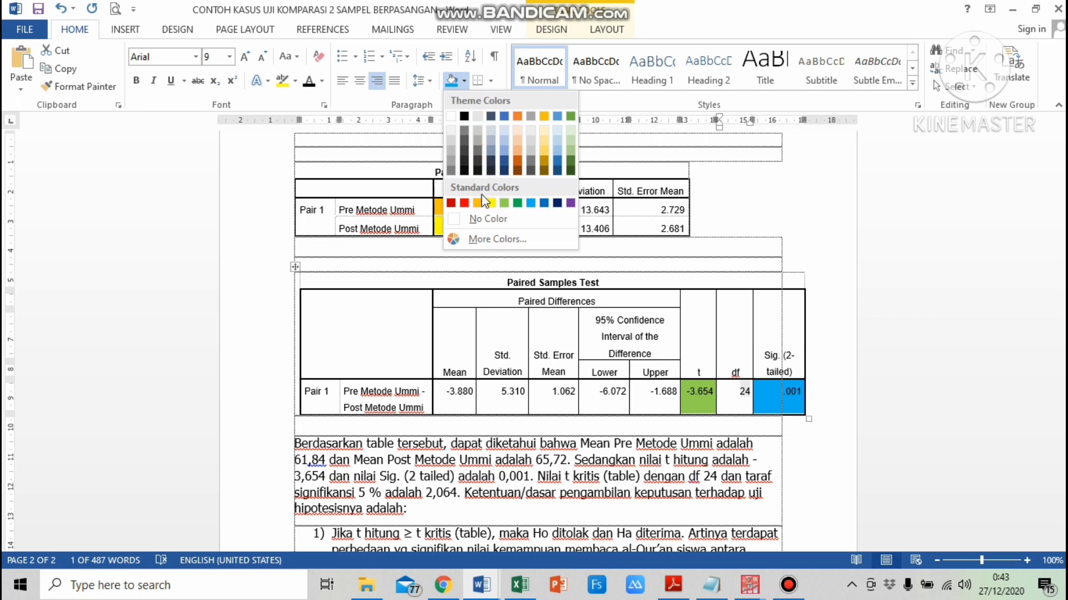
click(543, 162)
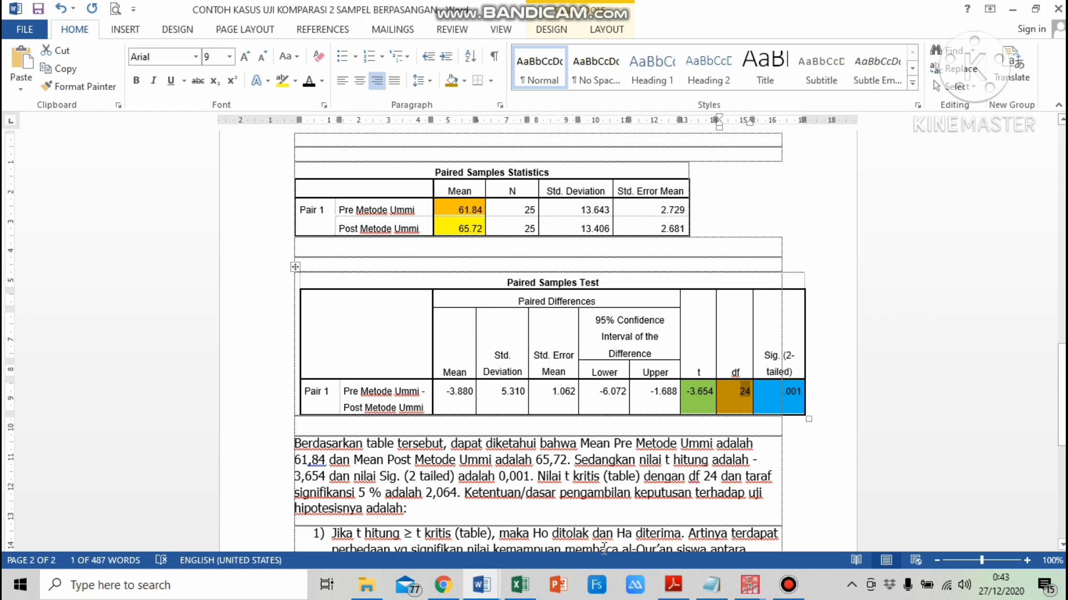
Look up the critical t value for df 24 at the 0.025 one-tail column in the t-table PDF
click(676, 593)
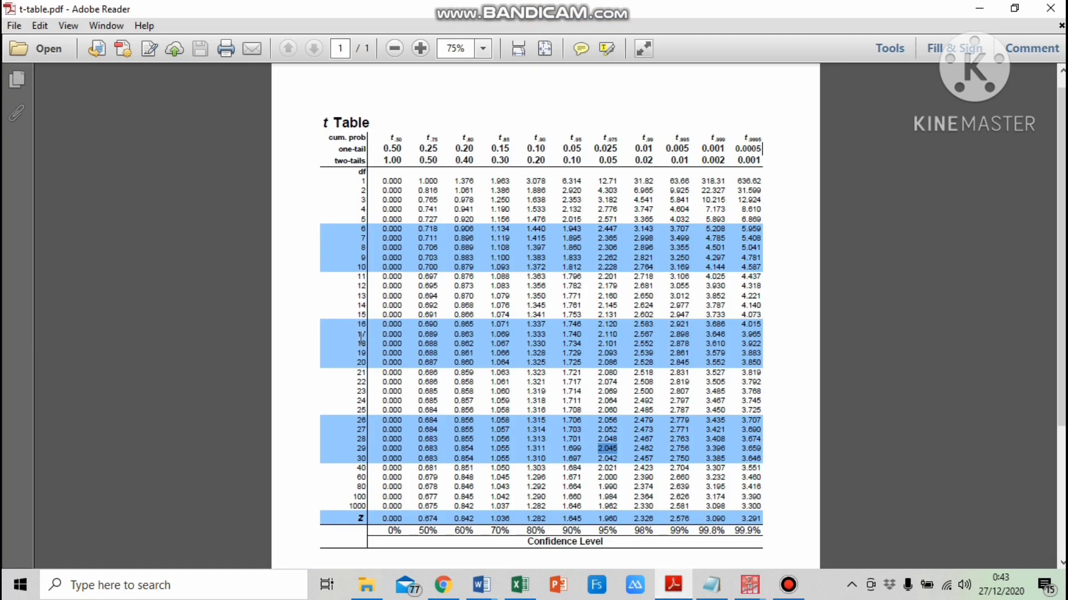
click(361, 401)
mouse_move(598, 396)
mouse_down()
mouse_move(606, 412)
mouse_move(593, 399)
mouse_move(617, 401)
mouse_move(597, 402)
mouse_up()
click(482, 585)
click(611, 533)
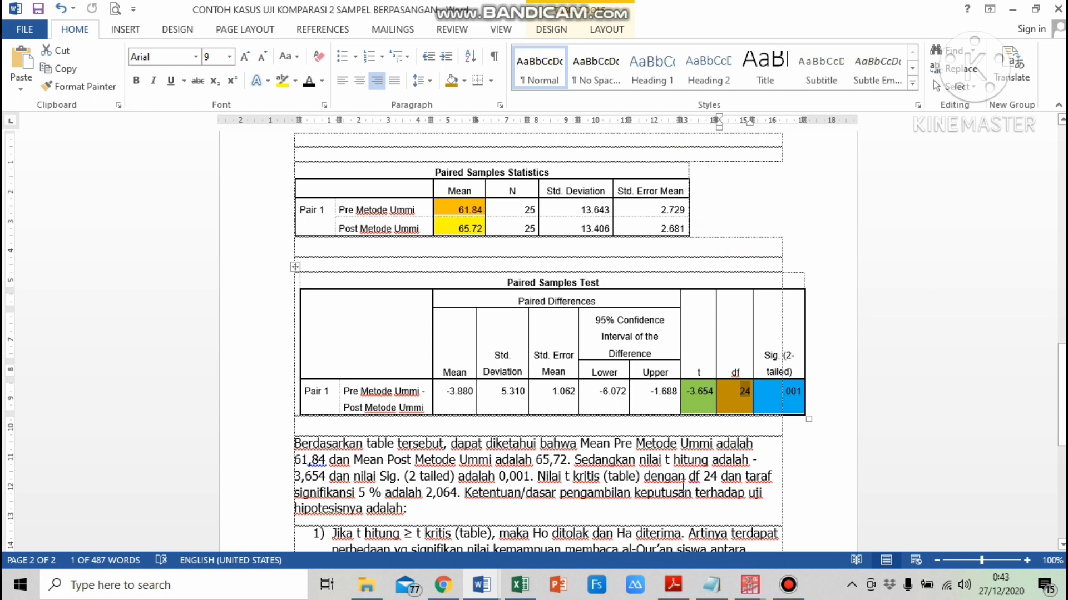
Read through the hypothesis criteria and conclusion paragraphs below the tables
scroll(433, 510, down, 5)
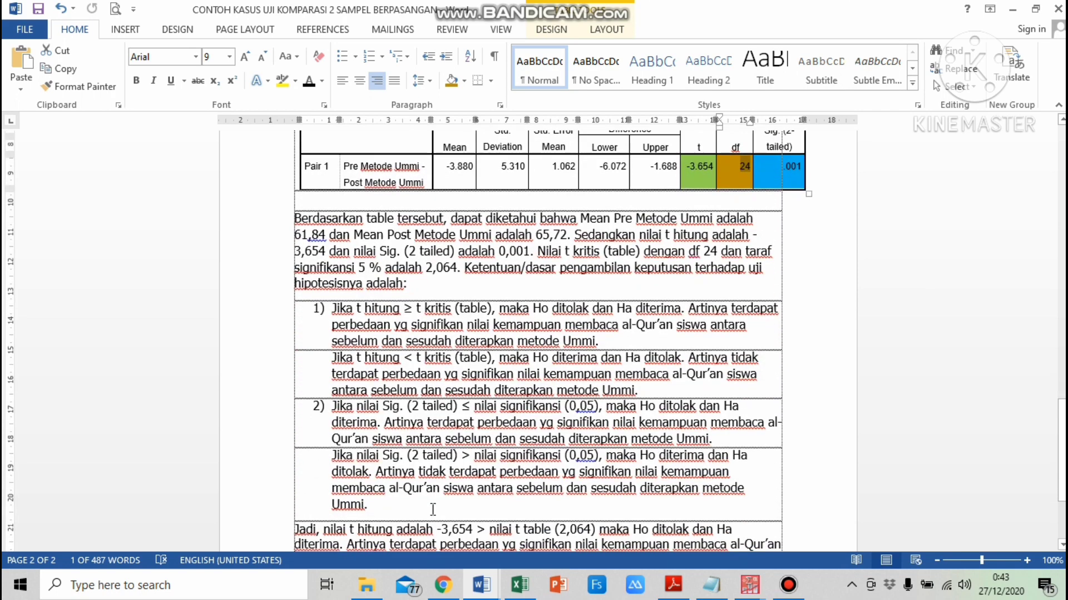
scroll(433, 509, down, 2)
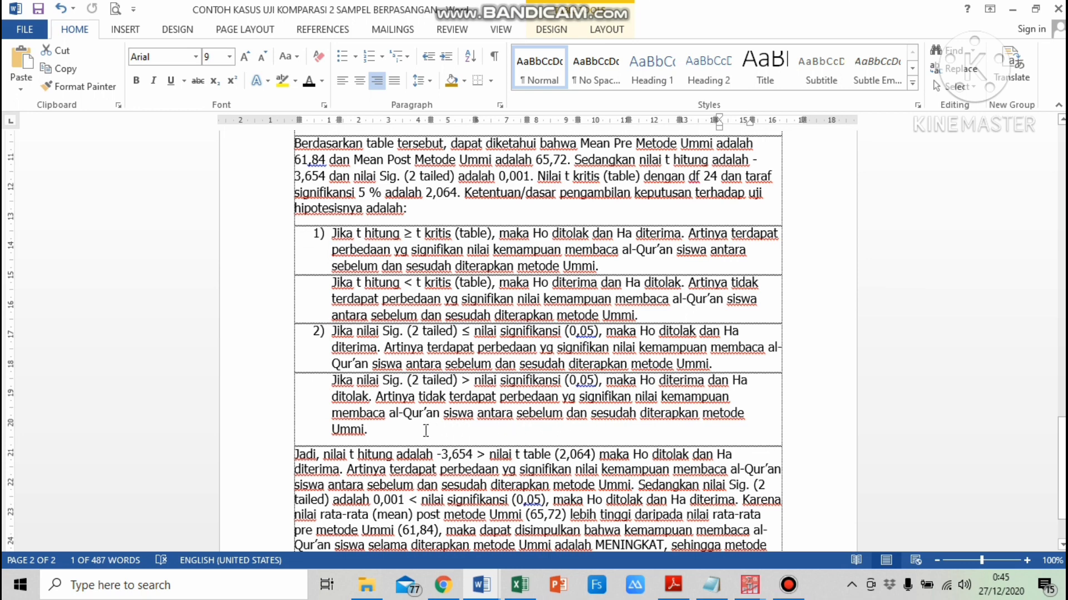
scroll(393, 389, down, 2)
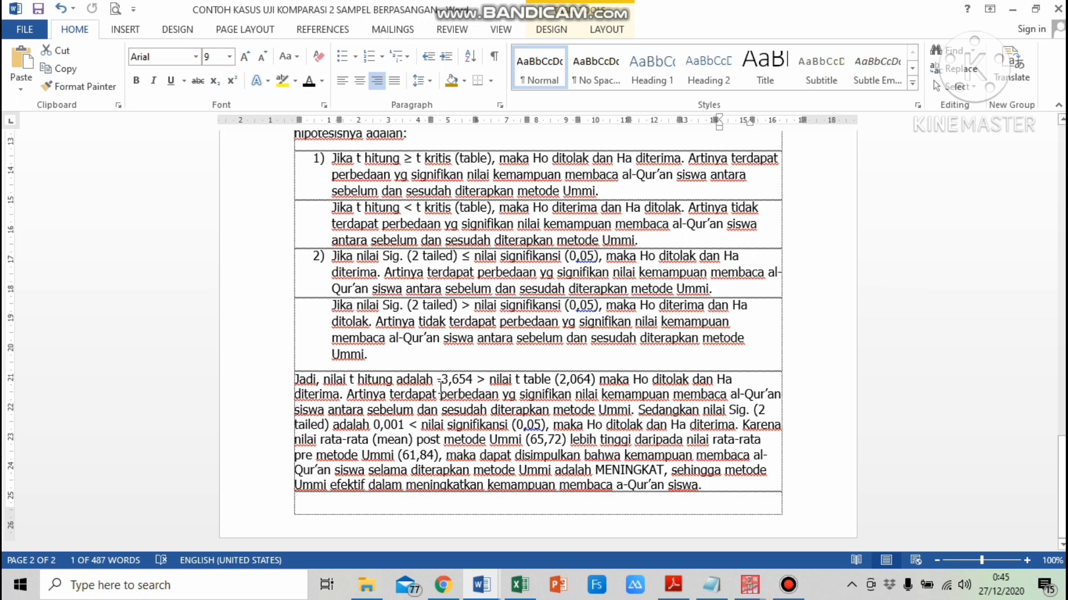
scroll(441, 387, up, 1)
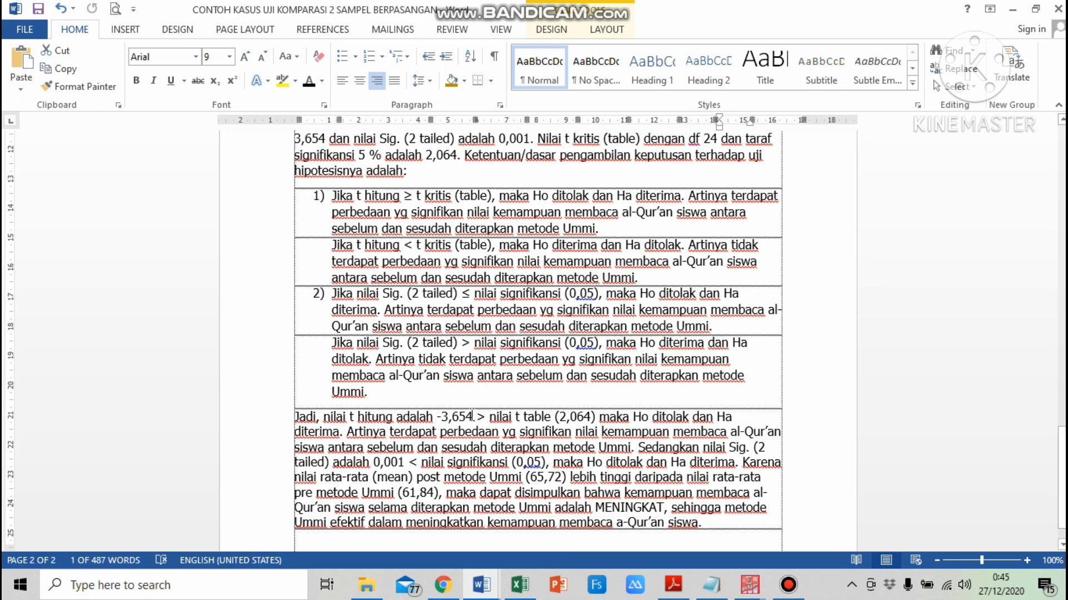